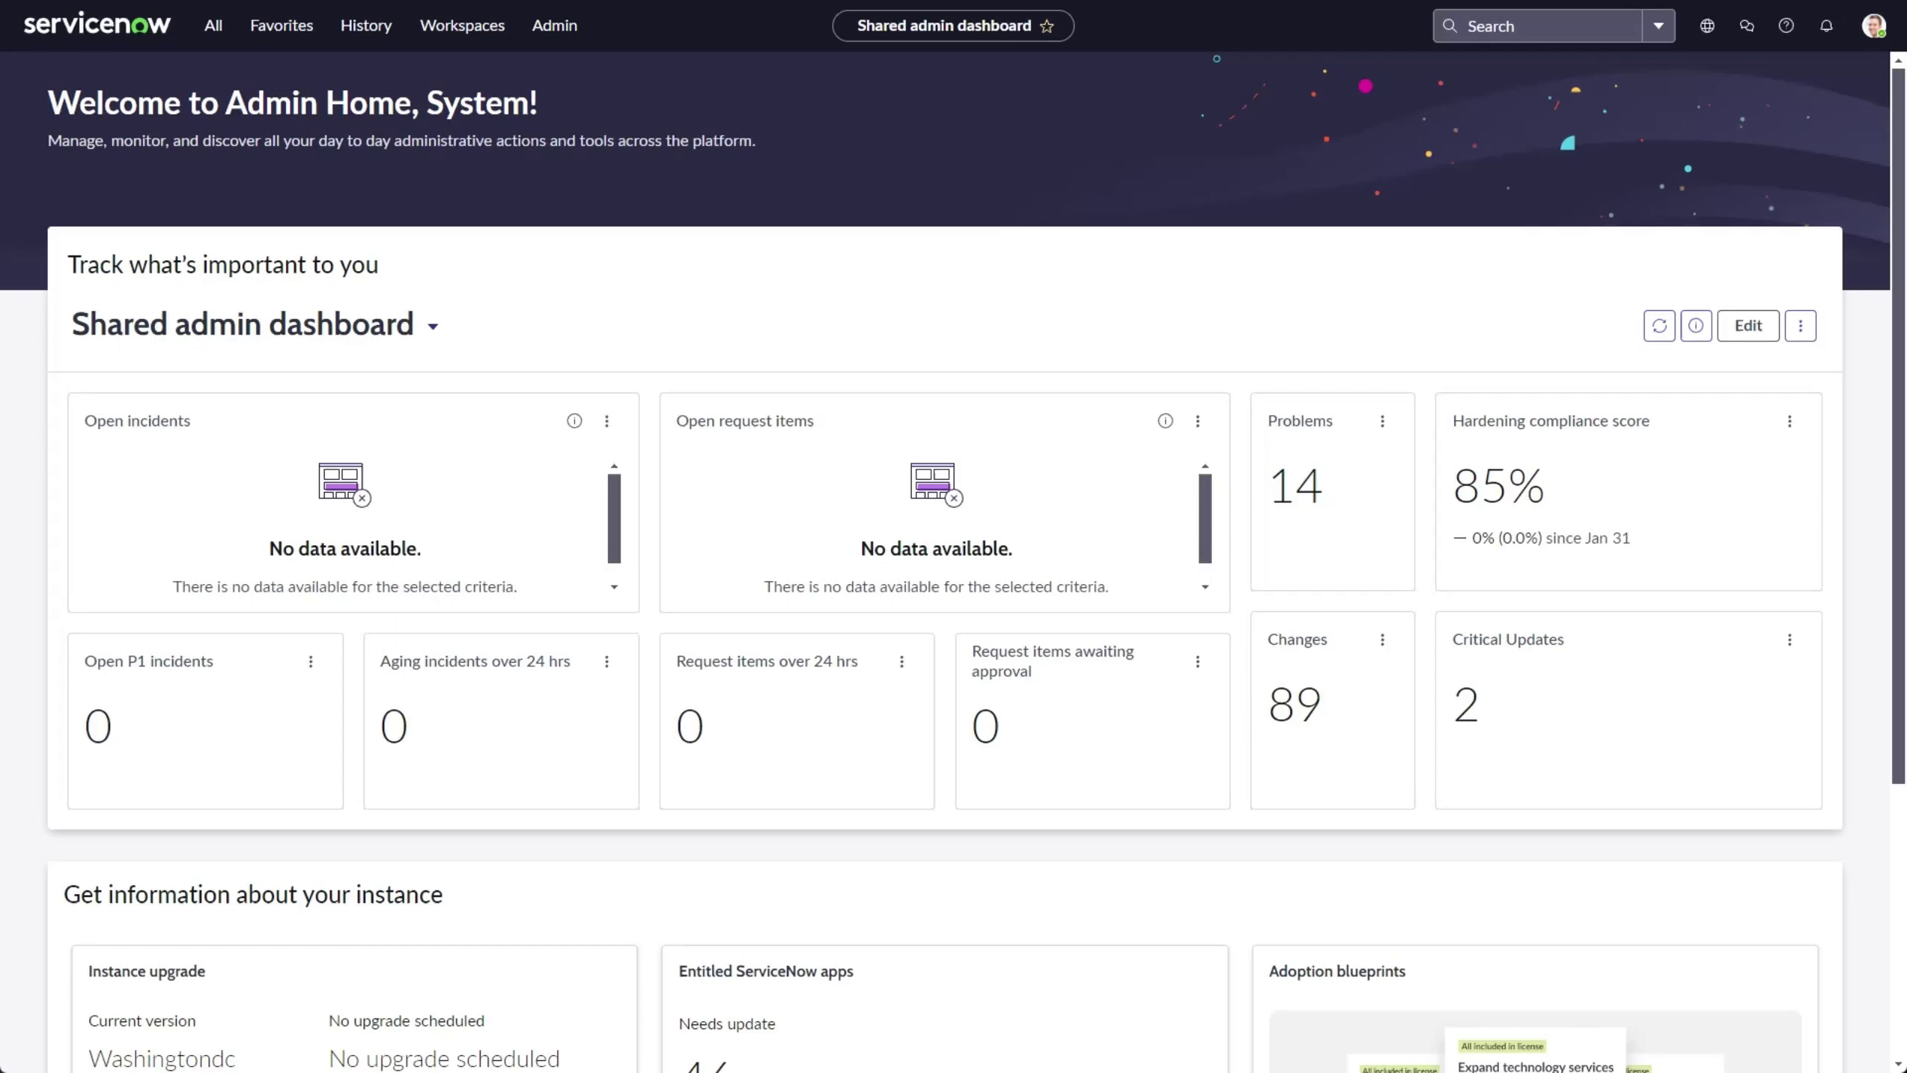
# Find Workflow Studio among installed applications and open its details, showing version 25.1.1.
pyautogui.scroll(-4, 852, 927)
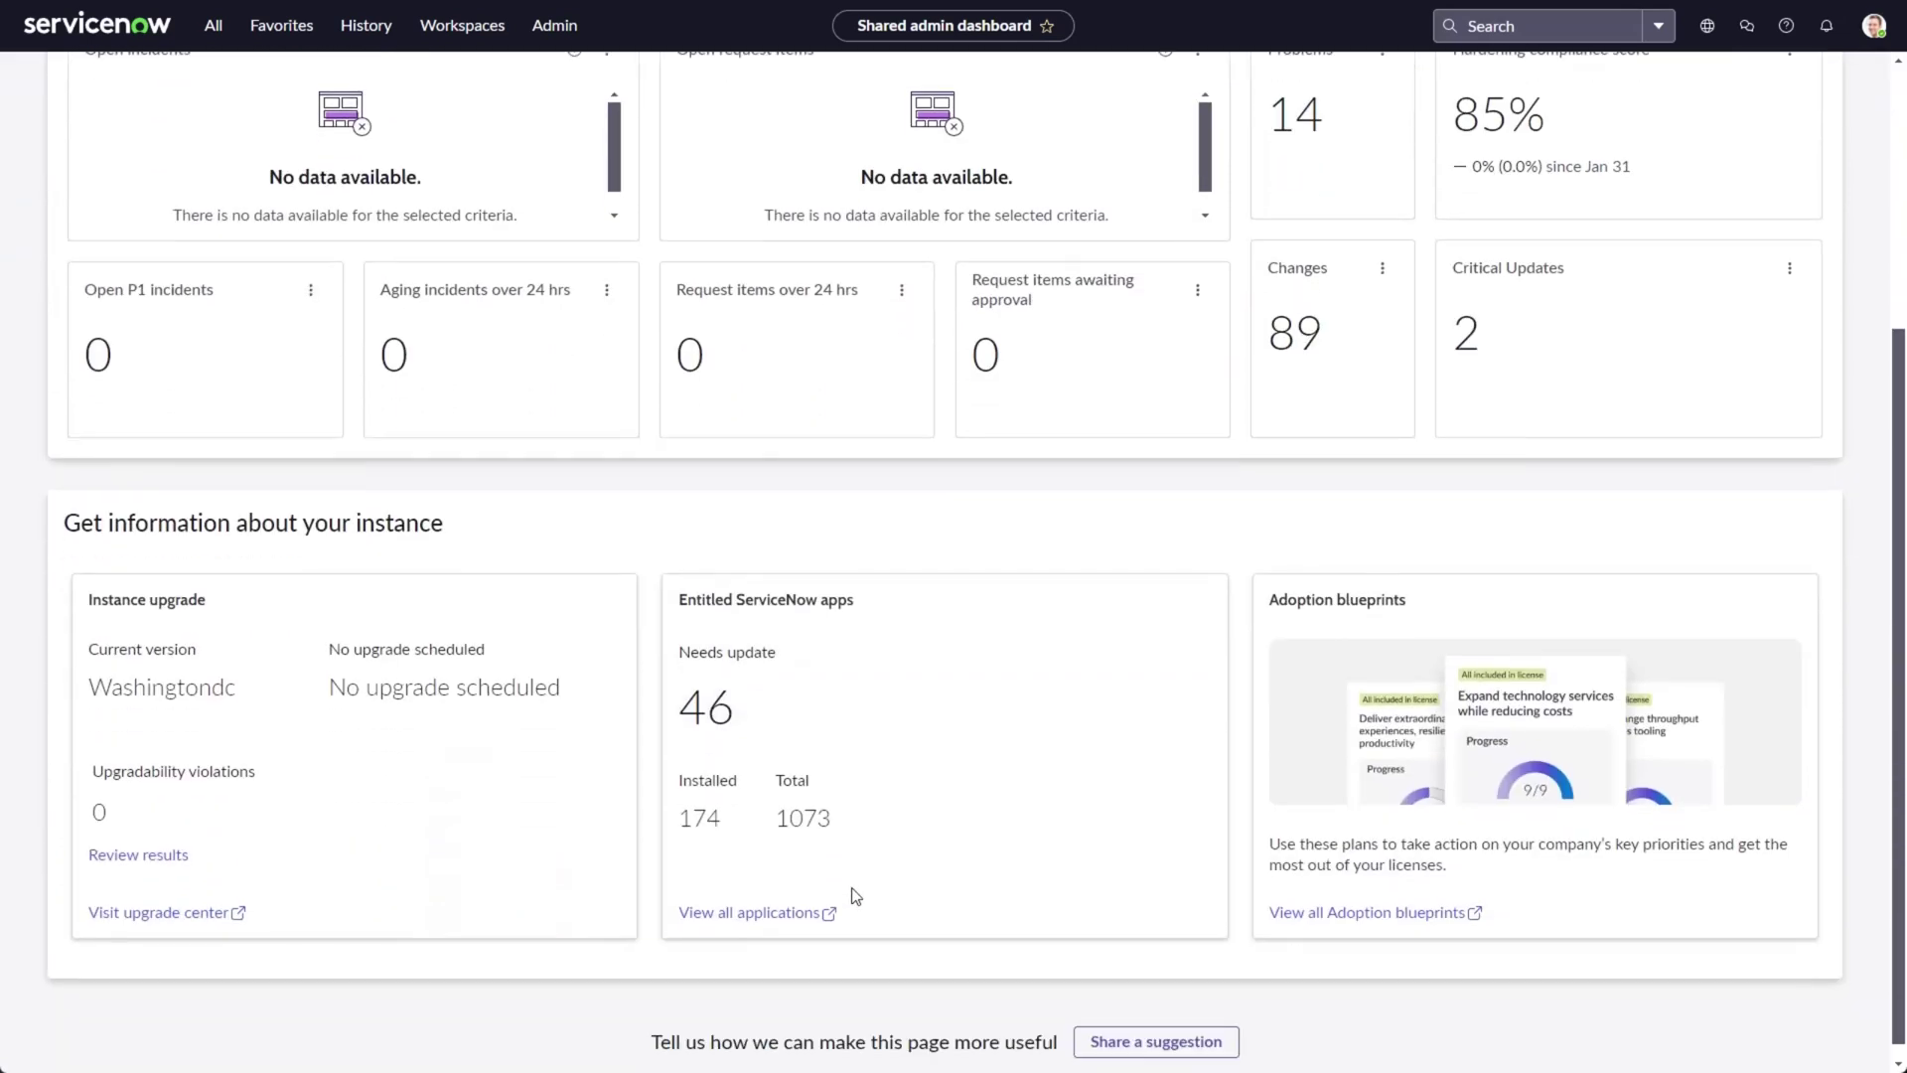
pyautogui.click(750, 895)
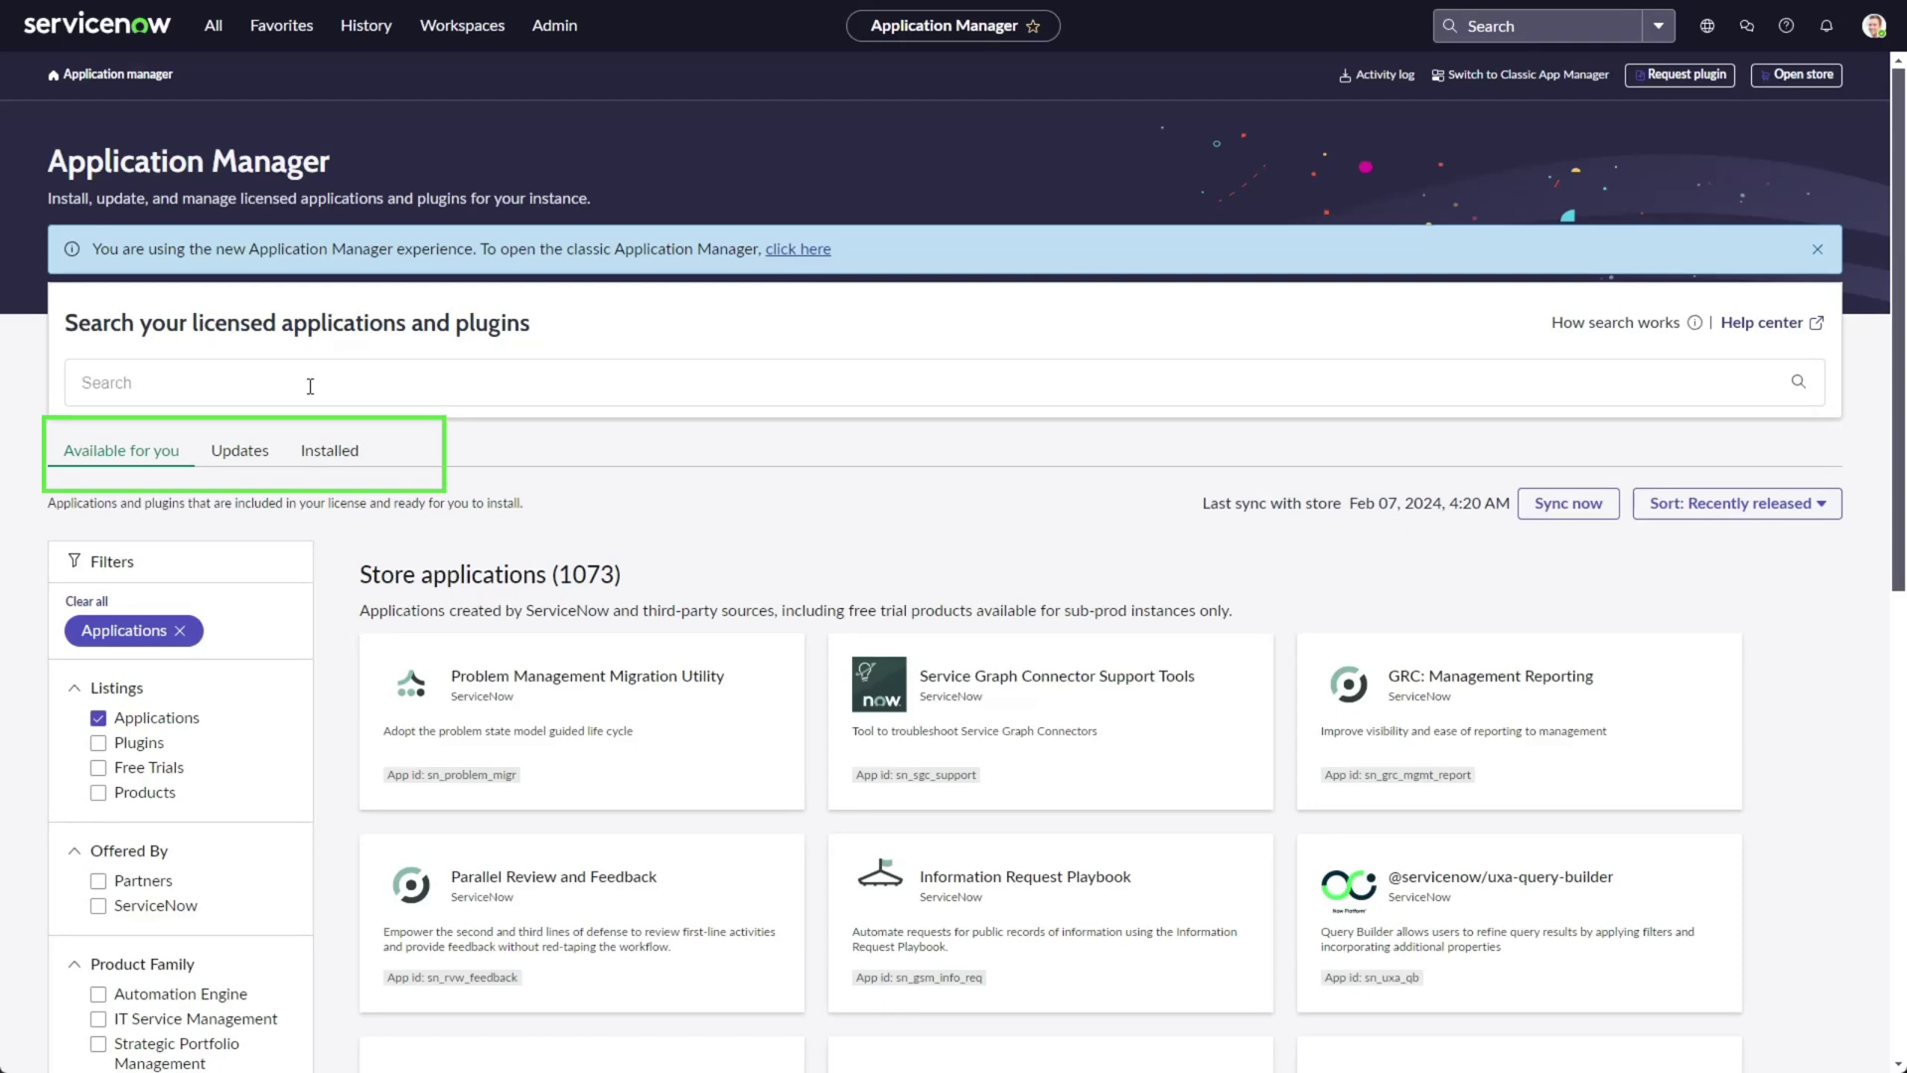
pyautogui.click(310, 385)
pyautogui.write('workflow studio')
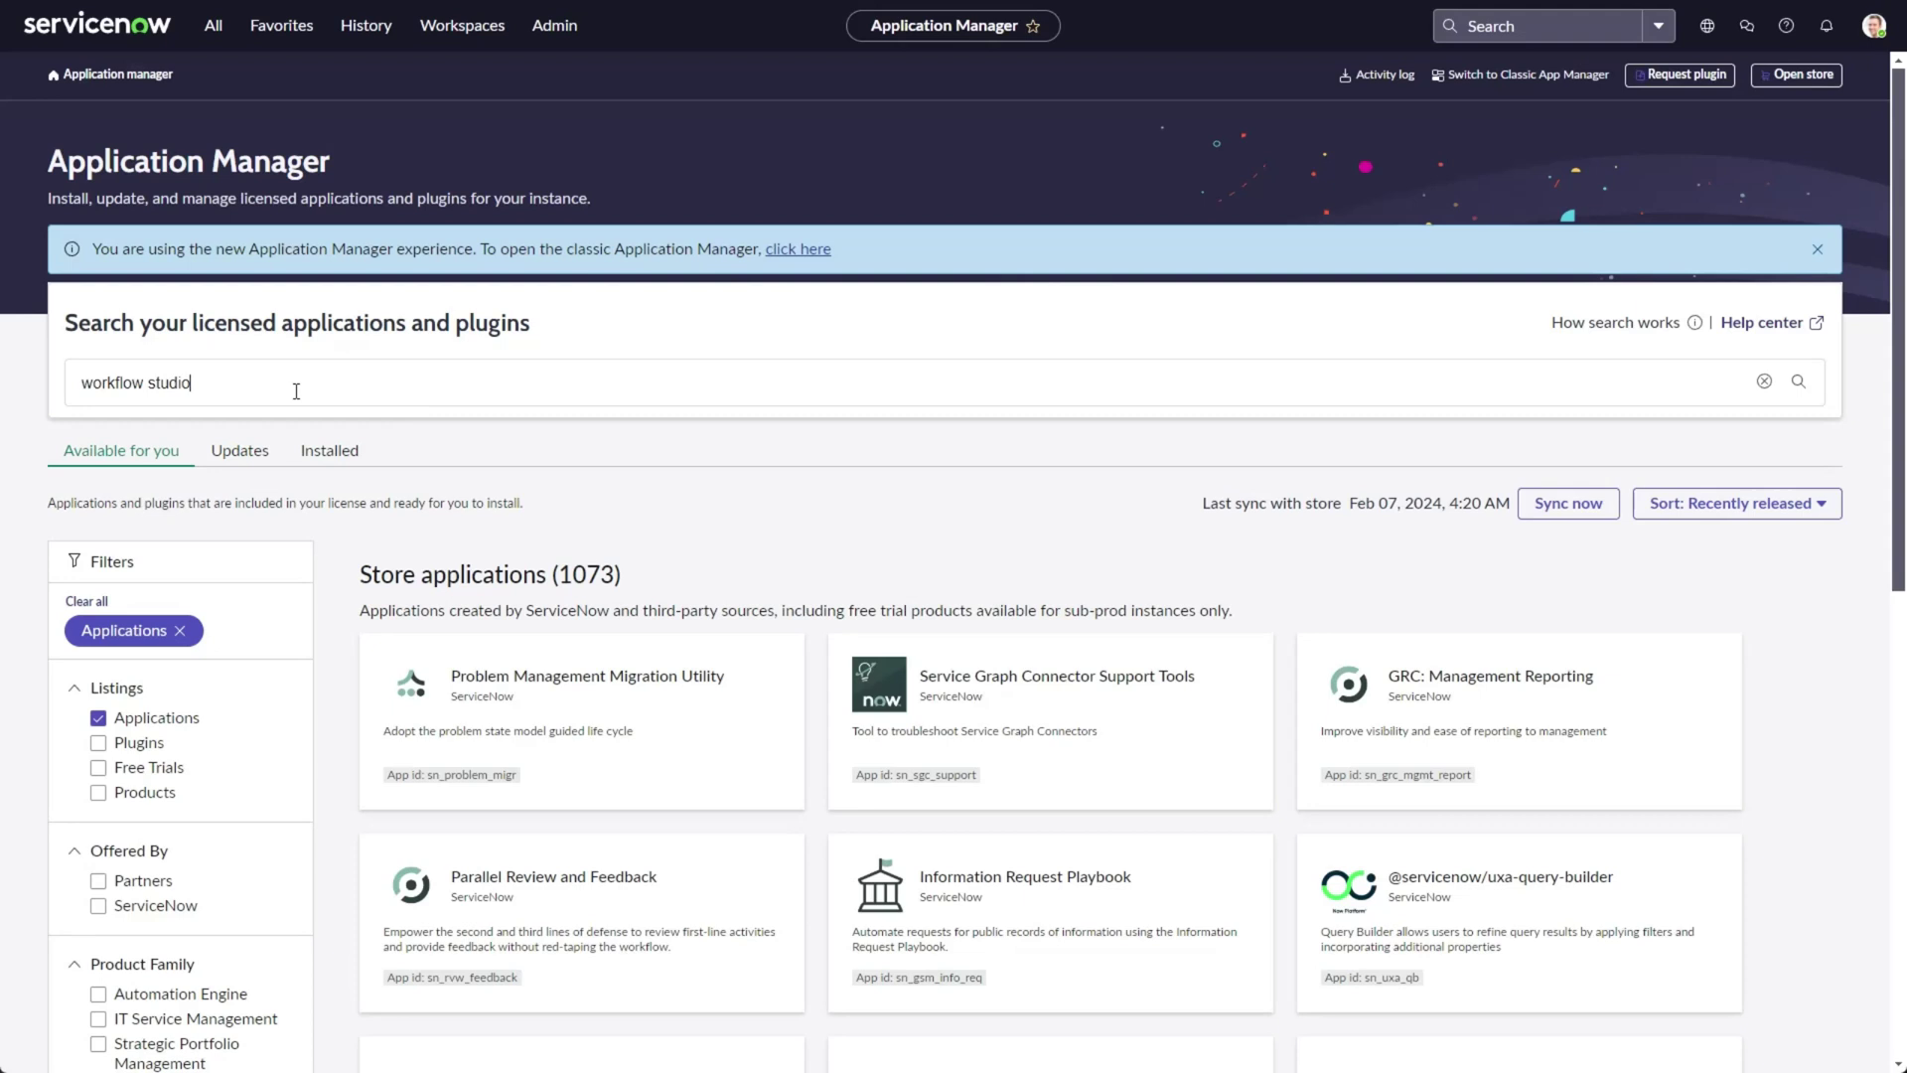
pyautogui.press('Return')
pyautogui.click(341, 450)
pyautogui.click(720, 770)
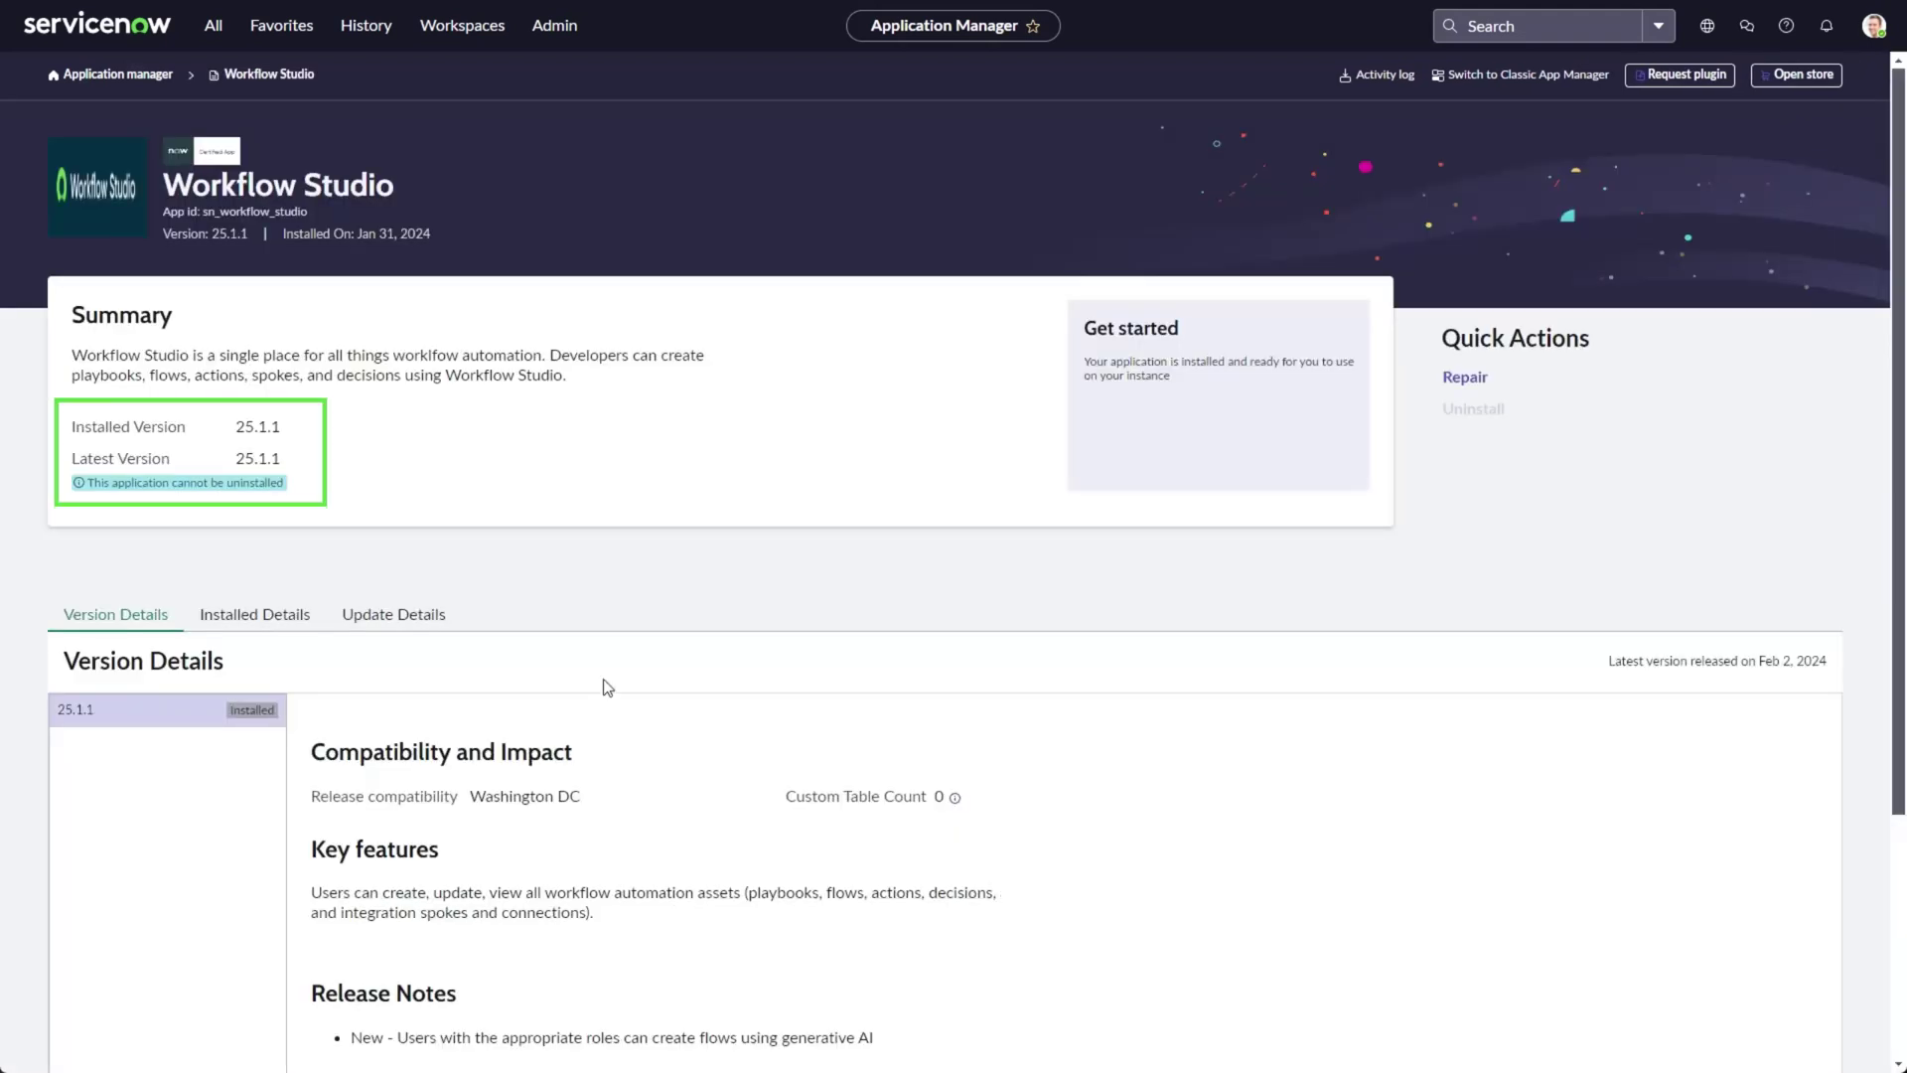
# Launch Workflow Studio from the All menu by filtering for 'workflow st'.
pyautogui.click(213, 25)
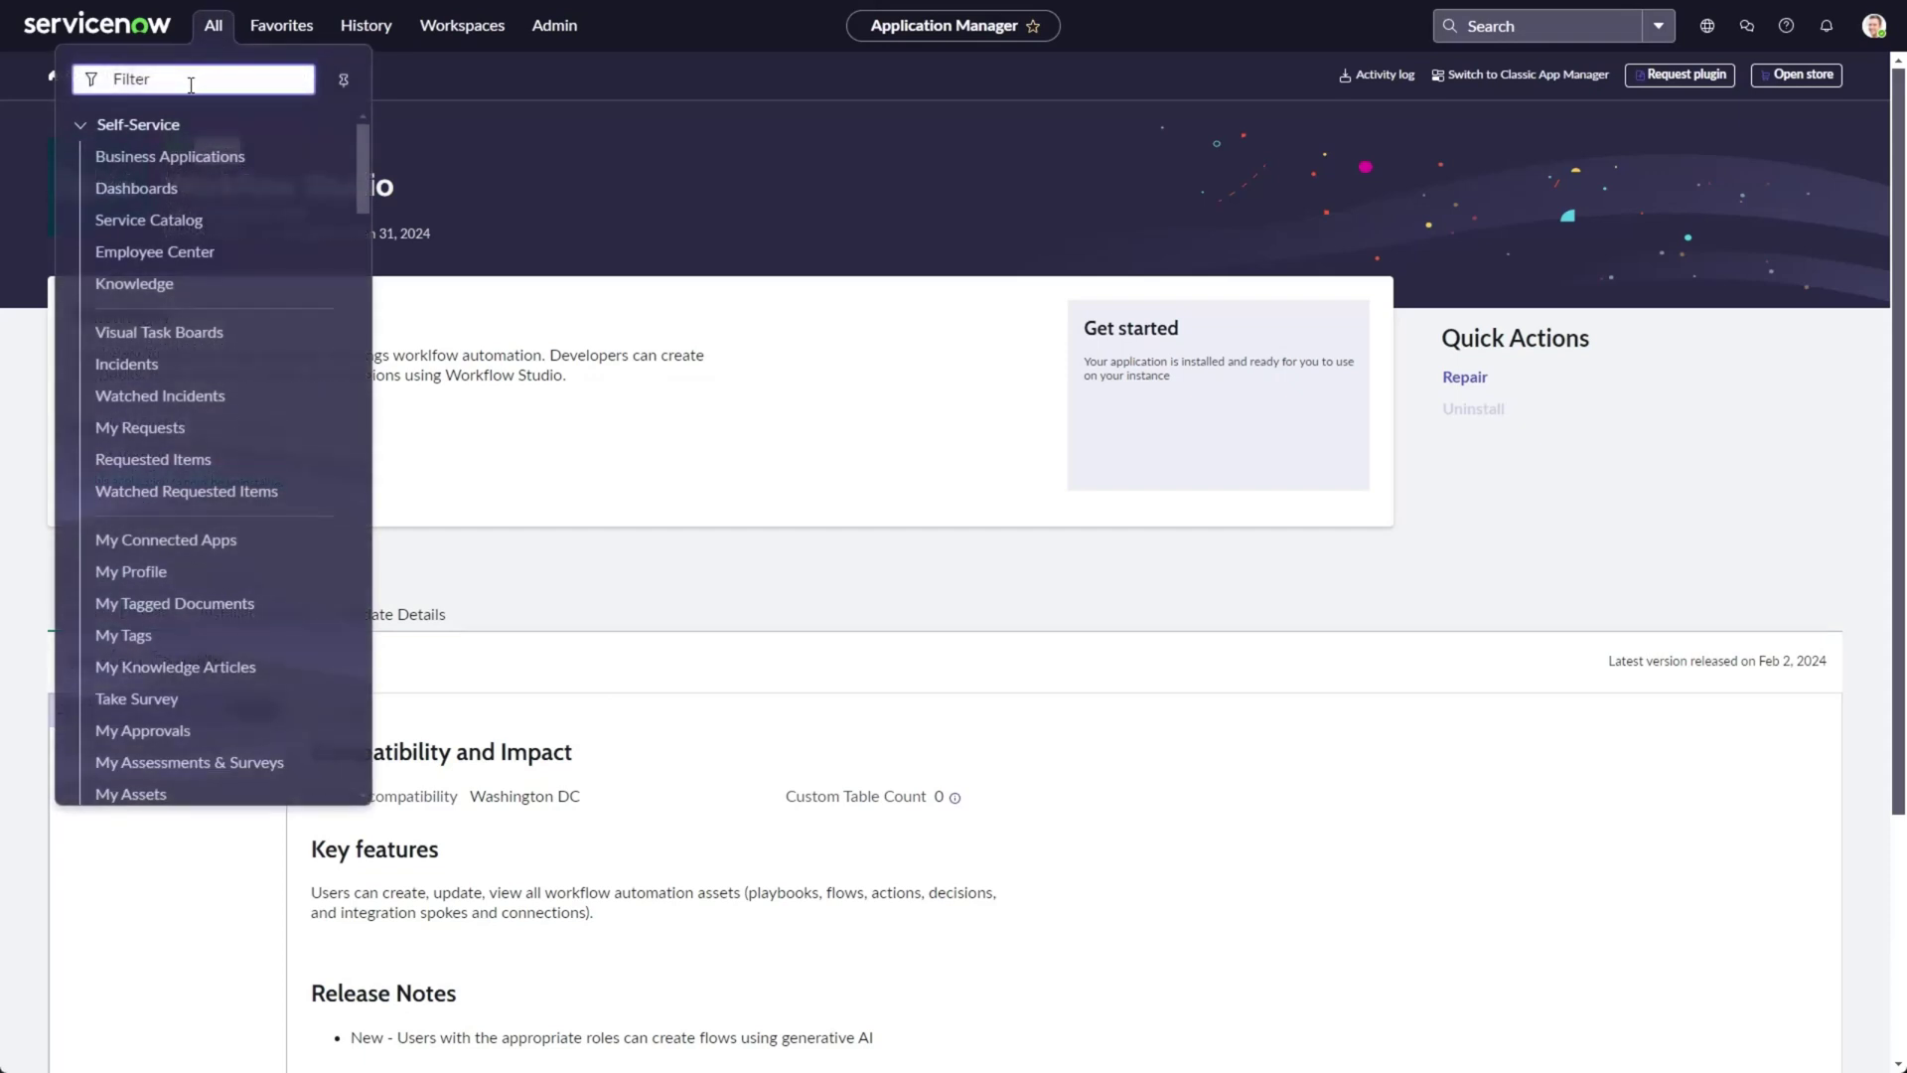
pyautogui.write('workflow st')
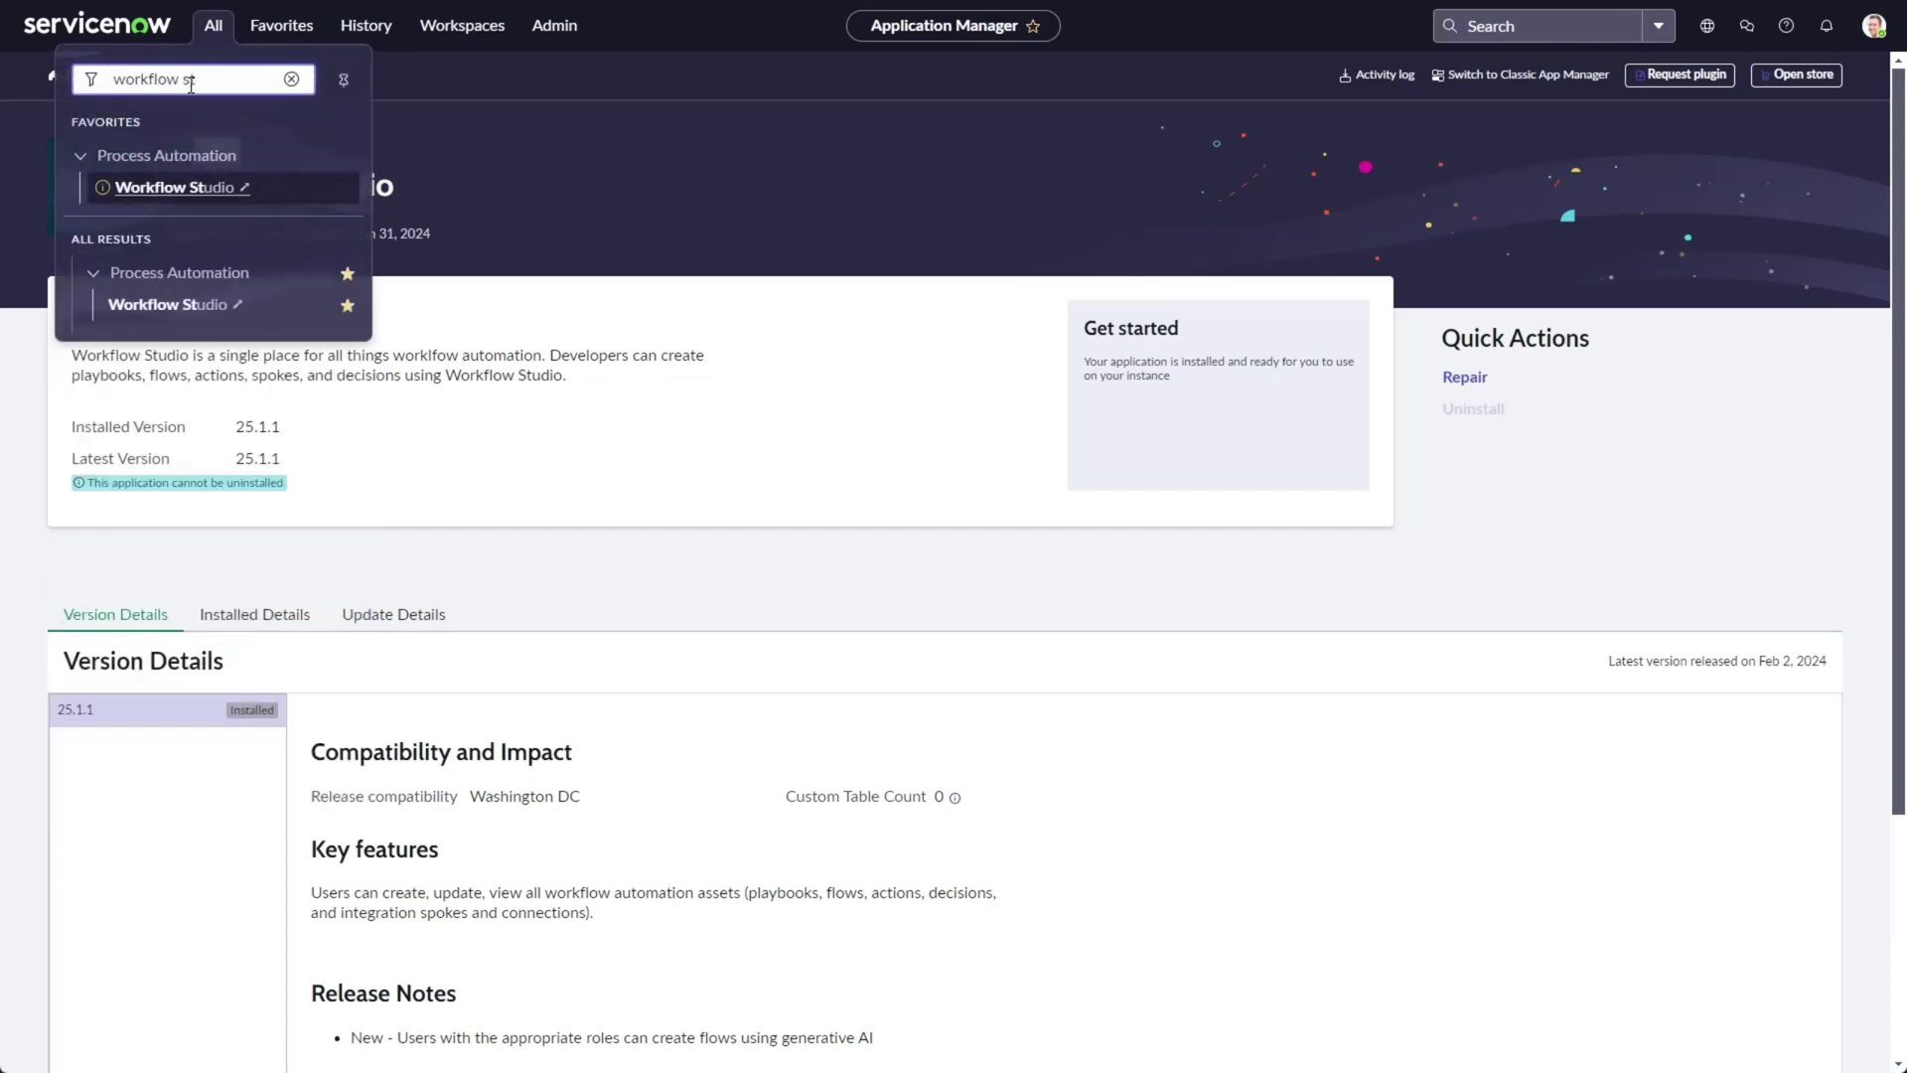
pyautogui.click(310, 302)
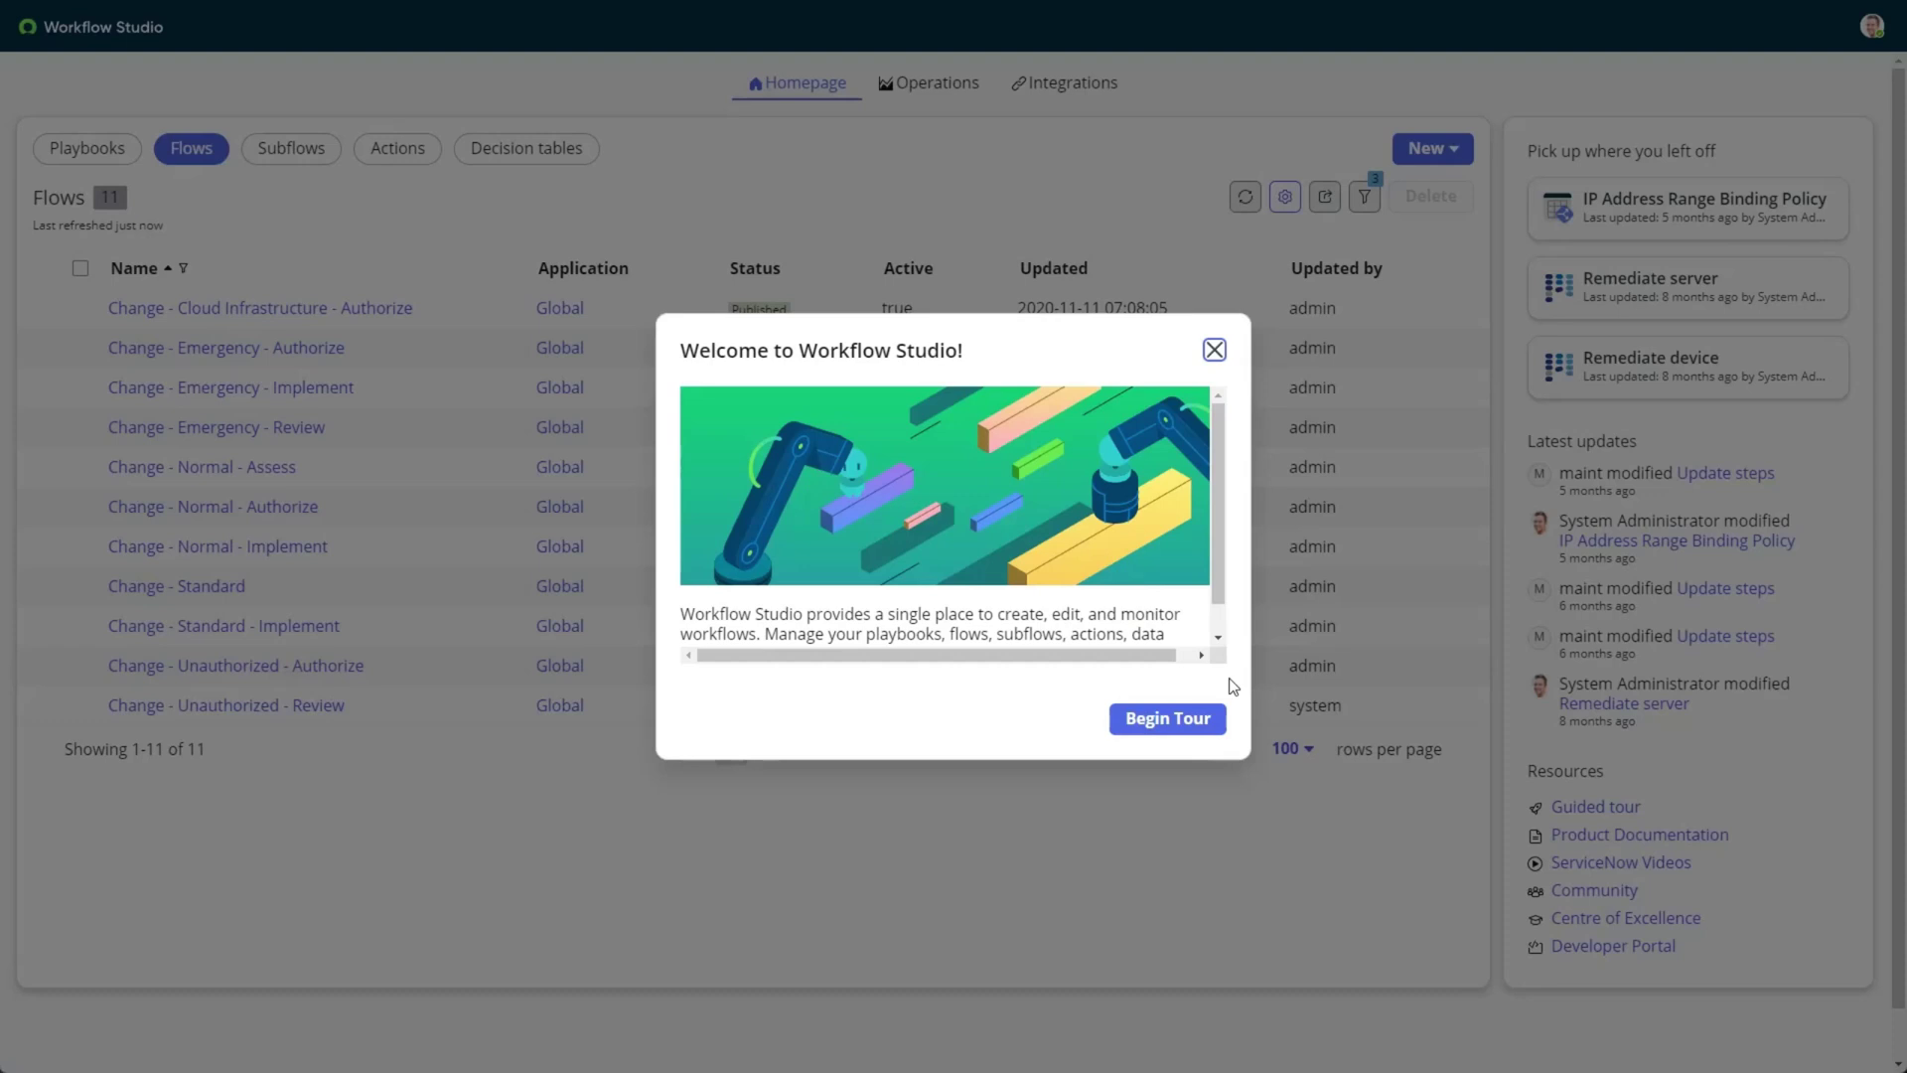
# Begin the guided tour, advance to the workflow types tip, and list the 138 subflows.
pyautogui.scroll(-1, 1164, 628)
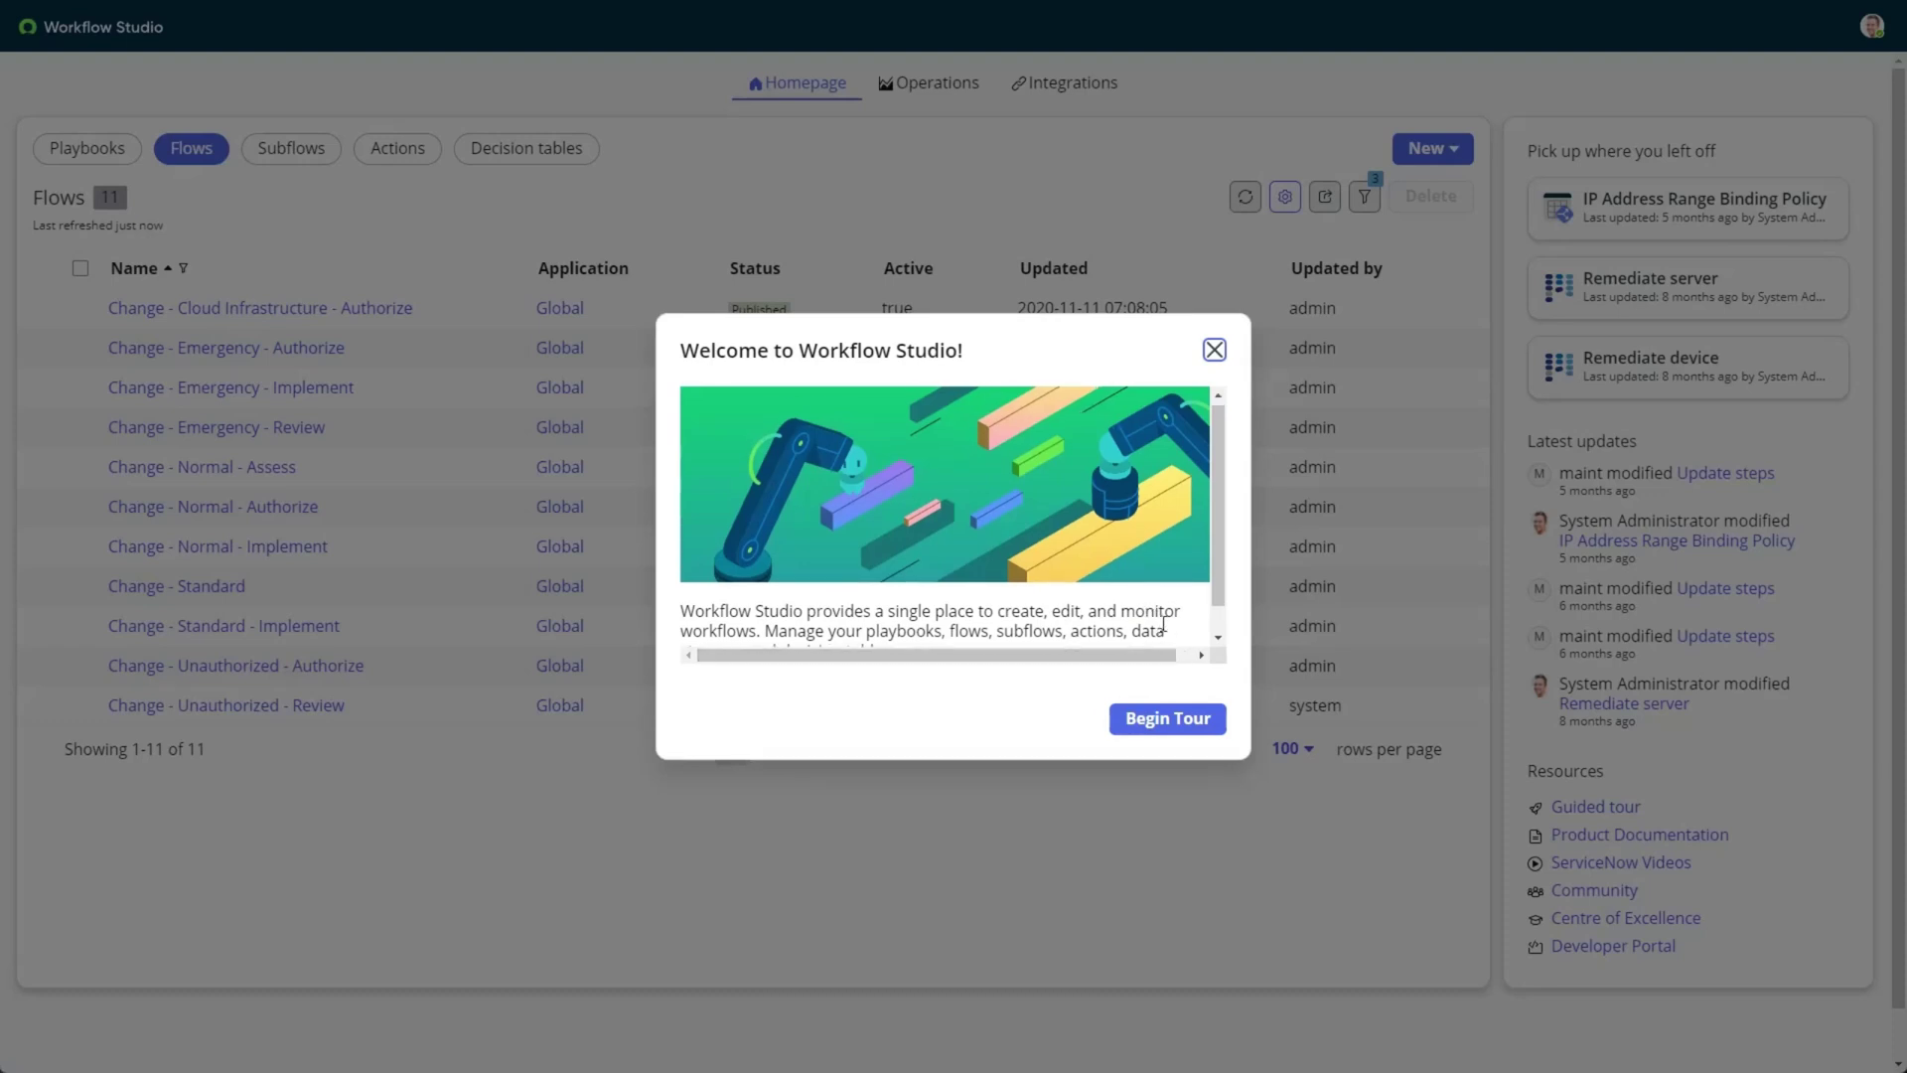
pyautogui.scroll(-1, 1164, 626)
pyautogui.click(1184, 719)
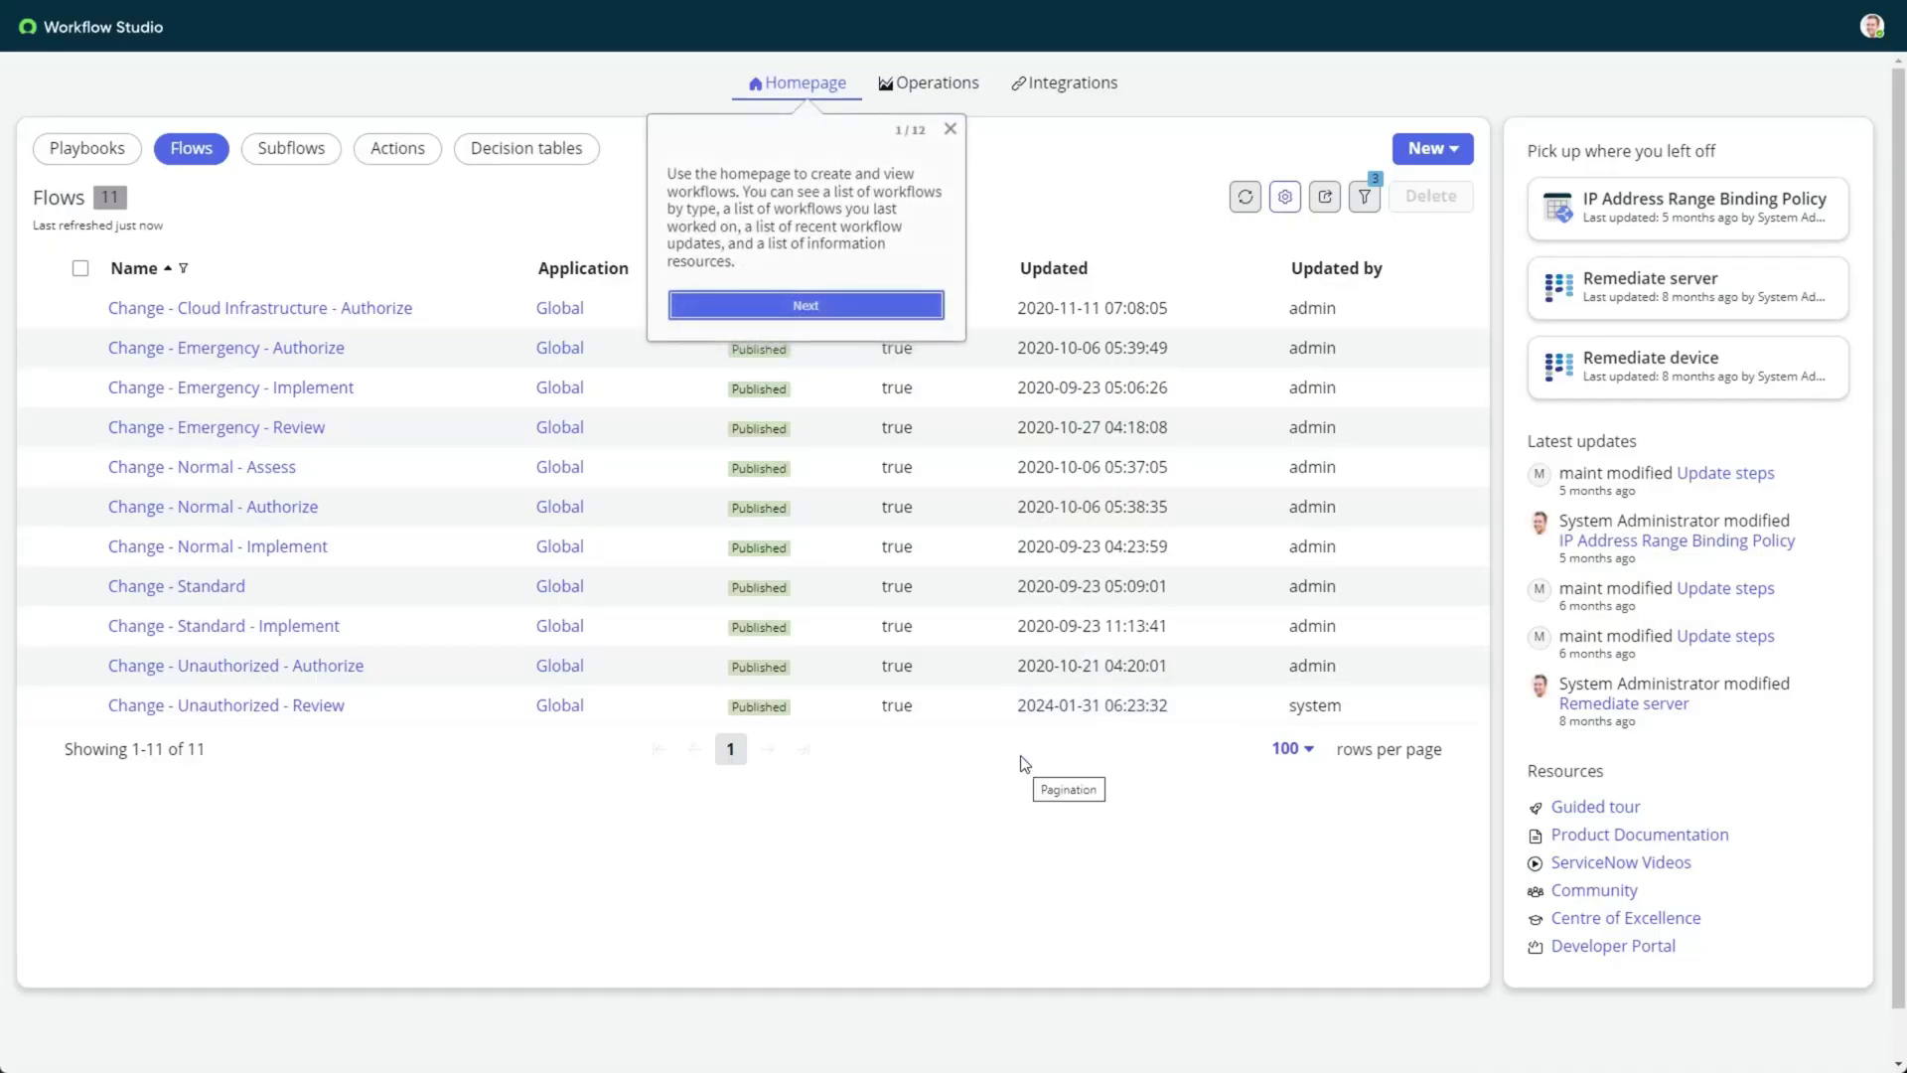
pyautogui.click(865, 308)
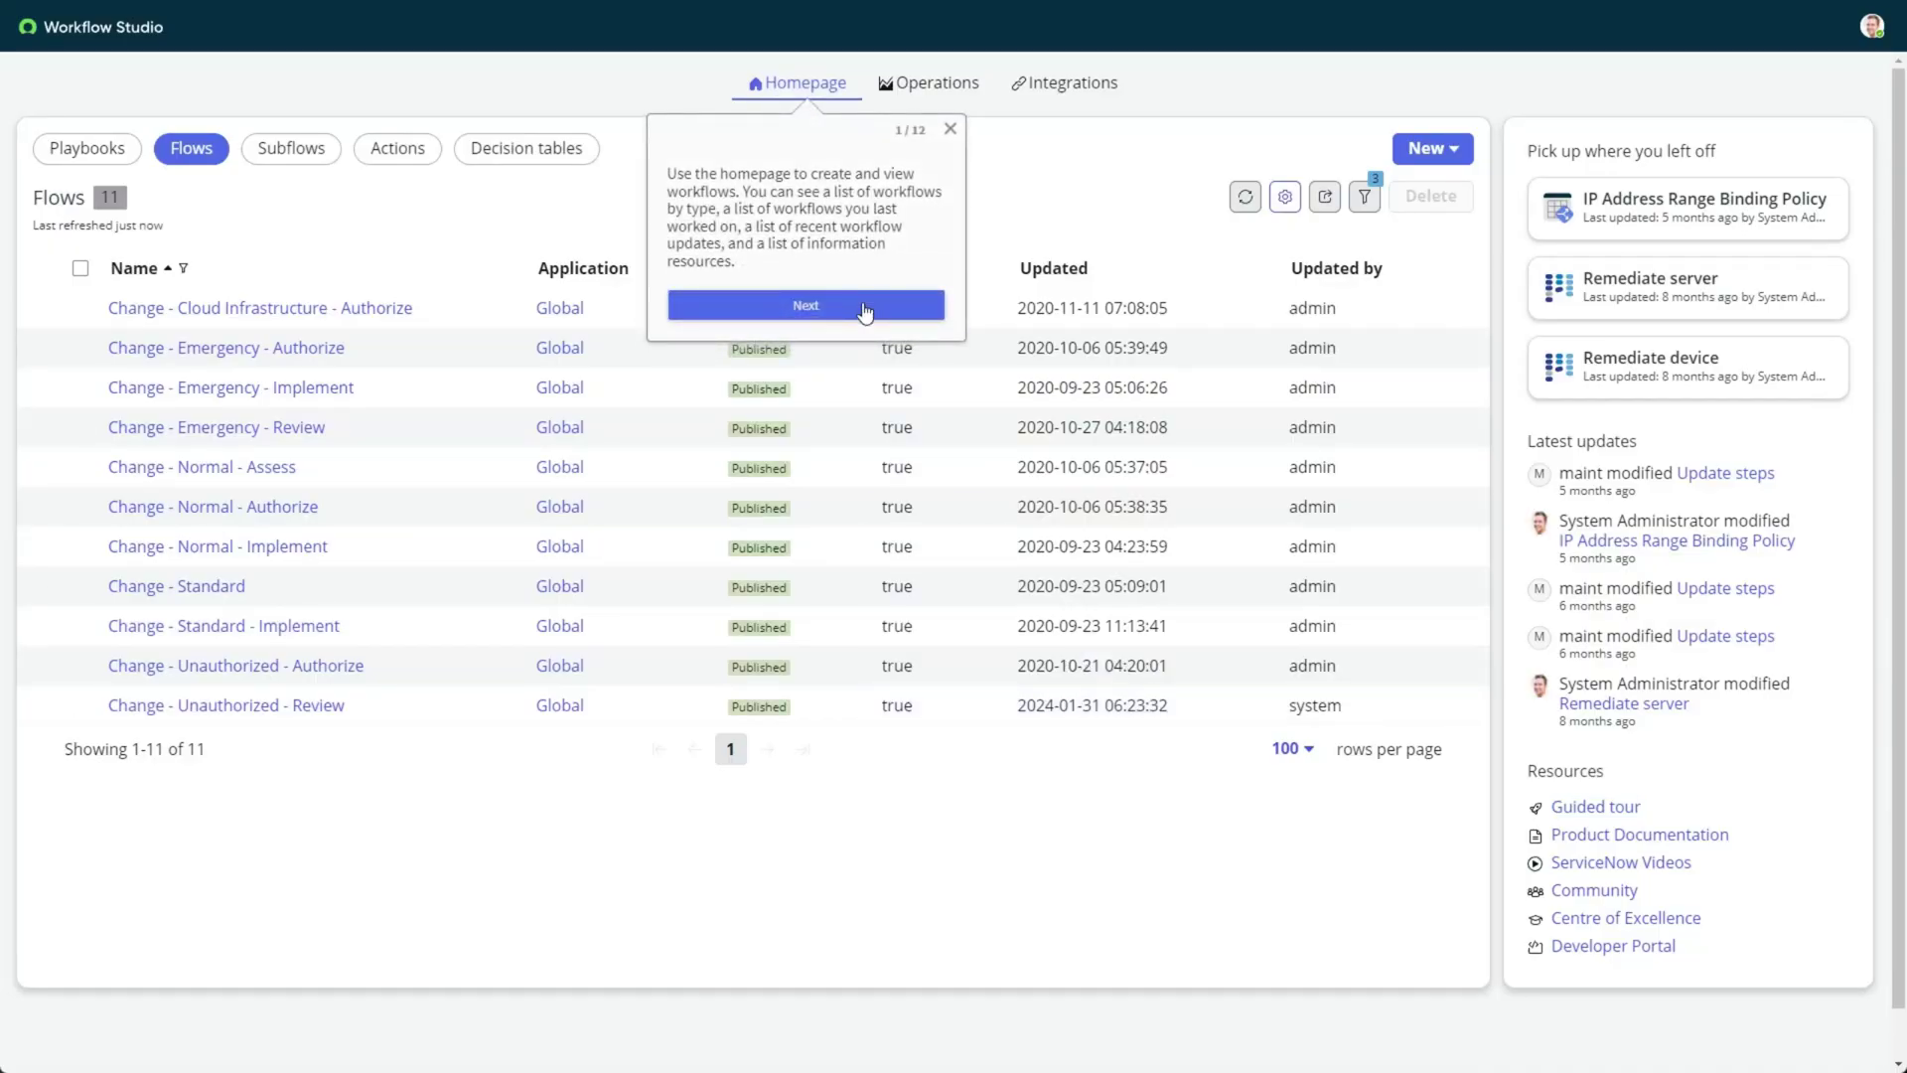
pyautogui.click(865, 308)
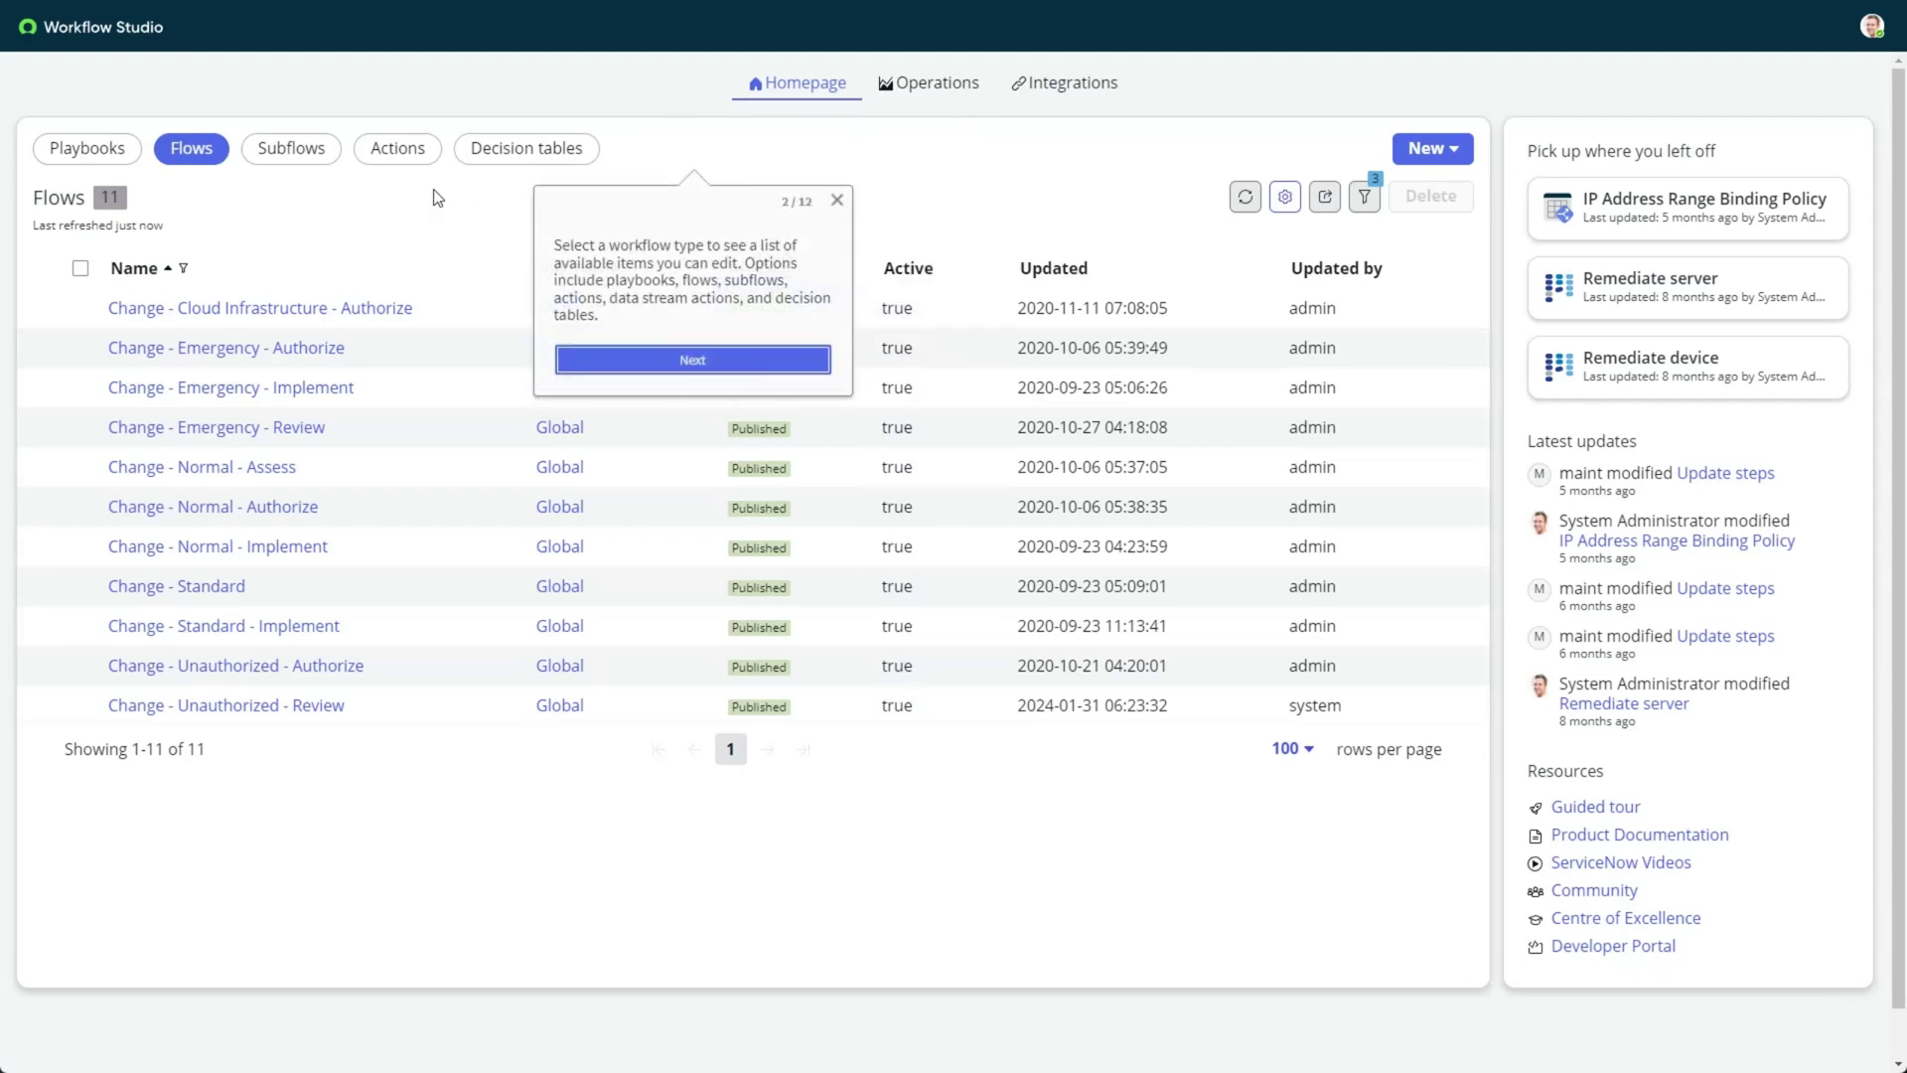
pyautogui.click(293, 151)
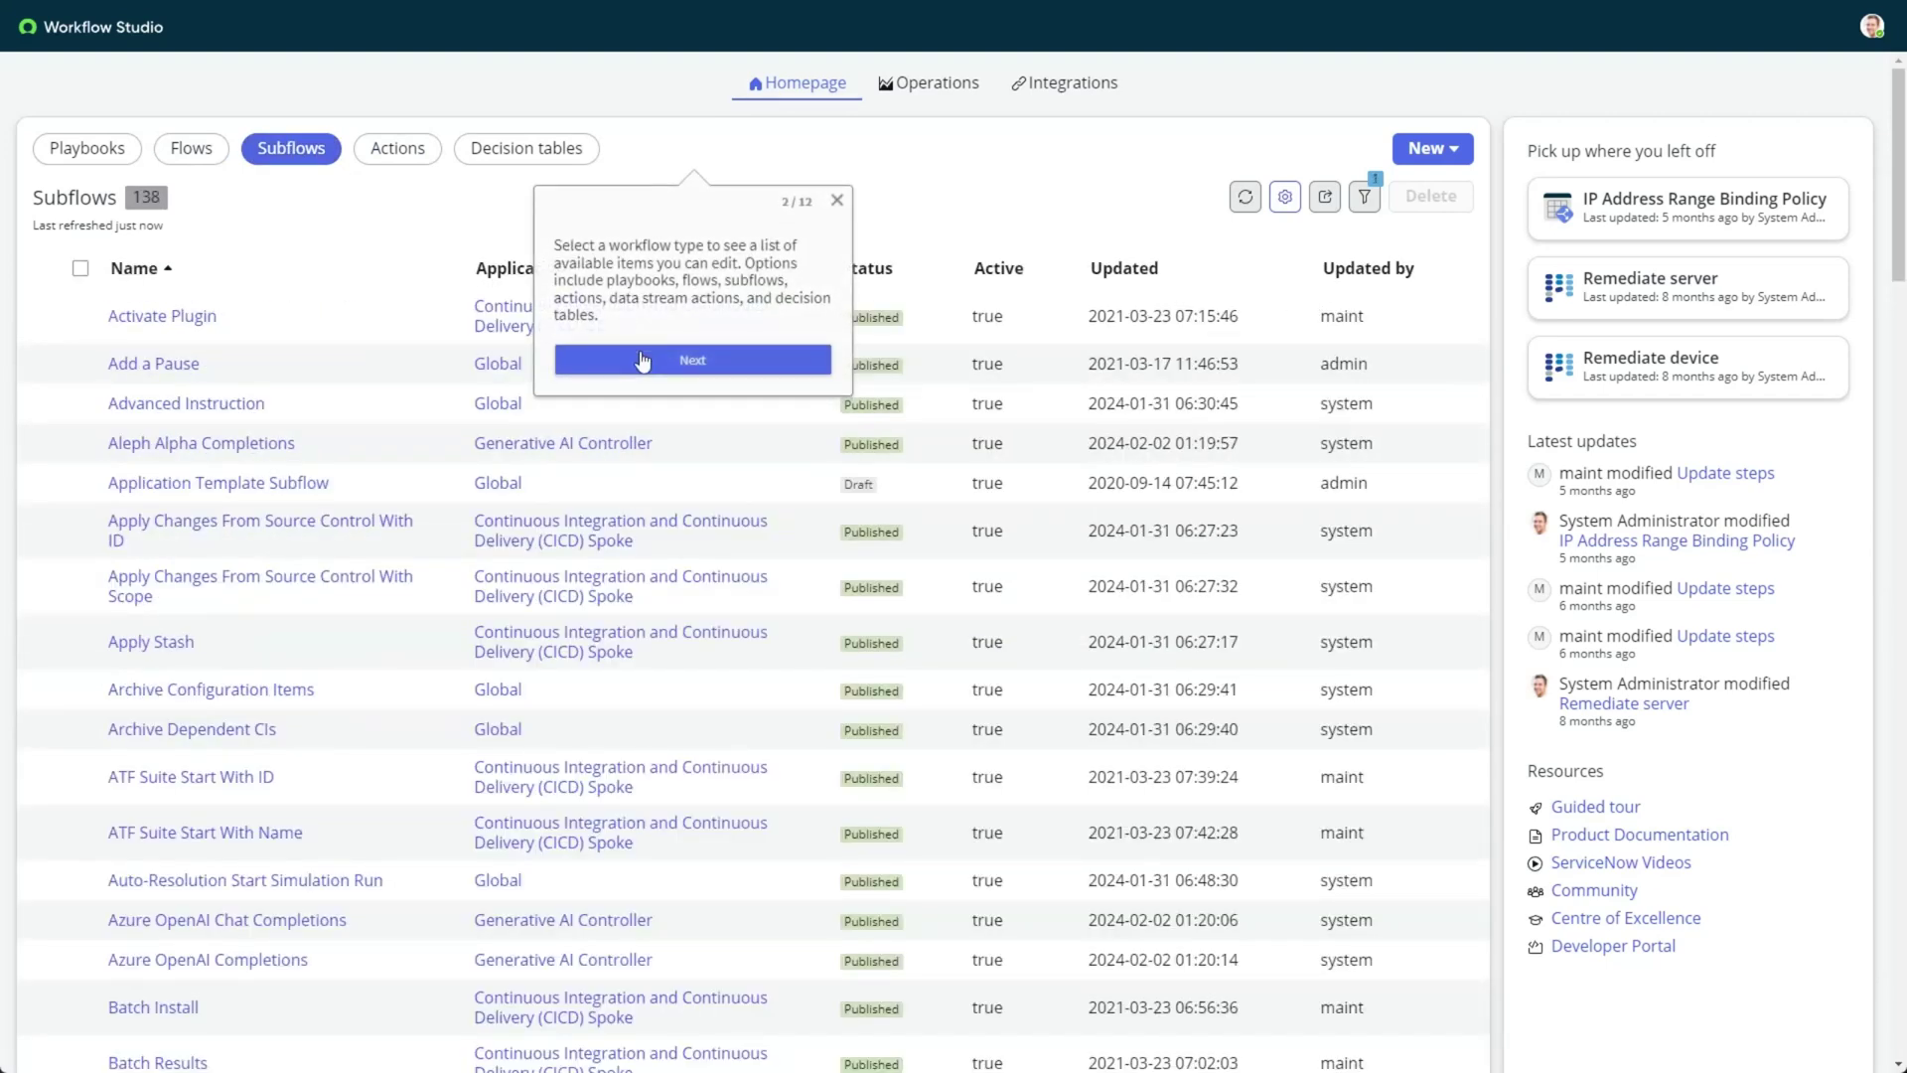
# Follow the creating items tip, trying the New dropdown, refresh and list settings.
pyautogui.click(643, 360)
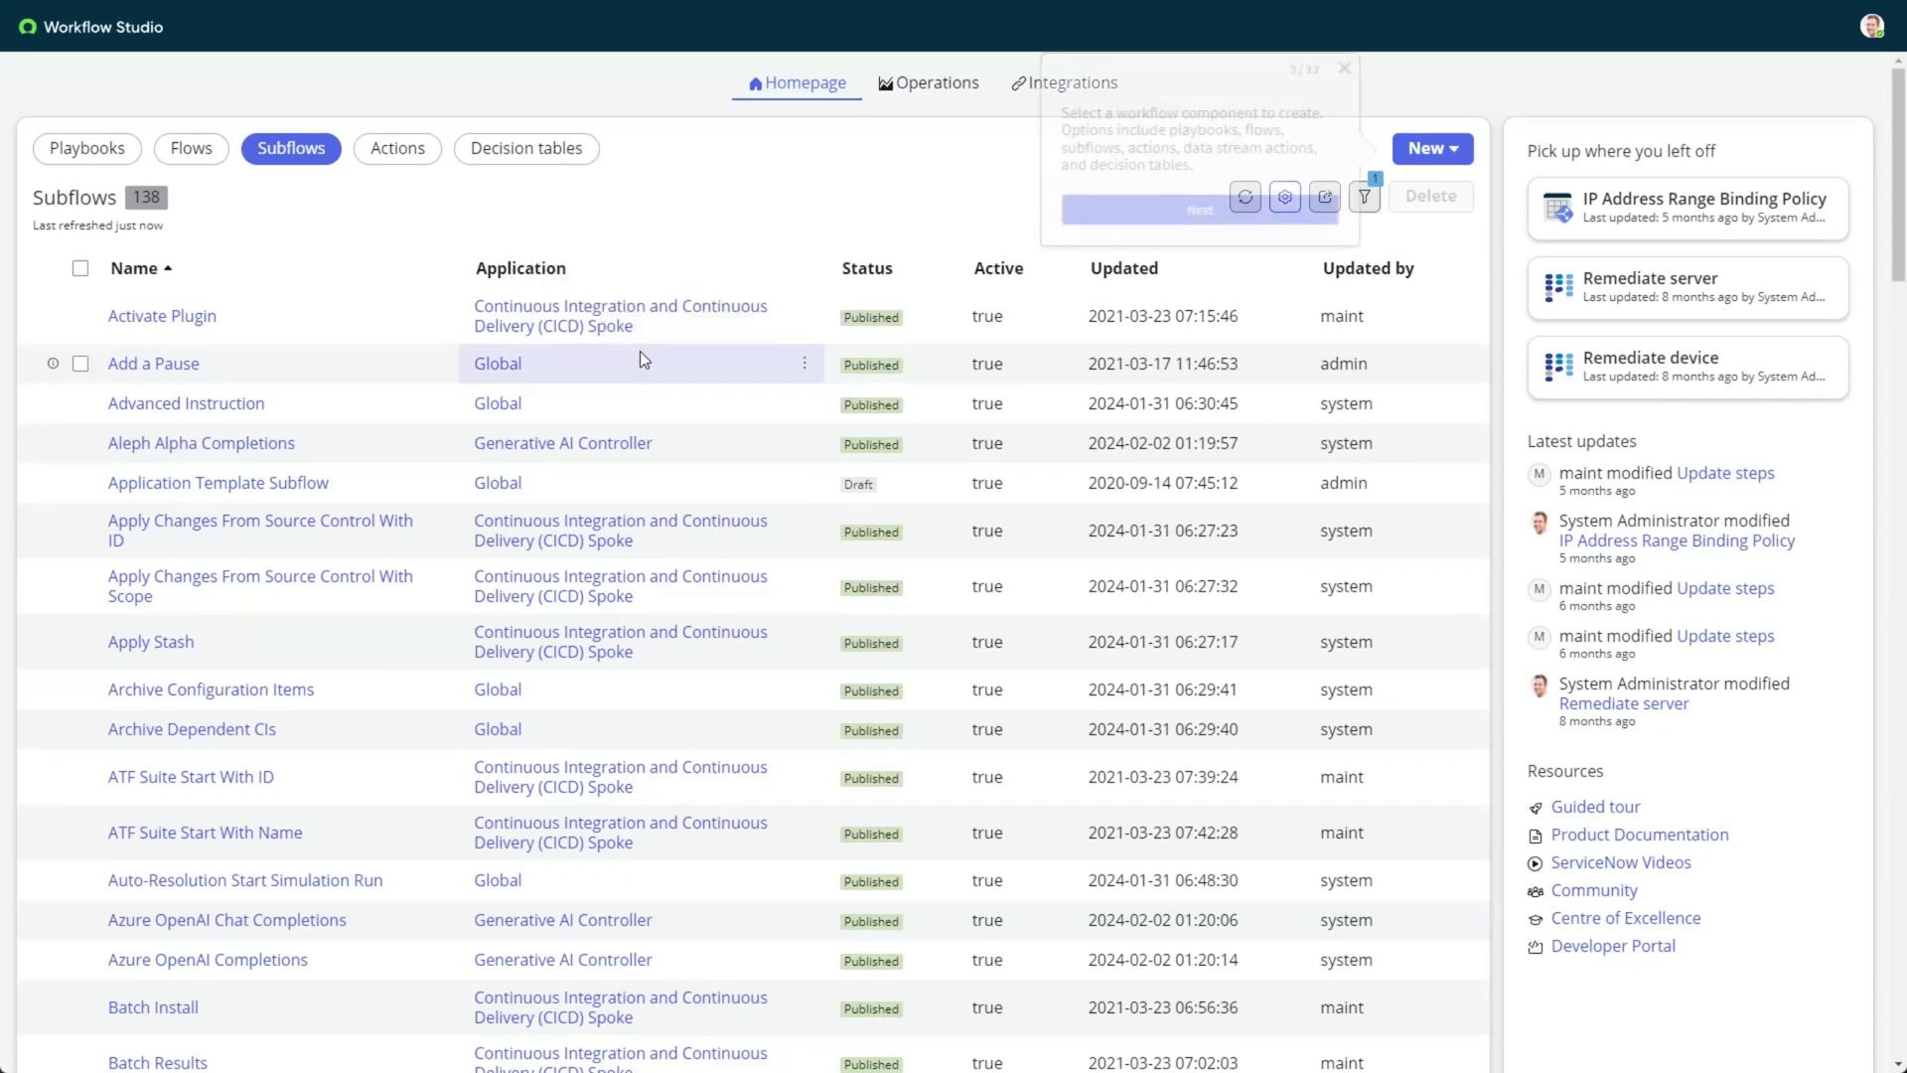
pyautogui.click(1456, 149)
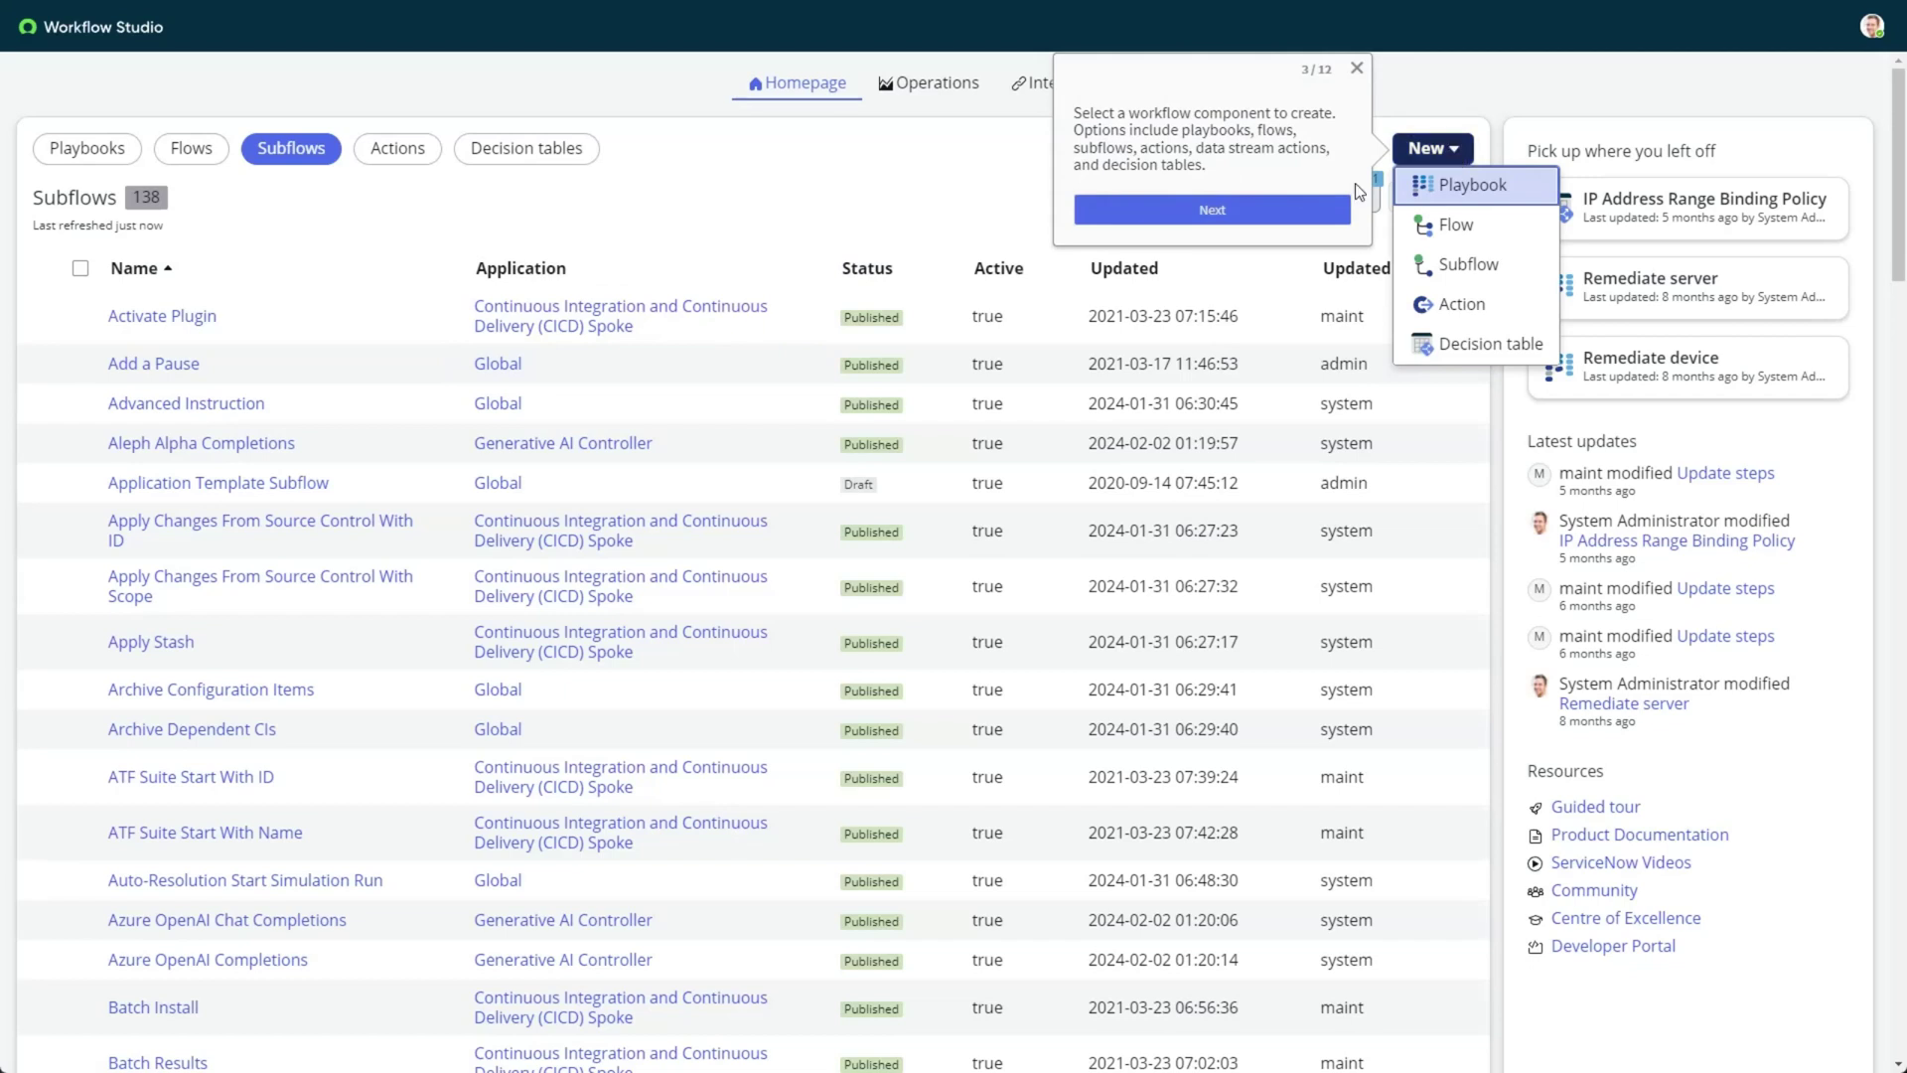
pyautogui.click(1291, 210)
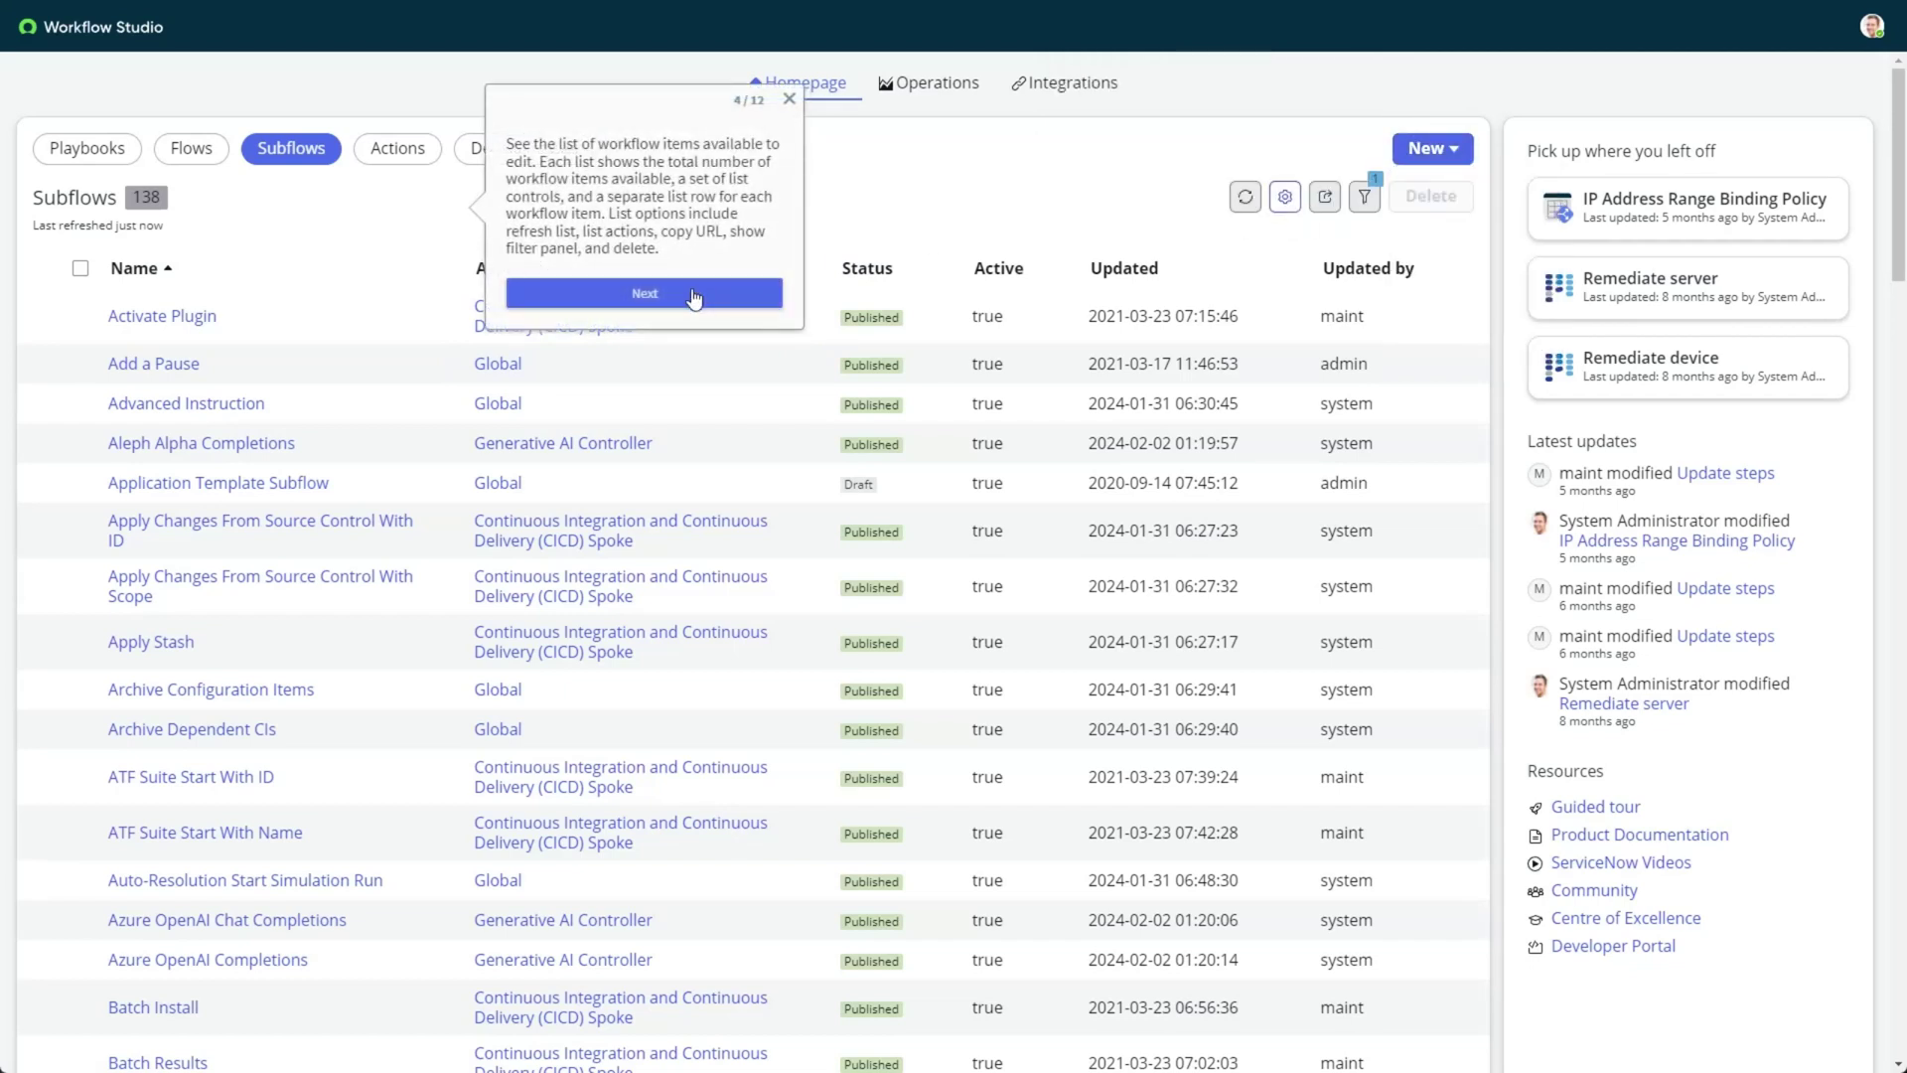
pyautogui.click(80, 316)
pyautogui.click(1245, 196)
pyautogui.click(1284, 196)
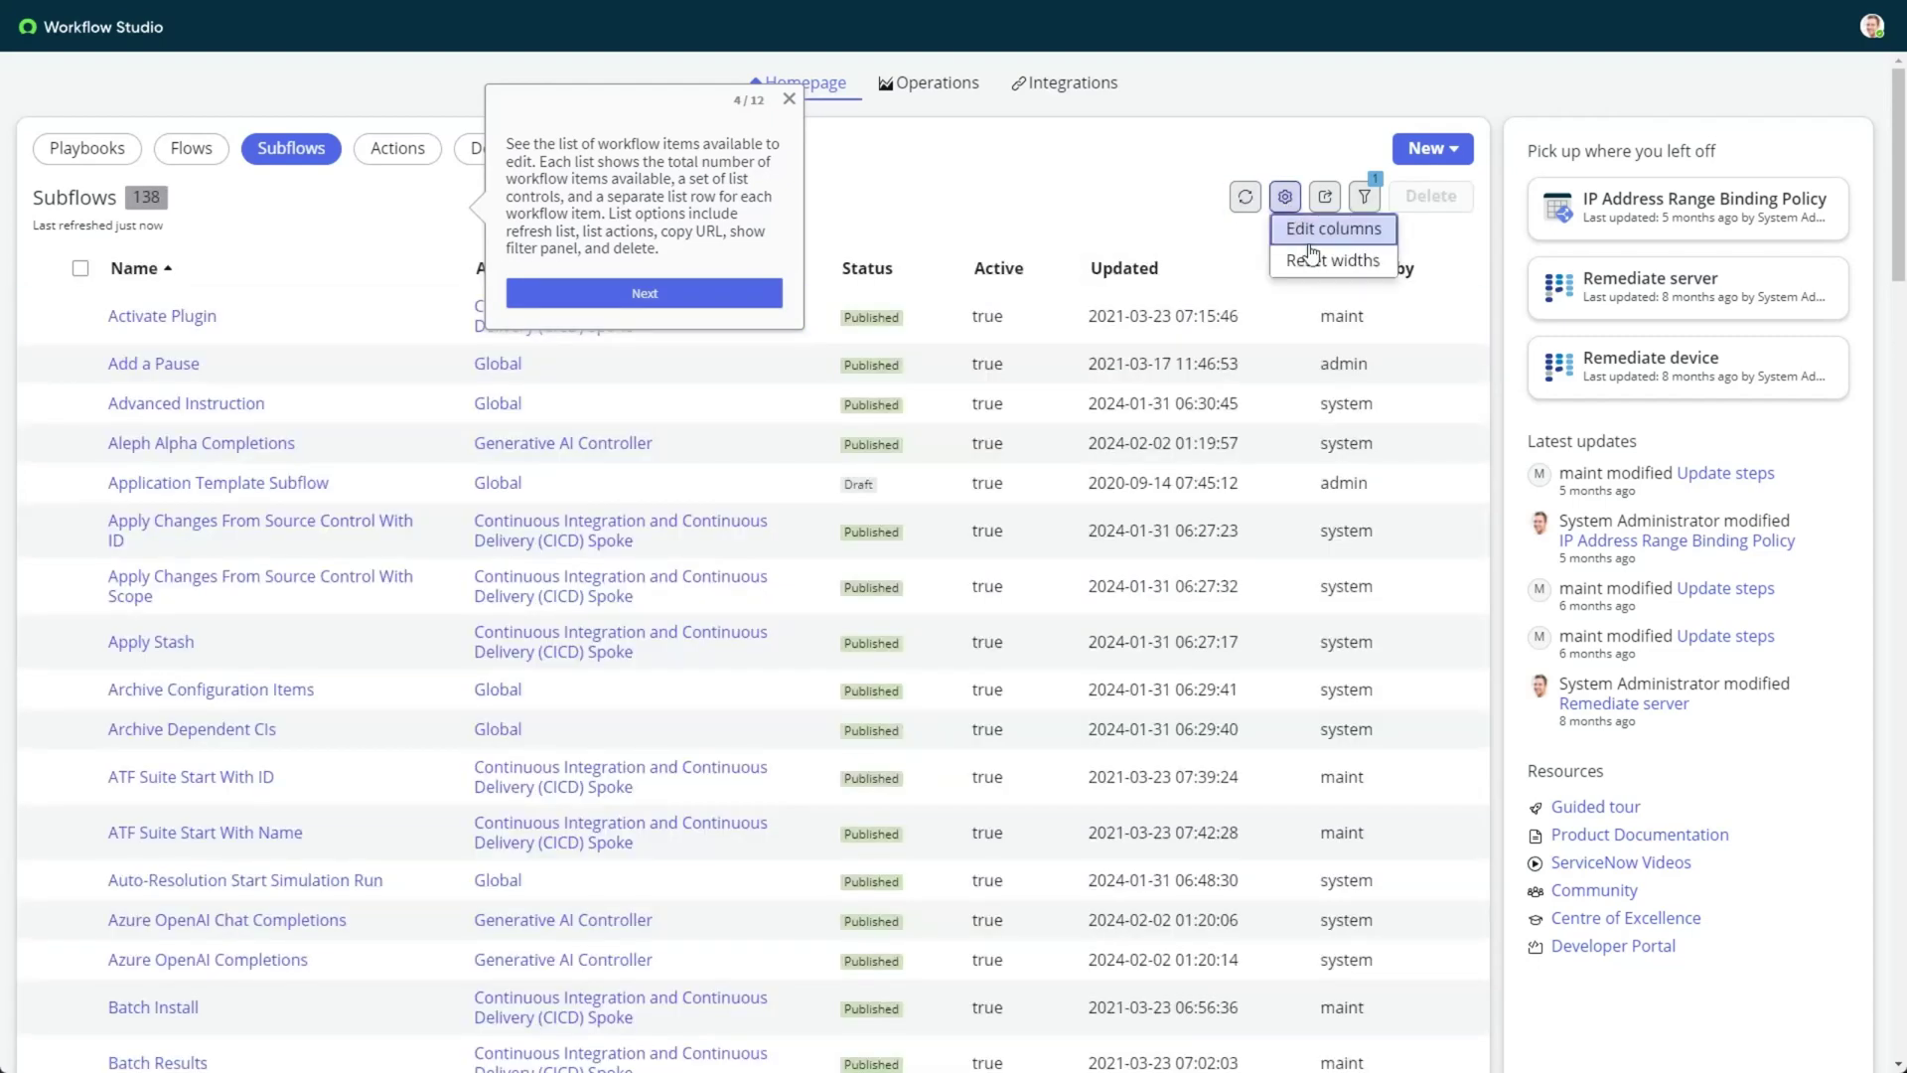
# Advance the tour through the recent items, latest updates, resources and operations tips.
pyautogui.click(645, 293)
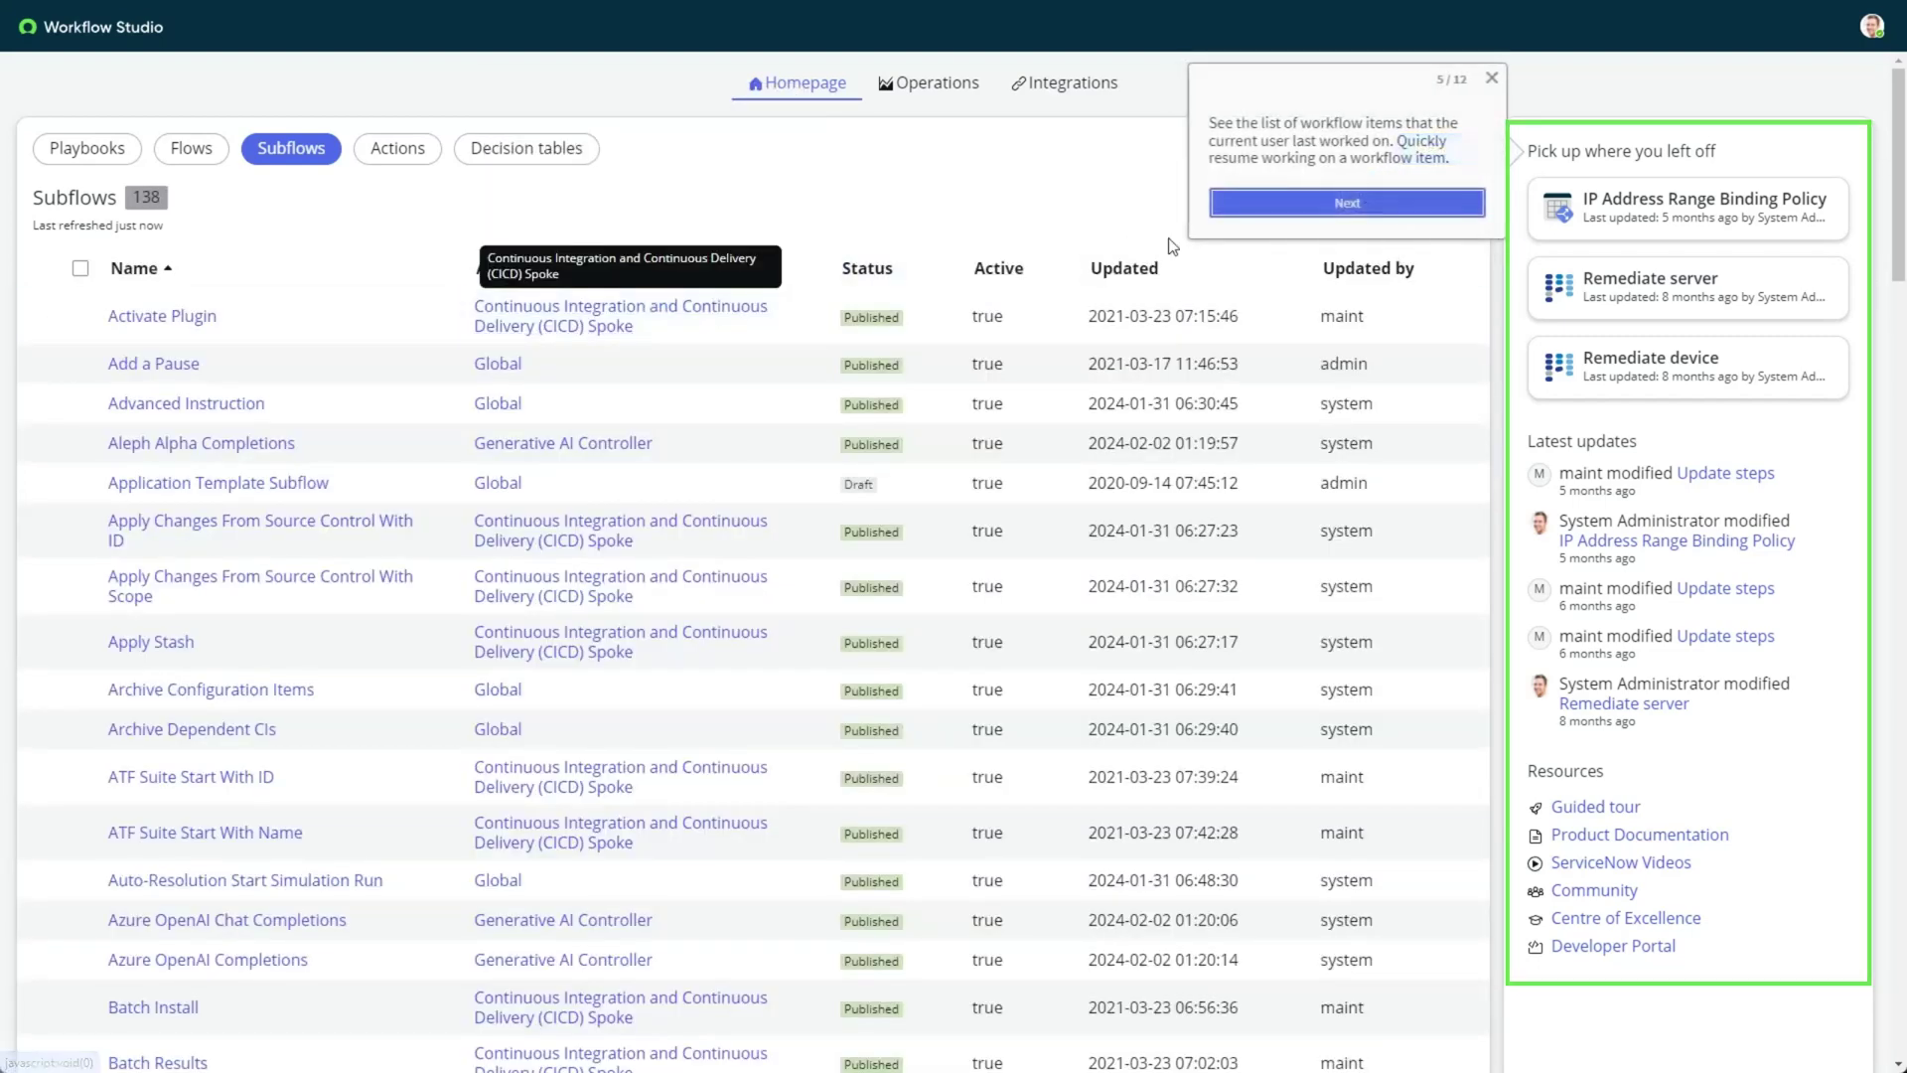
pyautogui.click(1429, 213)
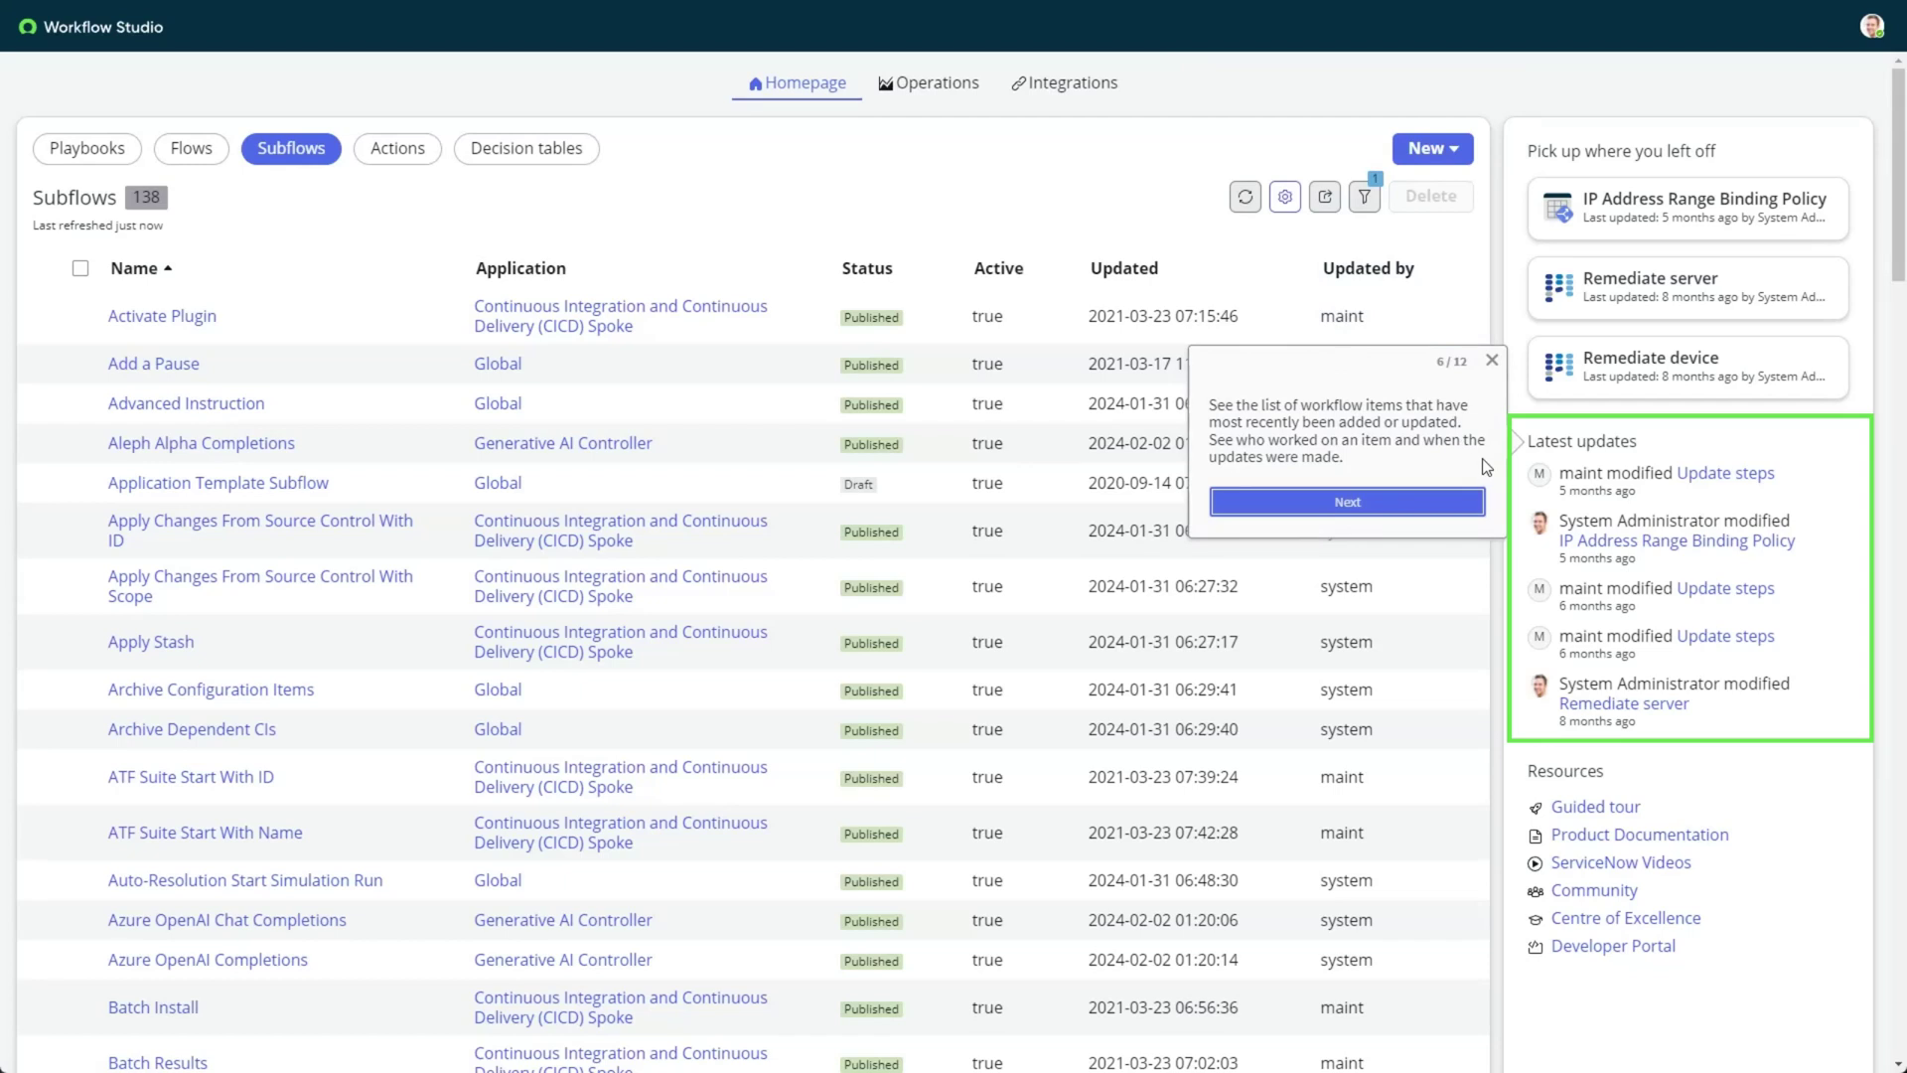
pyautogui.click(1482, 508)
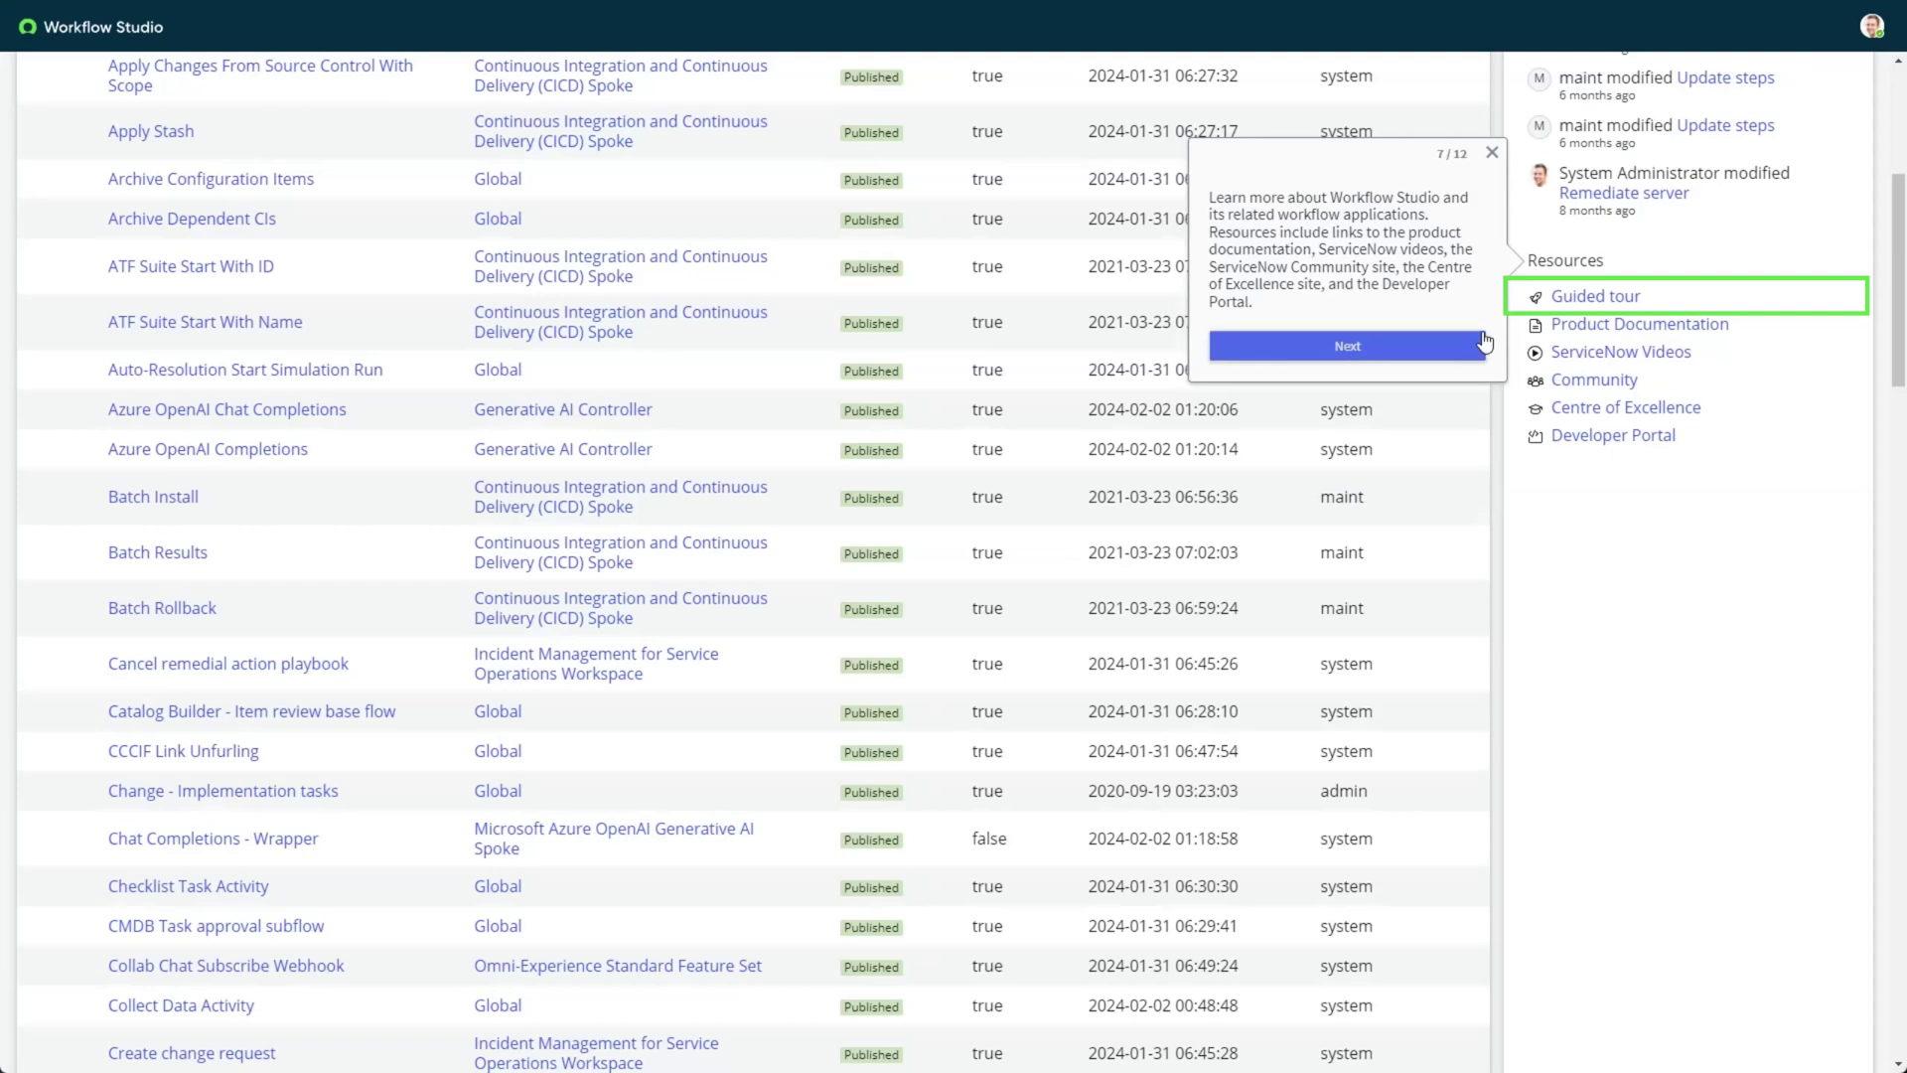
pyautogui.click(1484, 342)
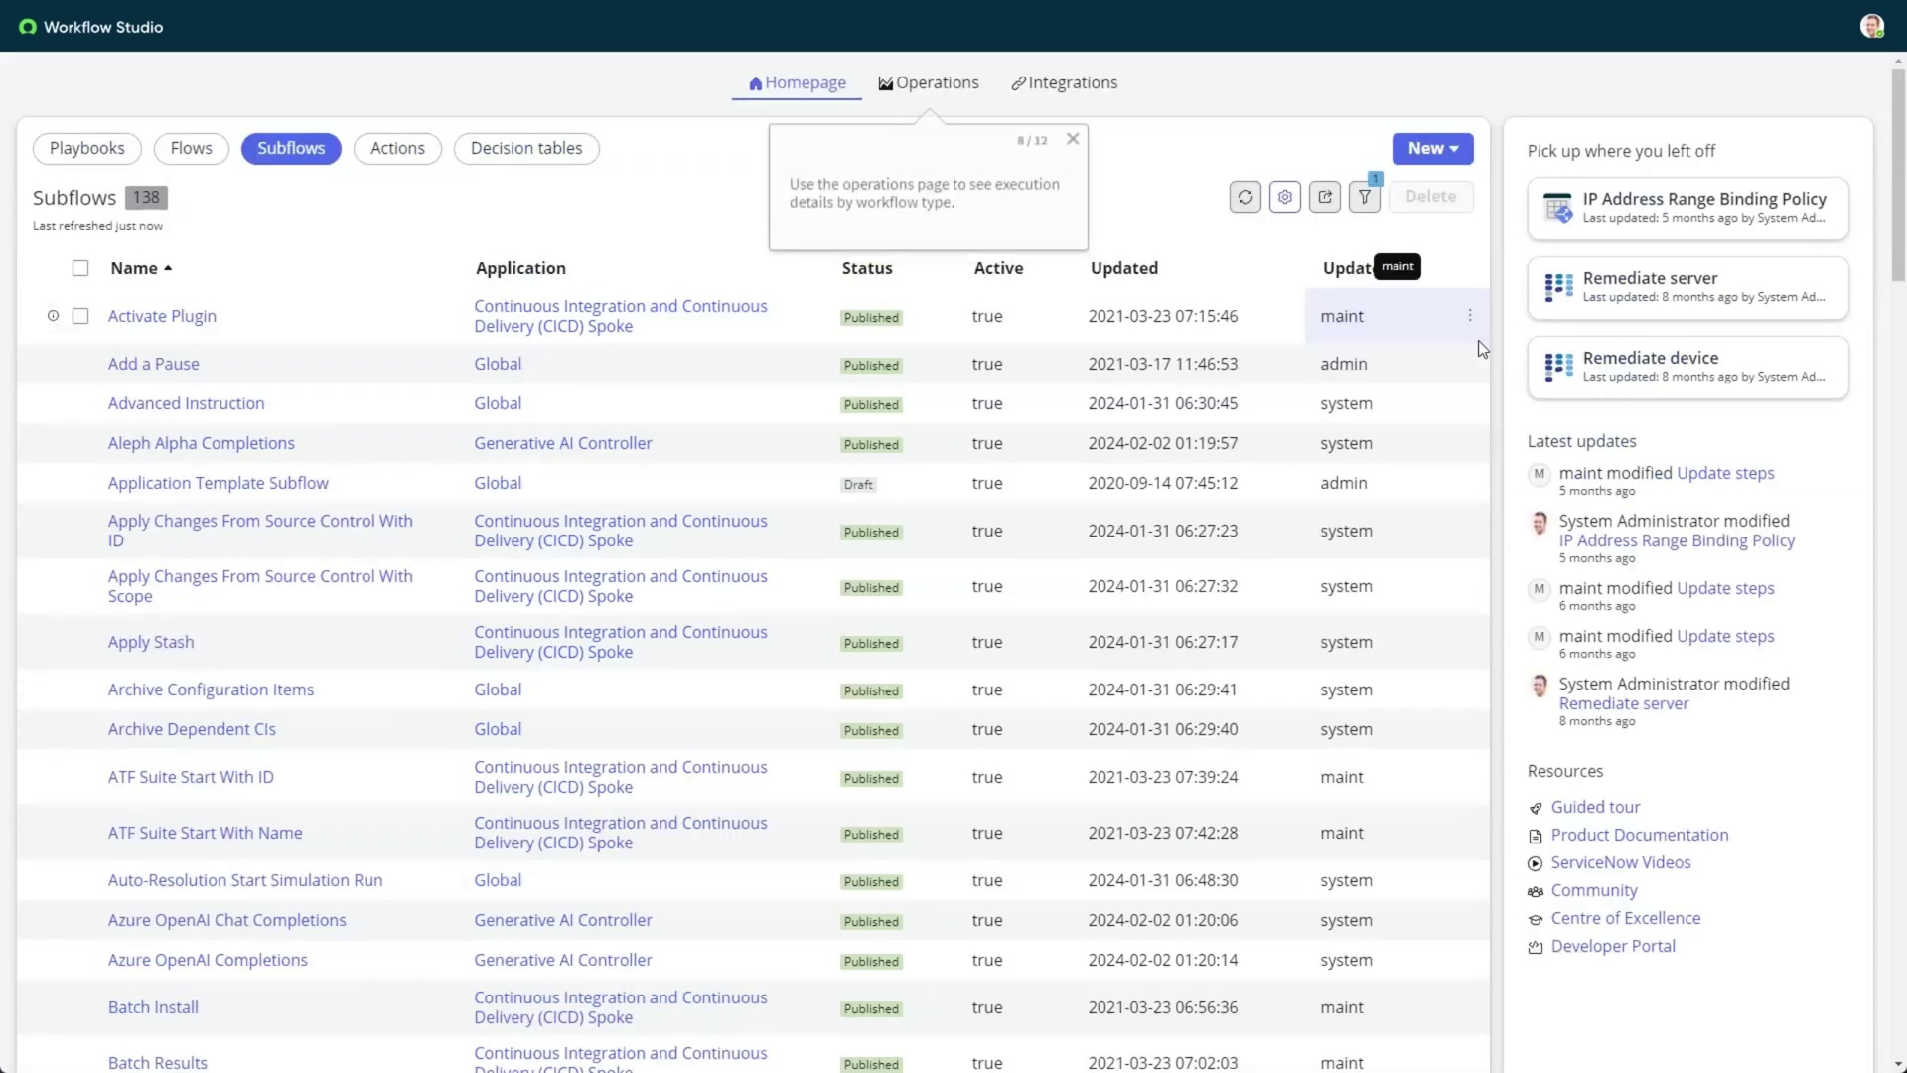
# On the Operations page, show the 13 flow executions and advance the tour to integrations.
pyautogui.click(922, 88)
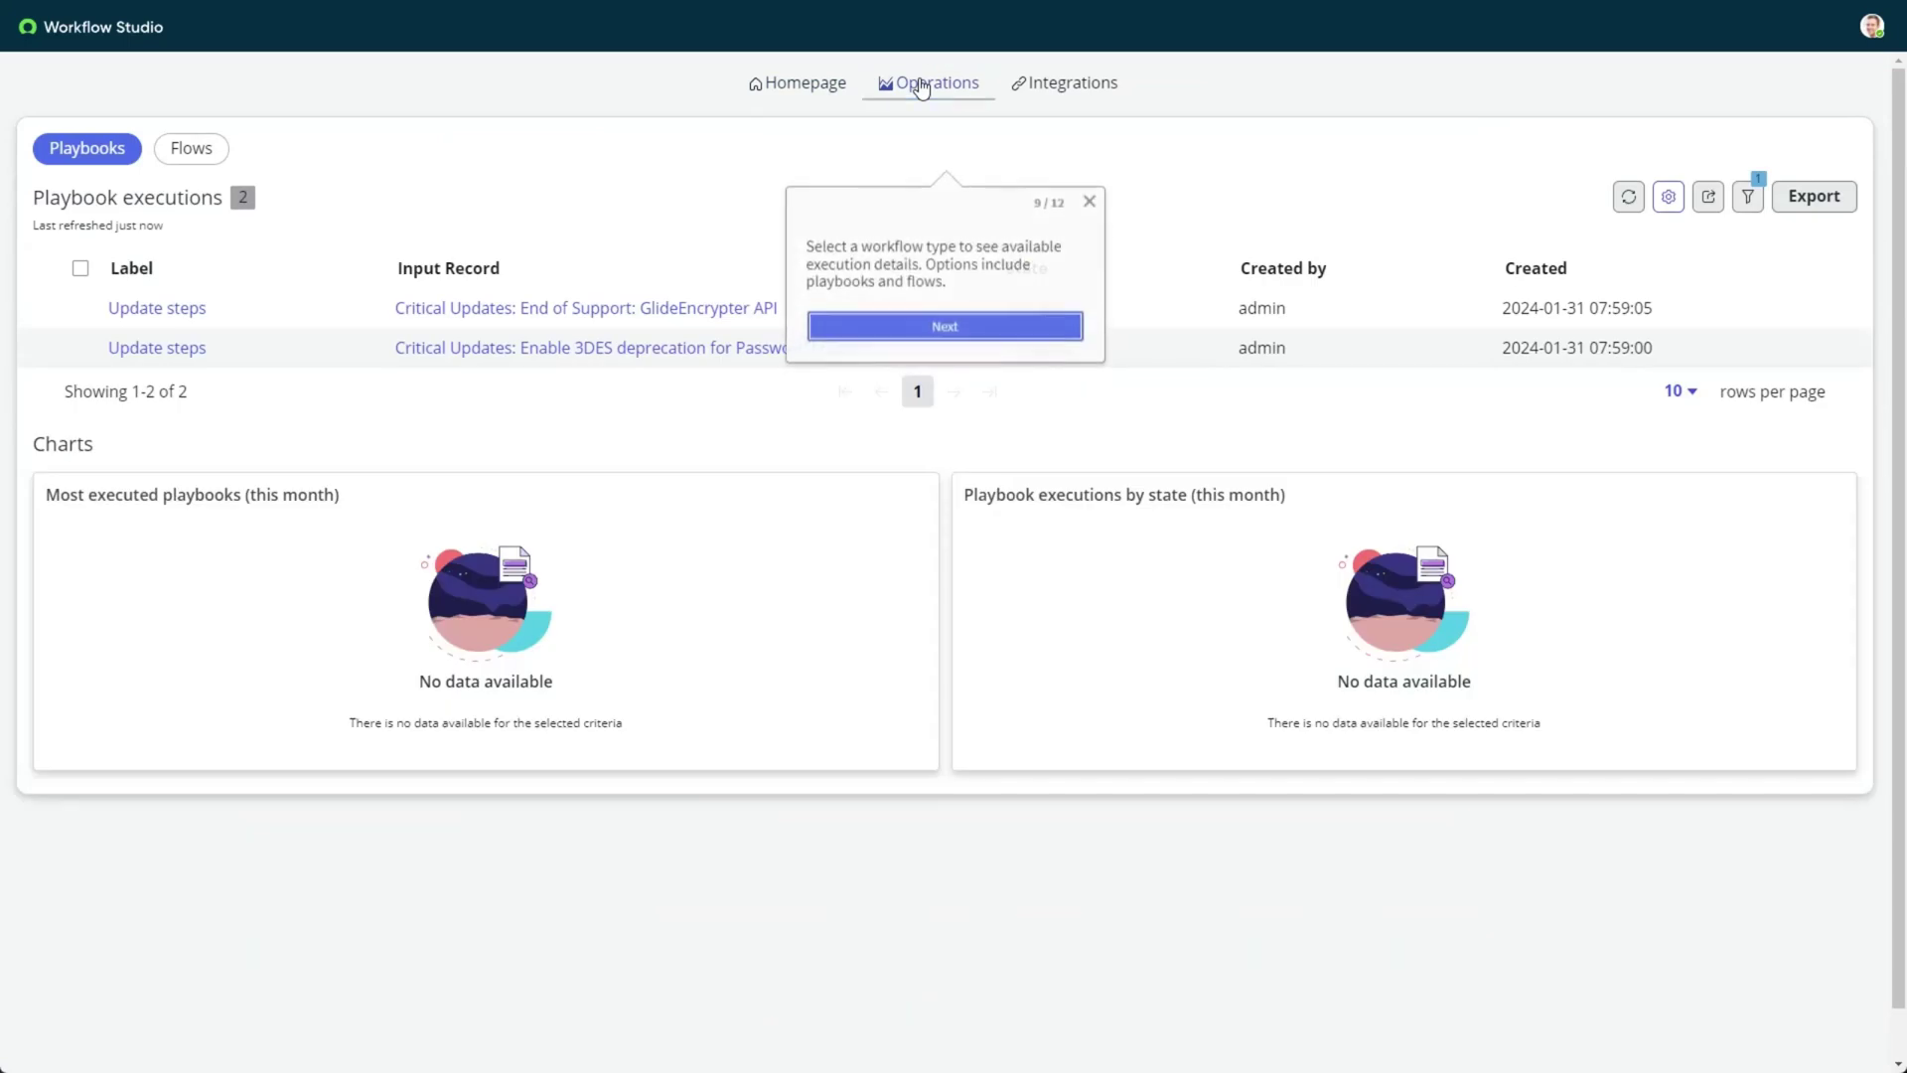
pyautogui.click(188, 156)
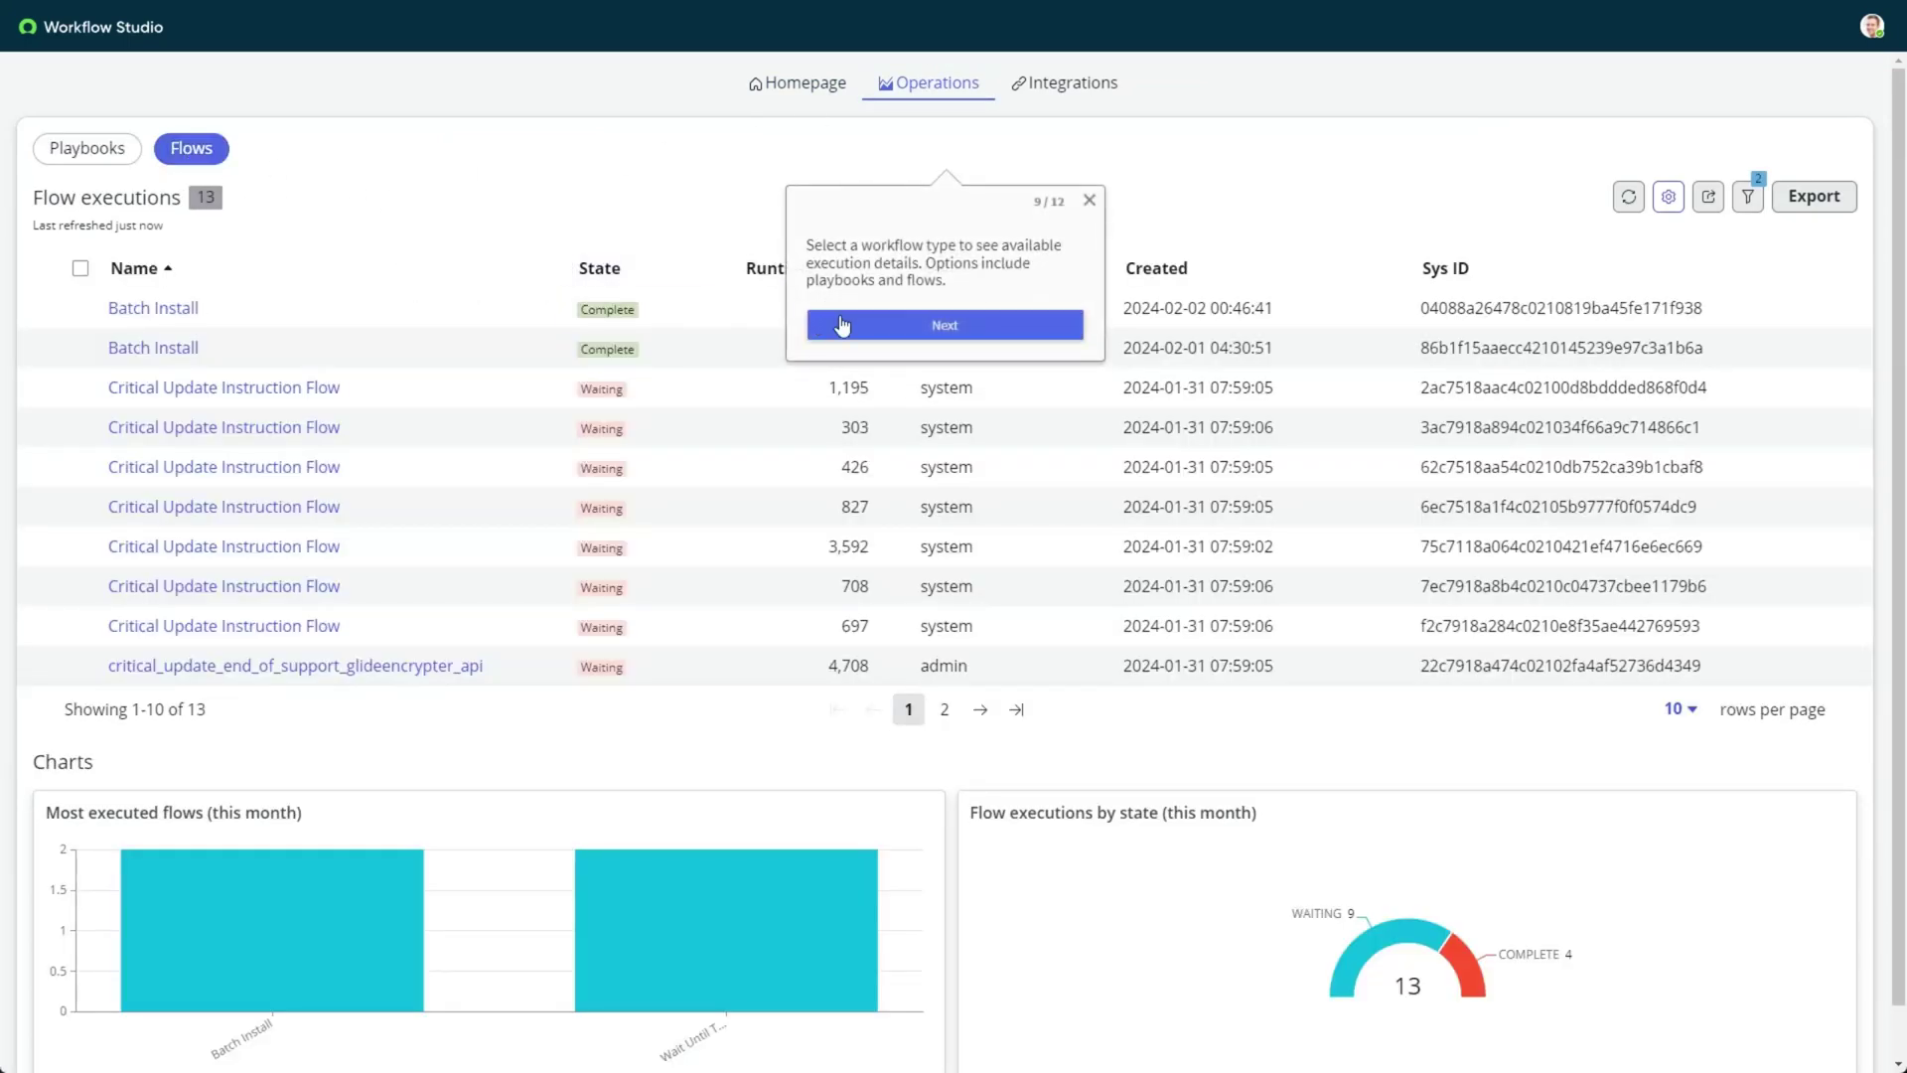
pyautogui.click(891, 326)
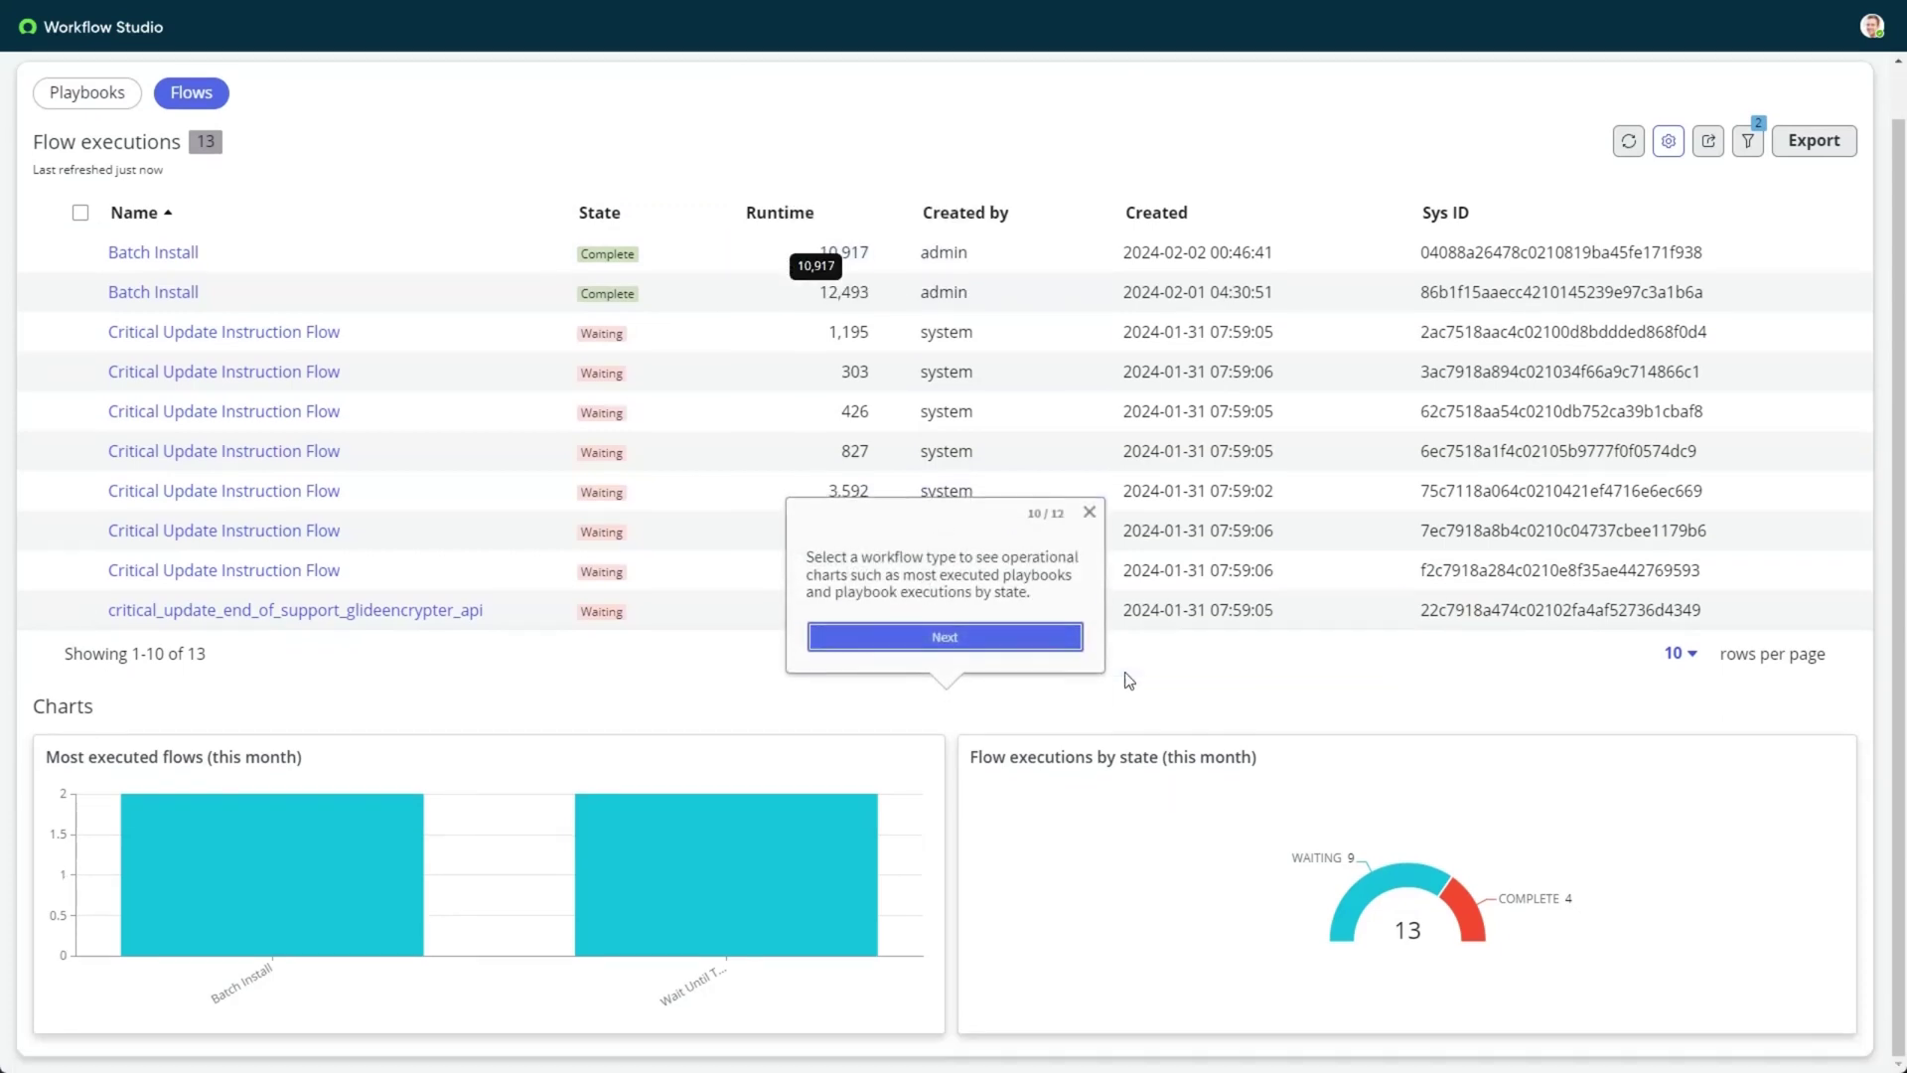
pyautogui.click(1038, 639)
# Open the Integrations page and complete the guided tour.
pyautogui.click(1099, 87)
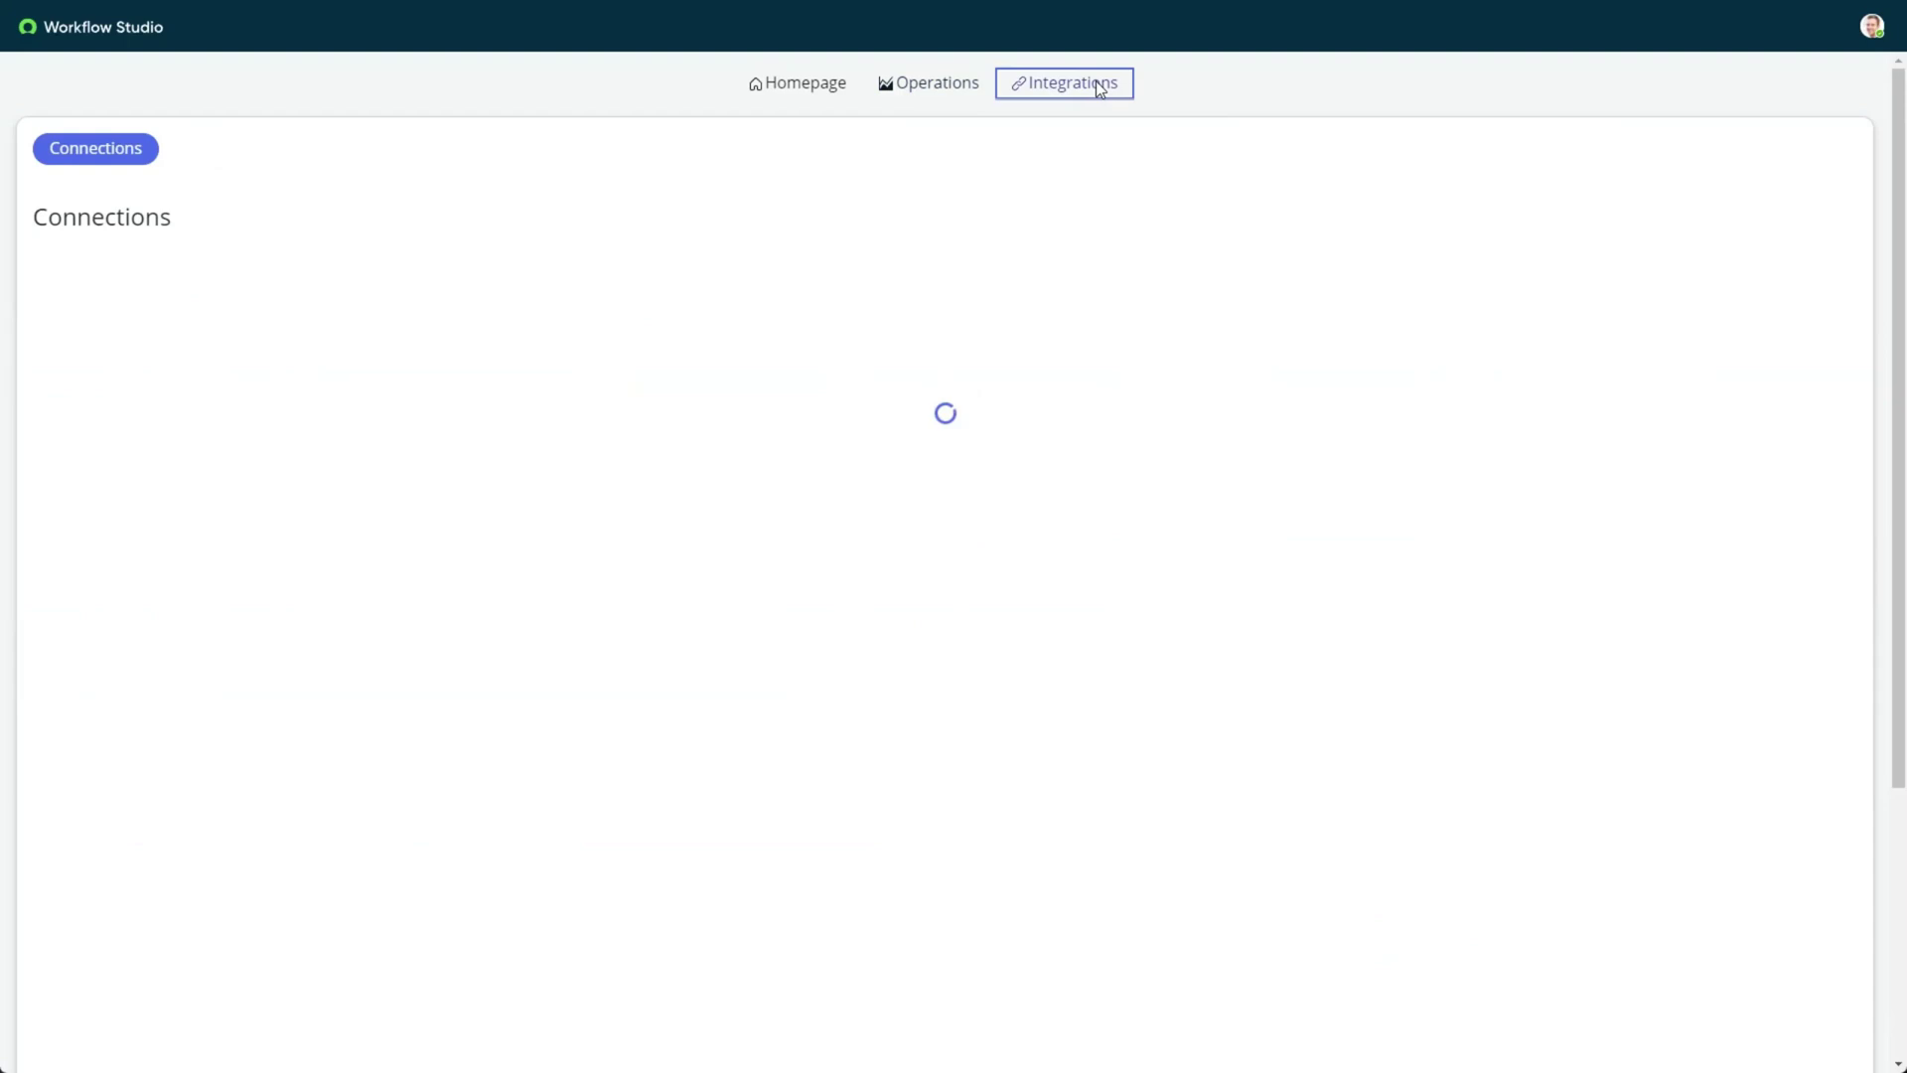
pyautogui.click(1075, 368)
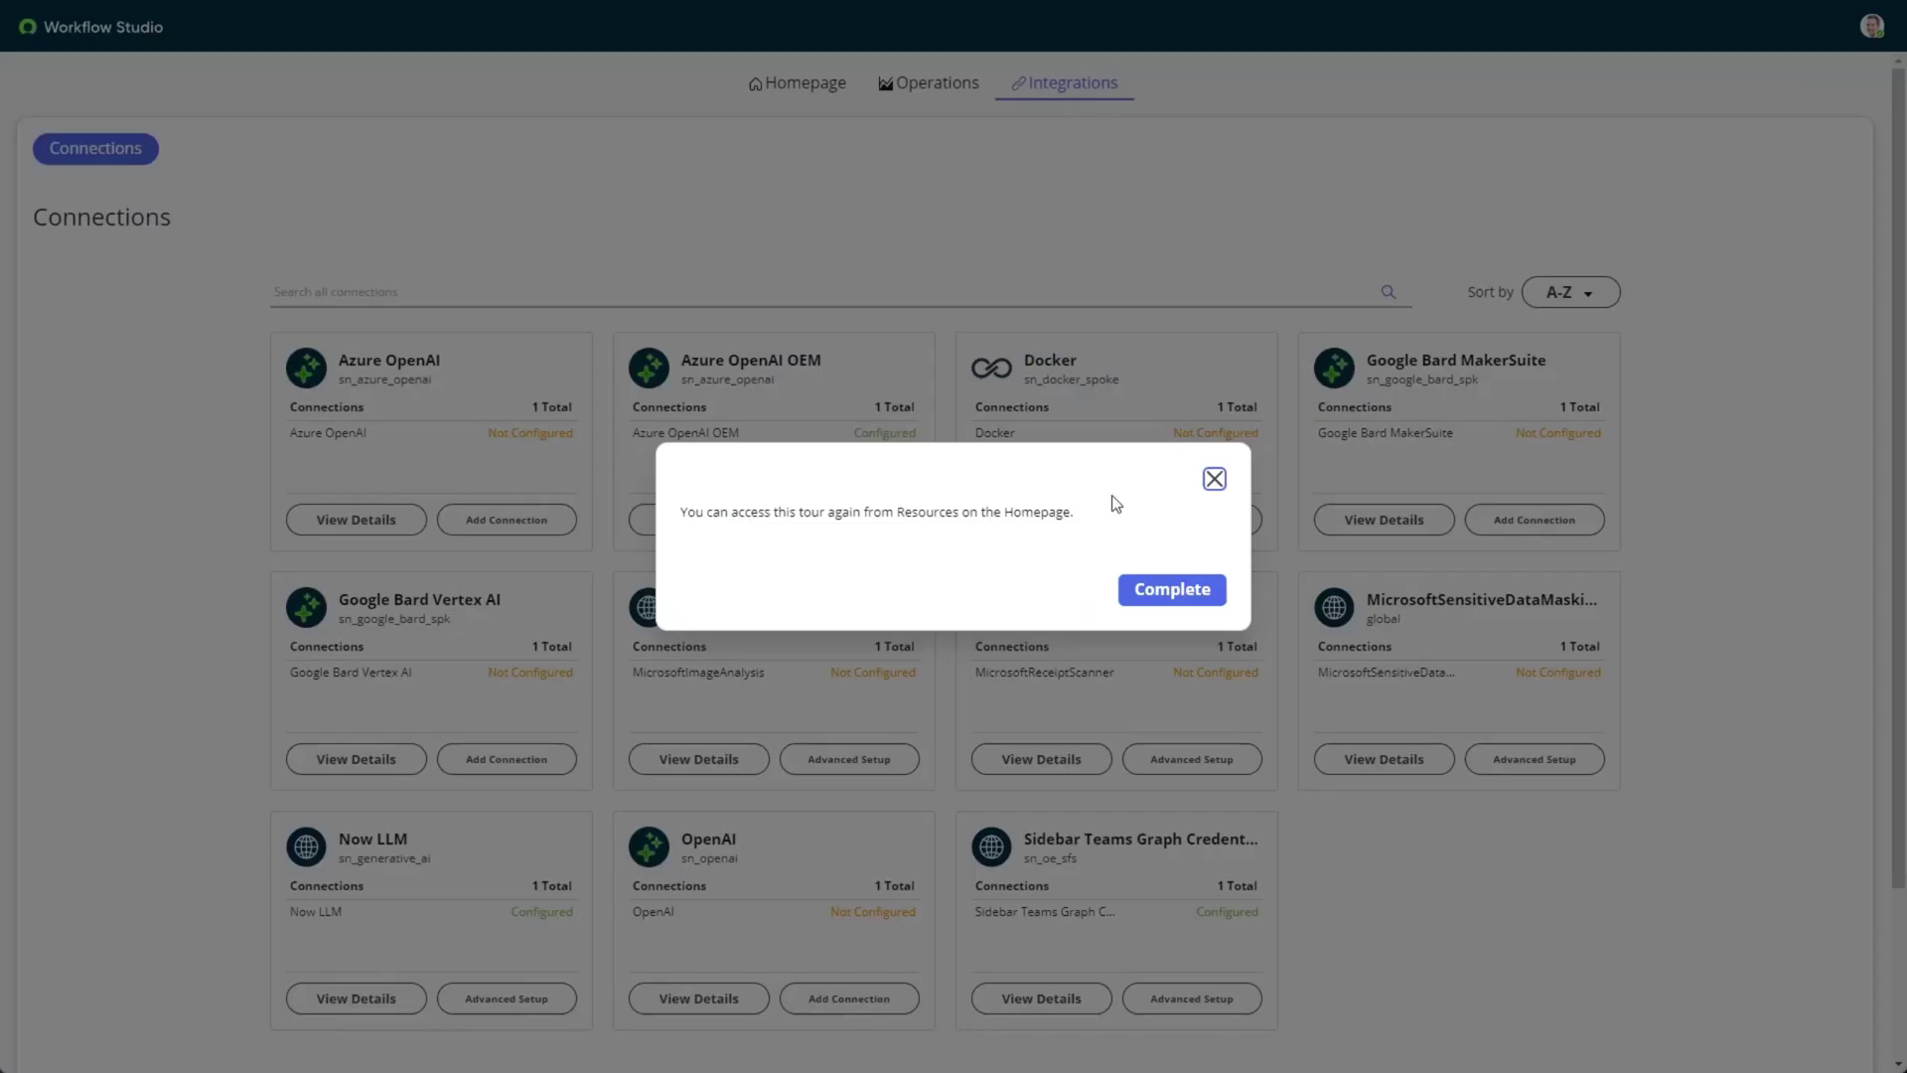
pyautogui.click(1158, 594)
# View the OpenAI connection details, return to the connection cards, then go to the homepage.
pyautogui.scroll(-1, 1158, 594)
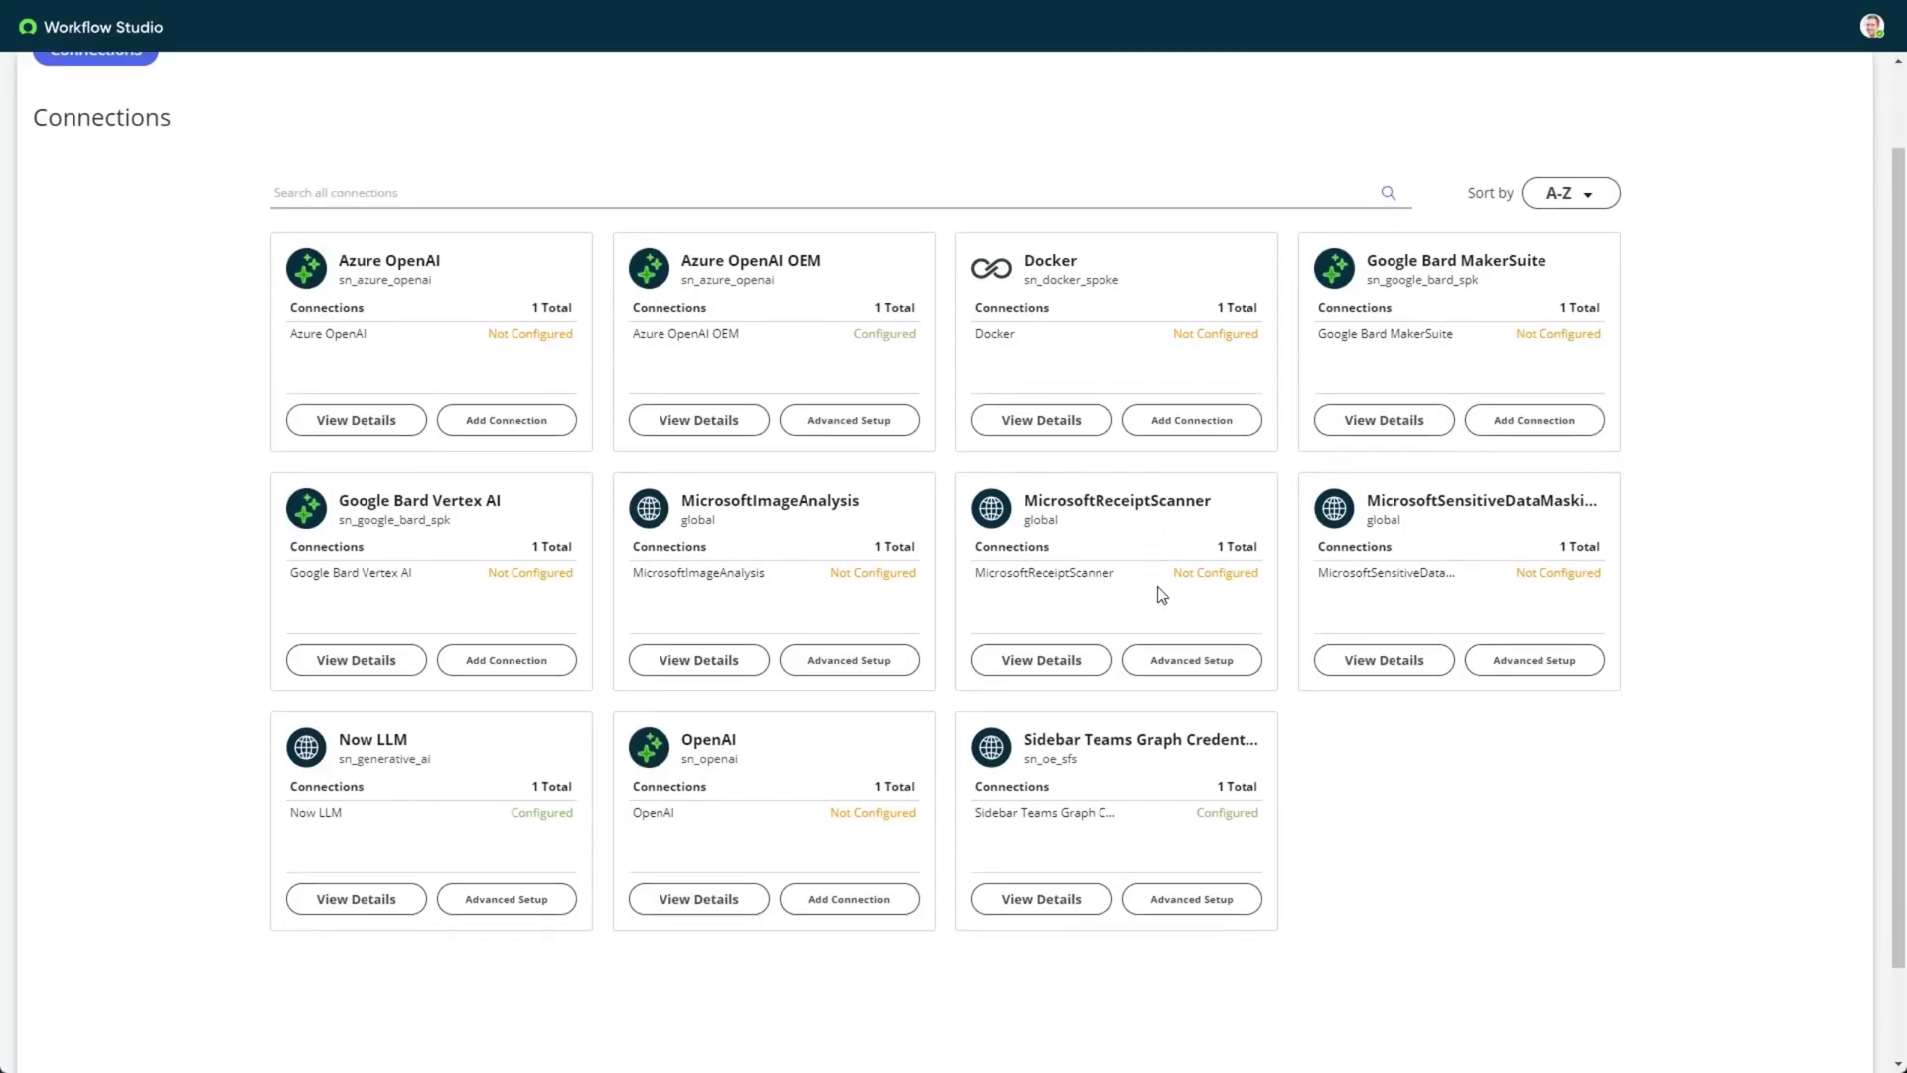
pyautogui.click(701, 747)
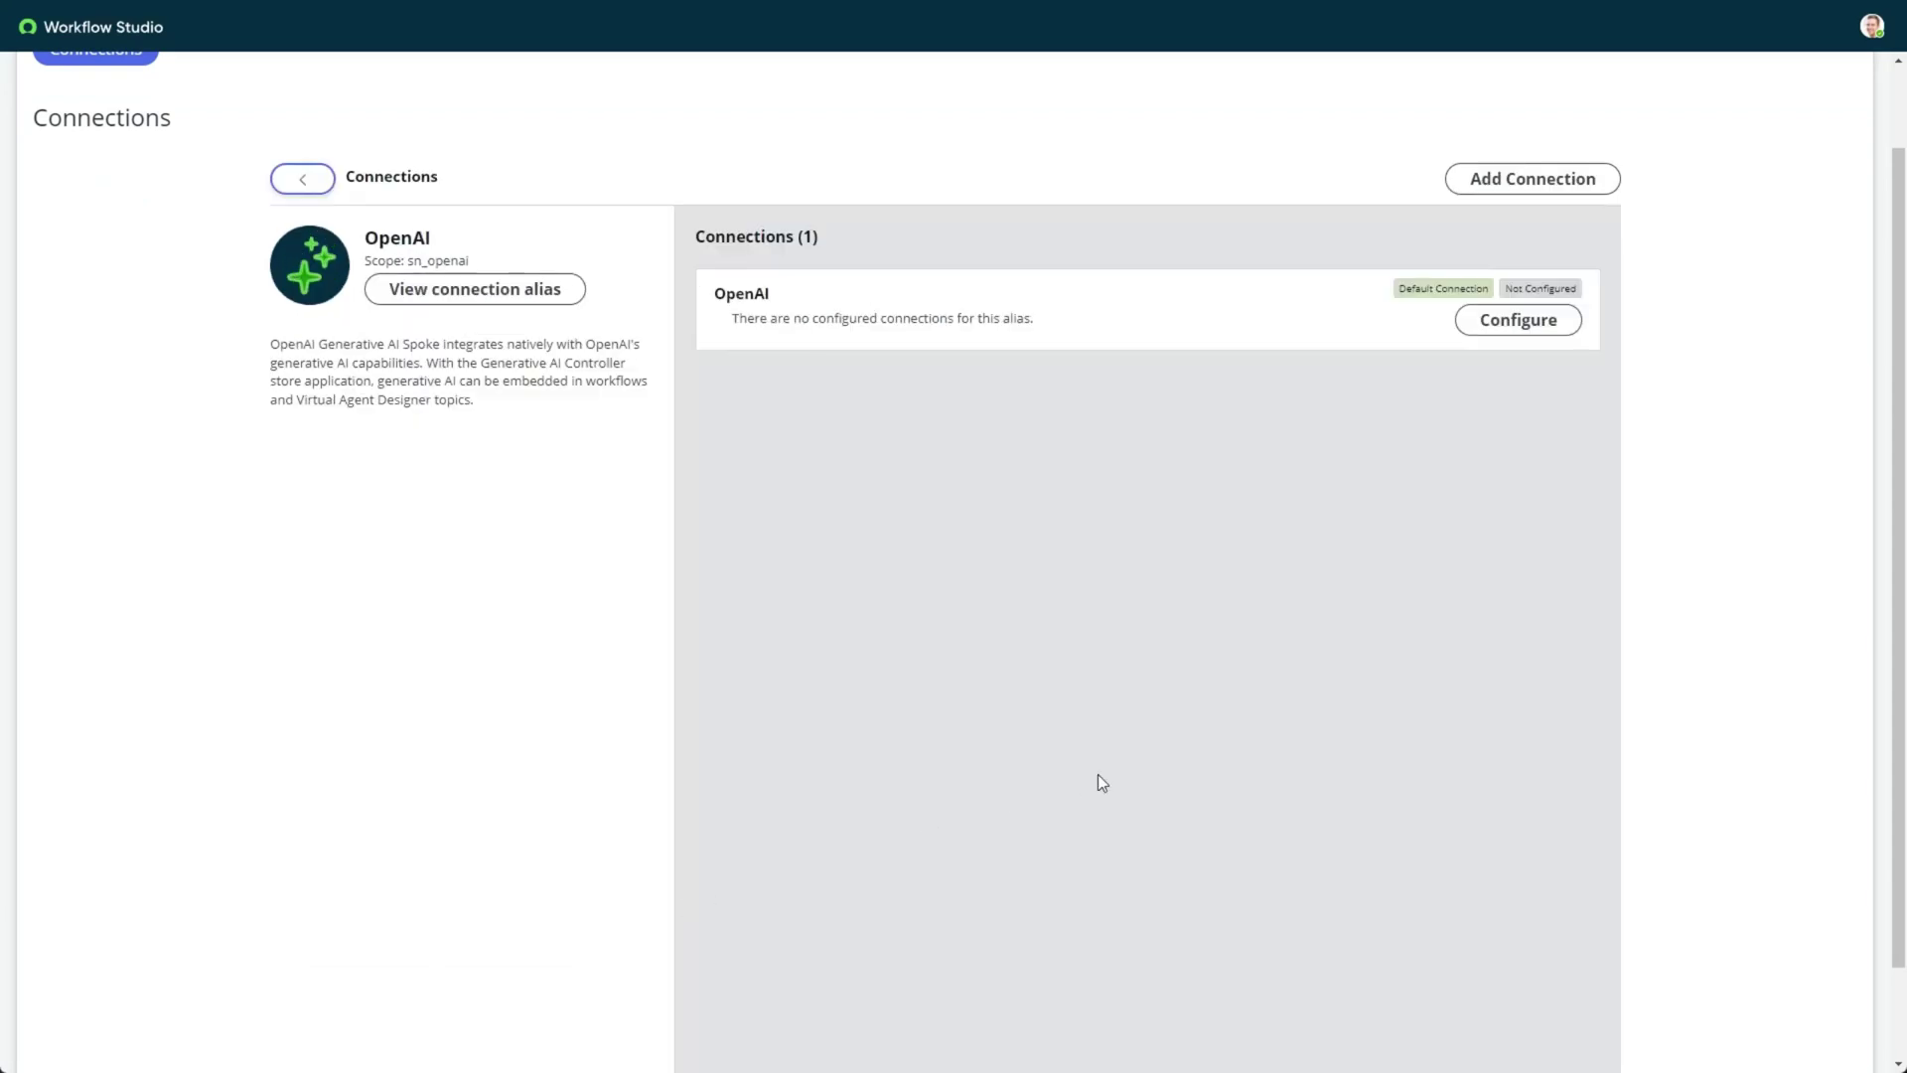
pyautogui.click(302, 179)
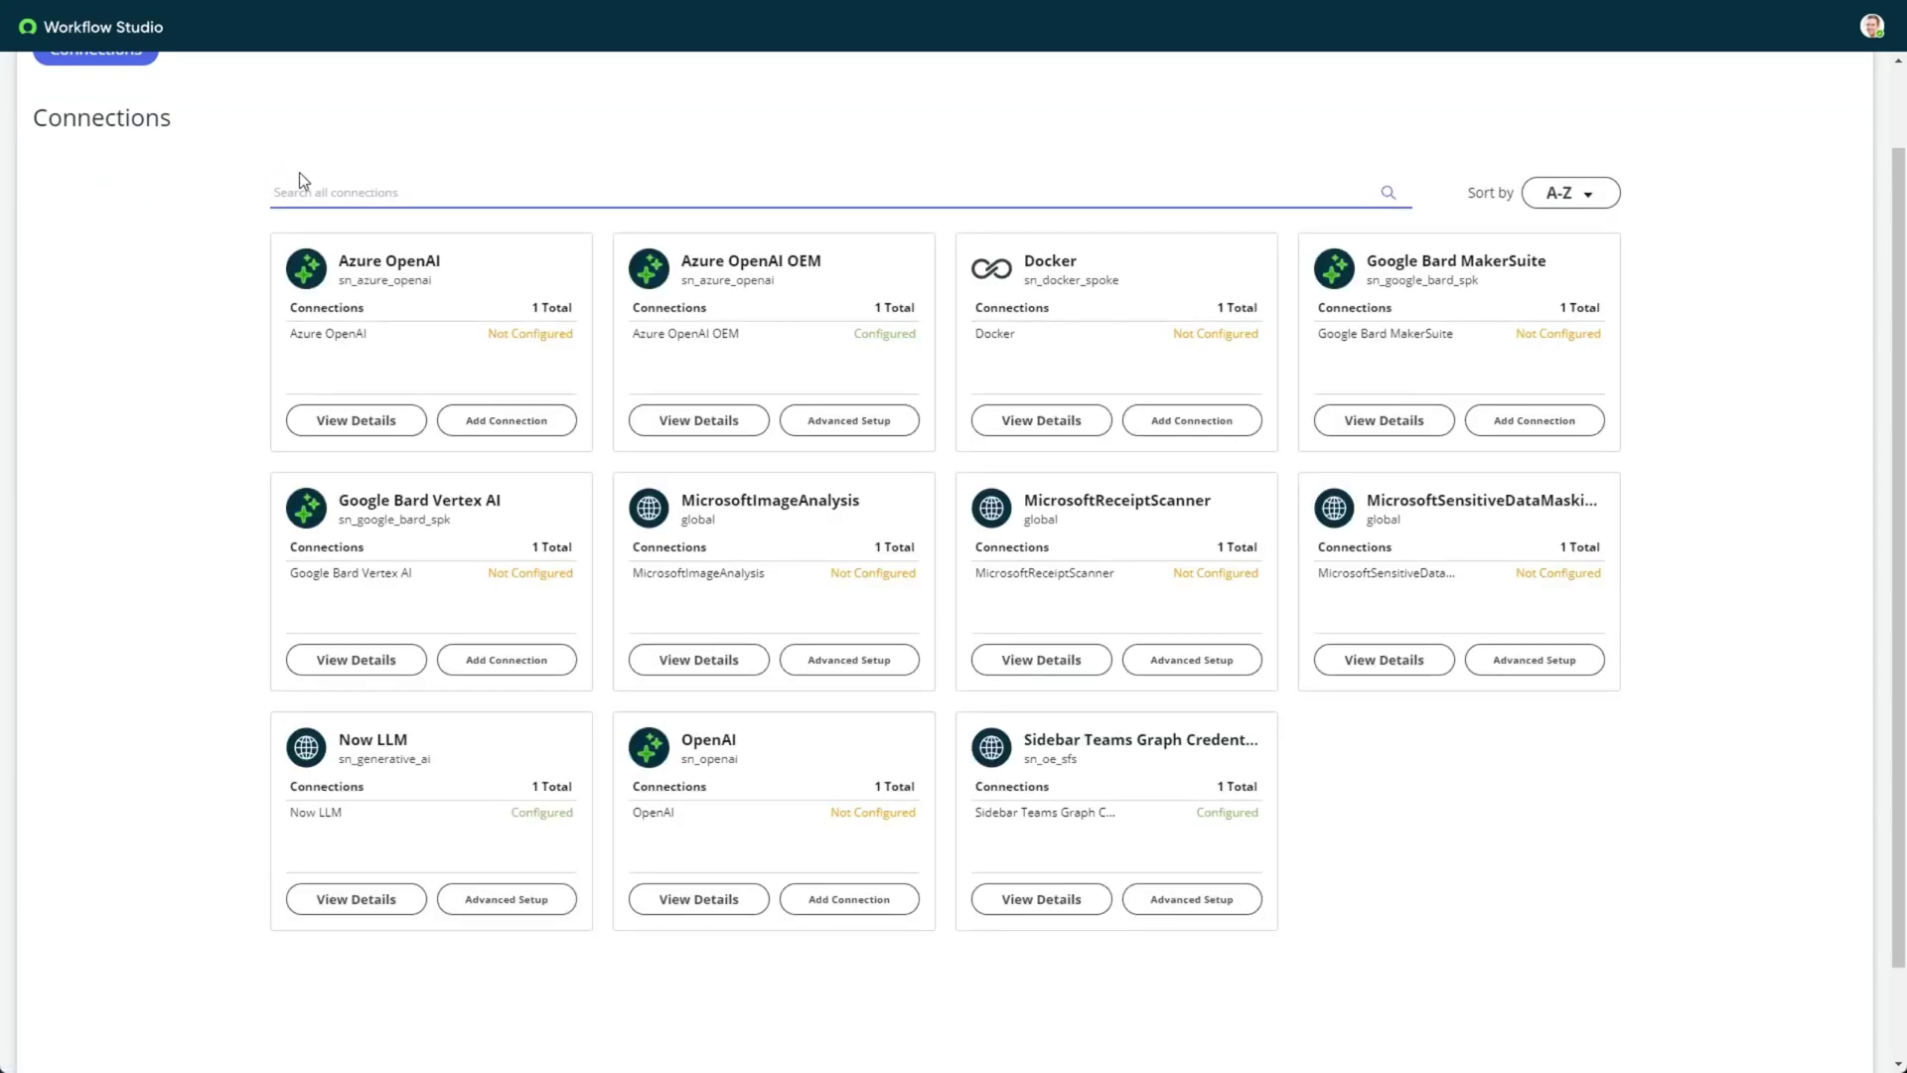
pyautogui.scroll(1, 141, 447)
pyautogui.click(798, 84)
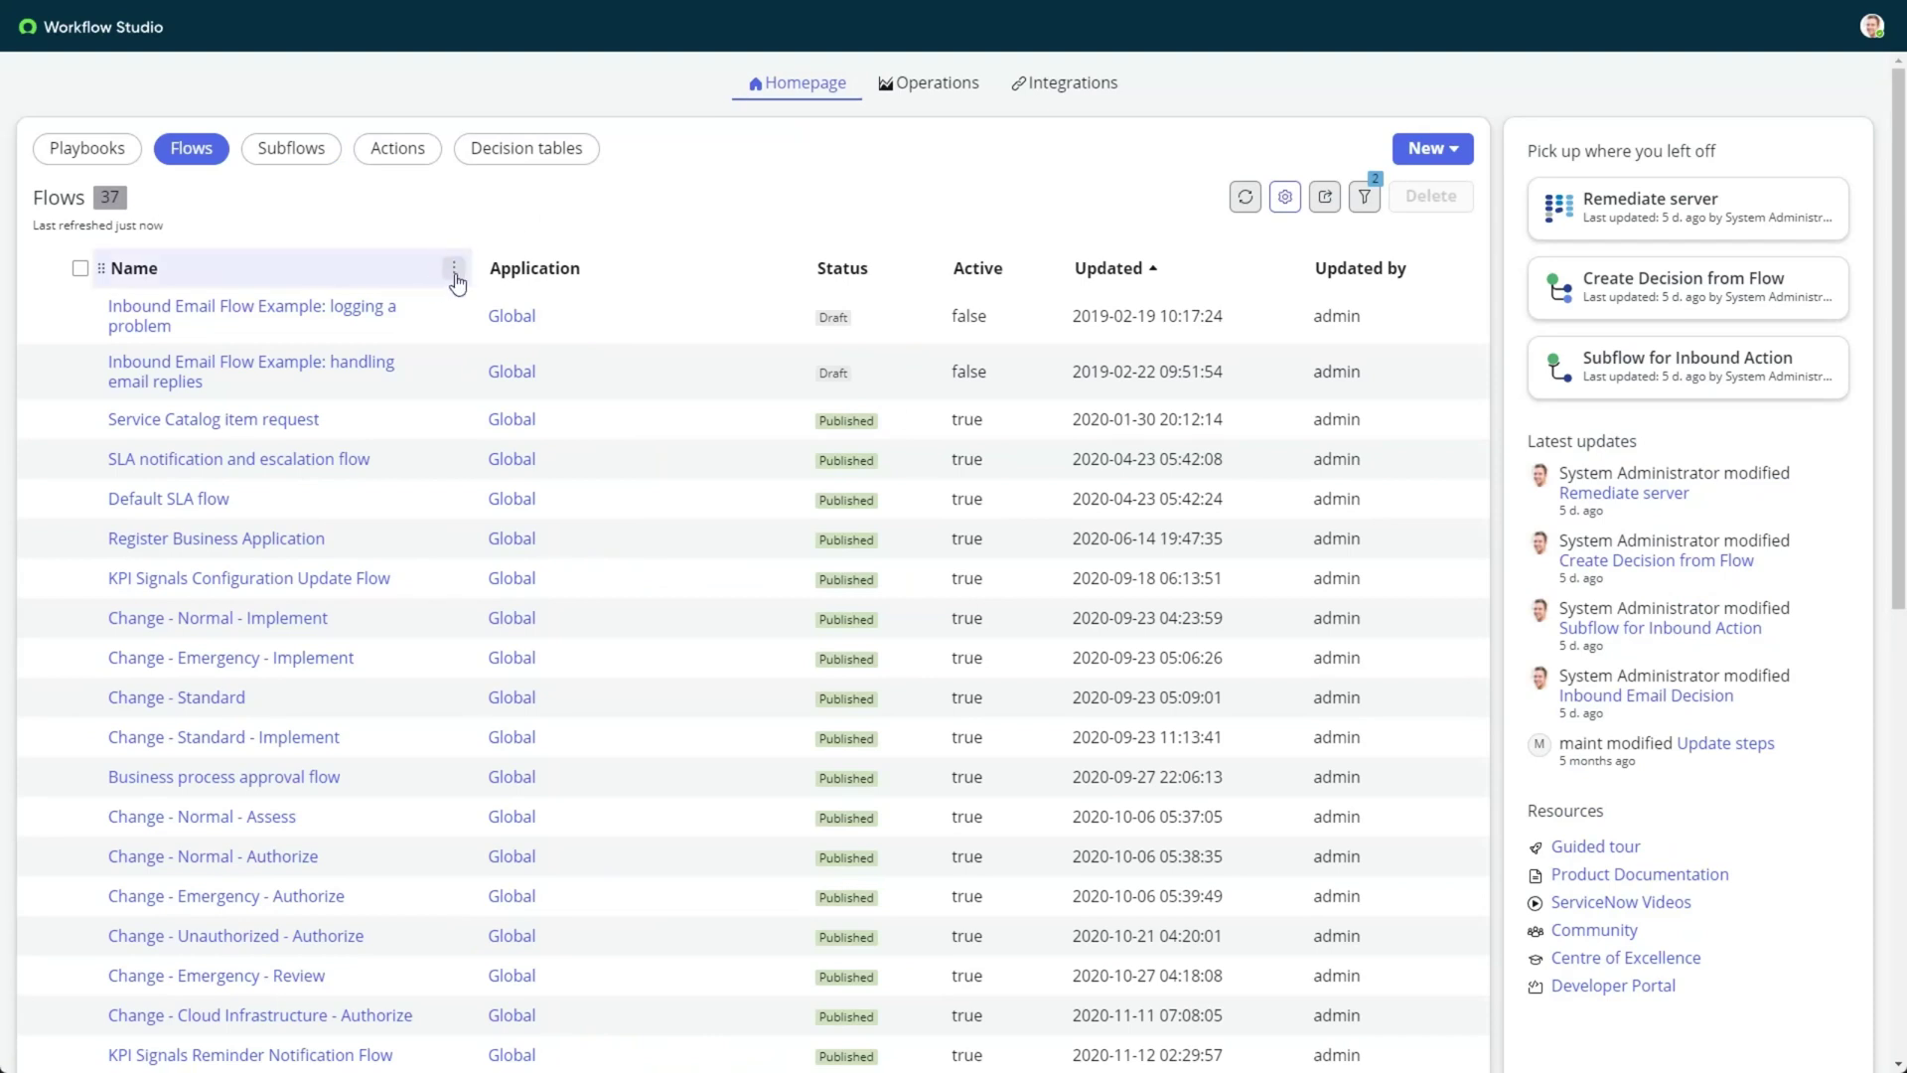
# Filter flows to names containing 'Change' and updated by system, leaving Change - Unauthorized - Review.
pyautogui.click(453, 267)
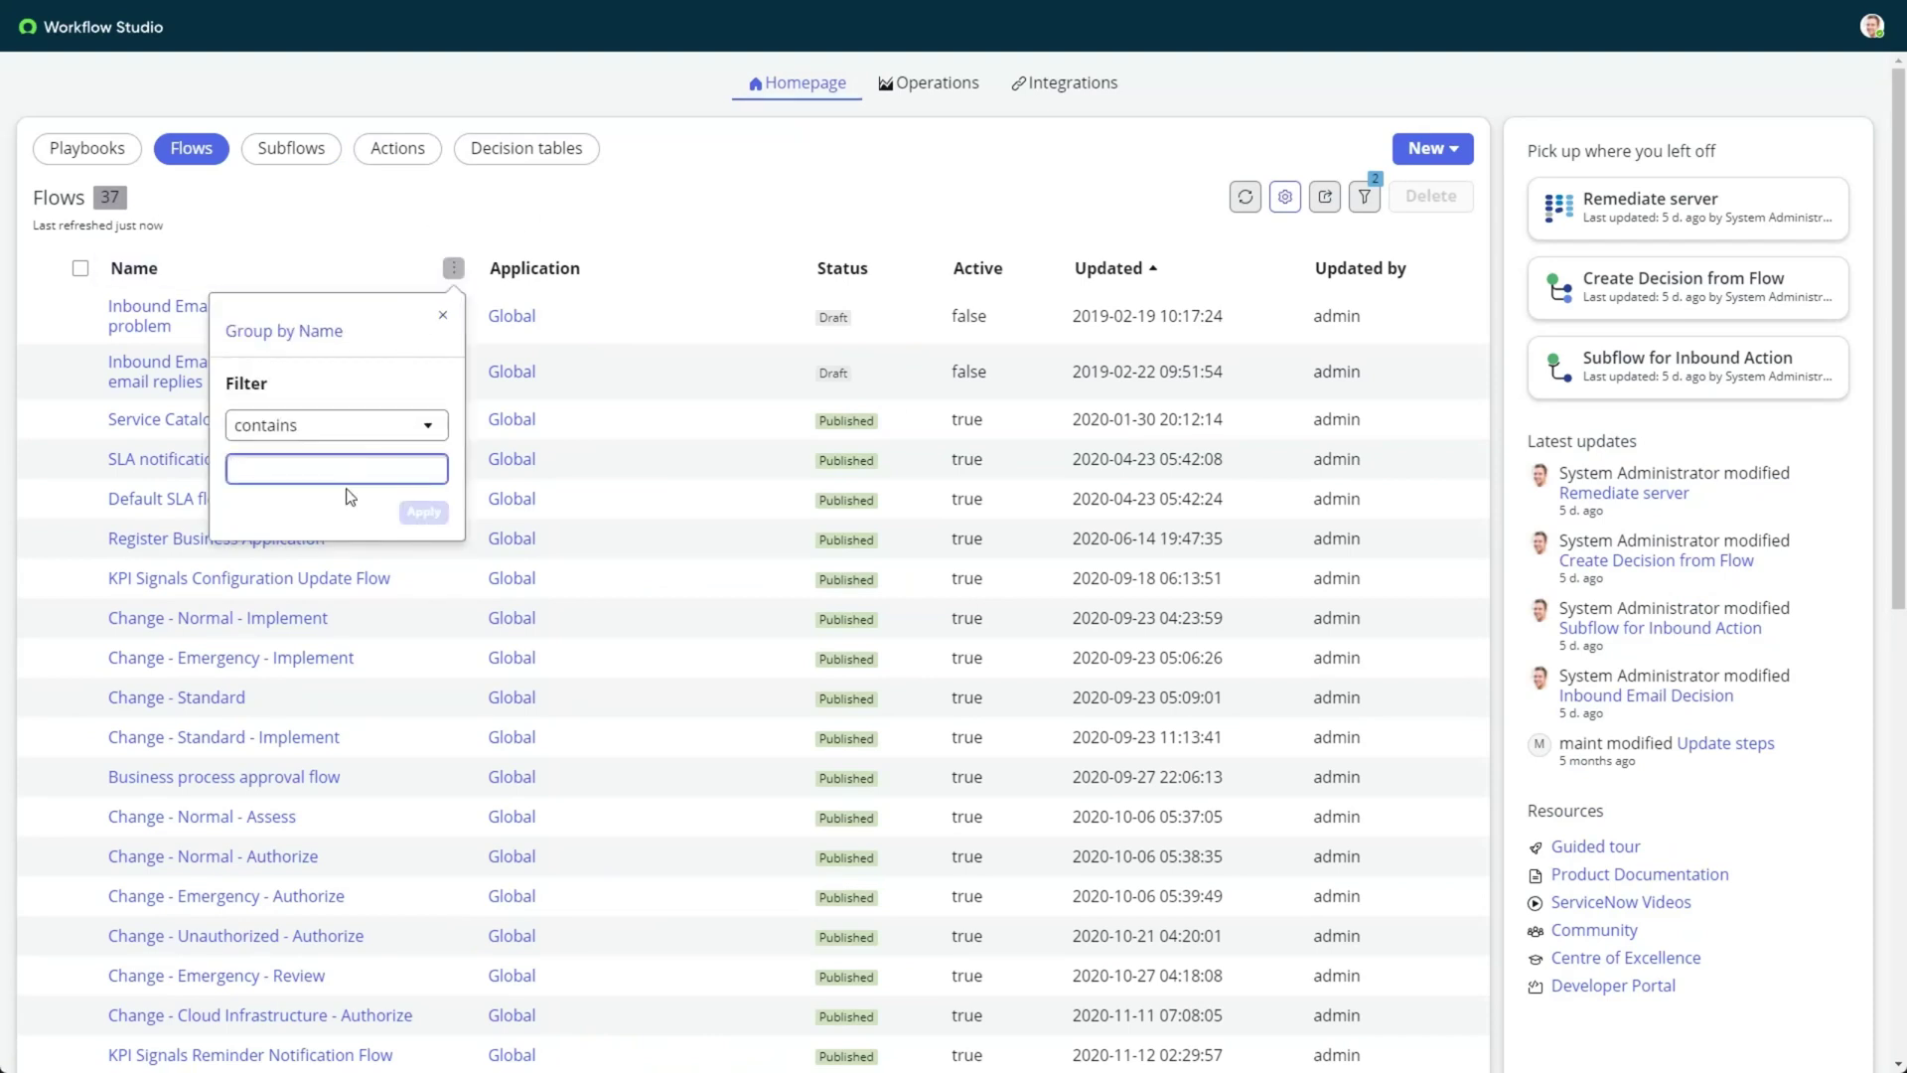
pyautogui.write('Change')
pyautogui.click(423, 513)
pyautogui.click(423, 512)
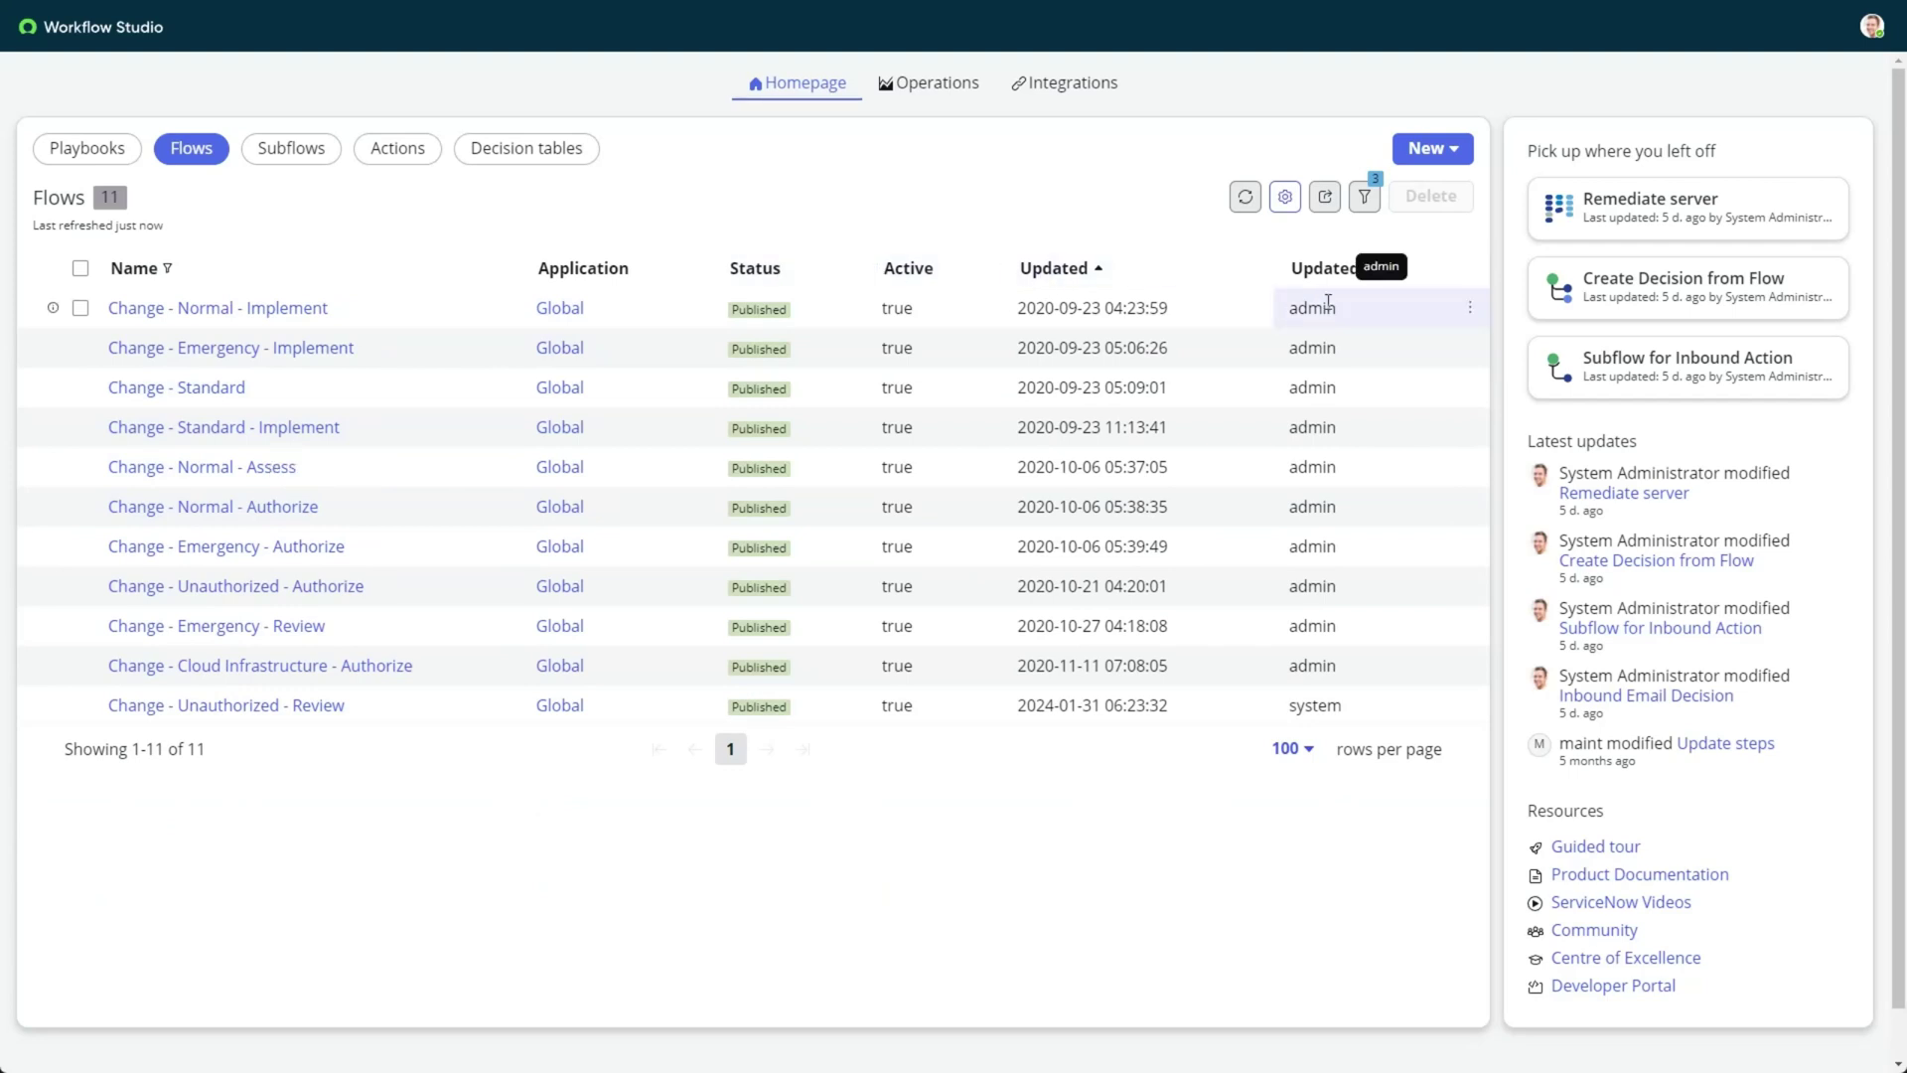
pyautogui.click(1471, 708)
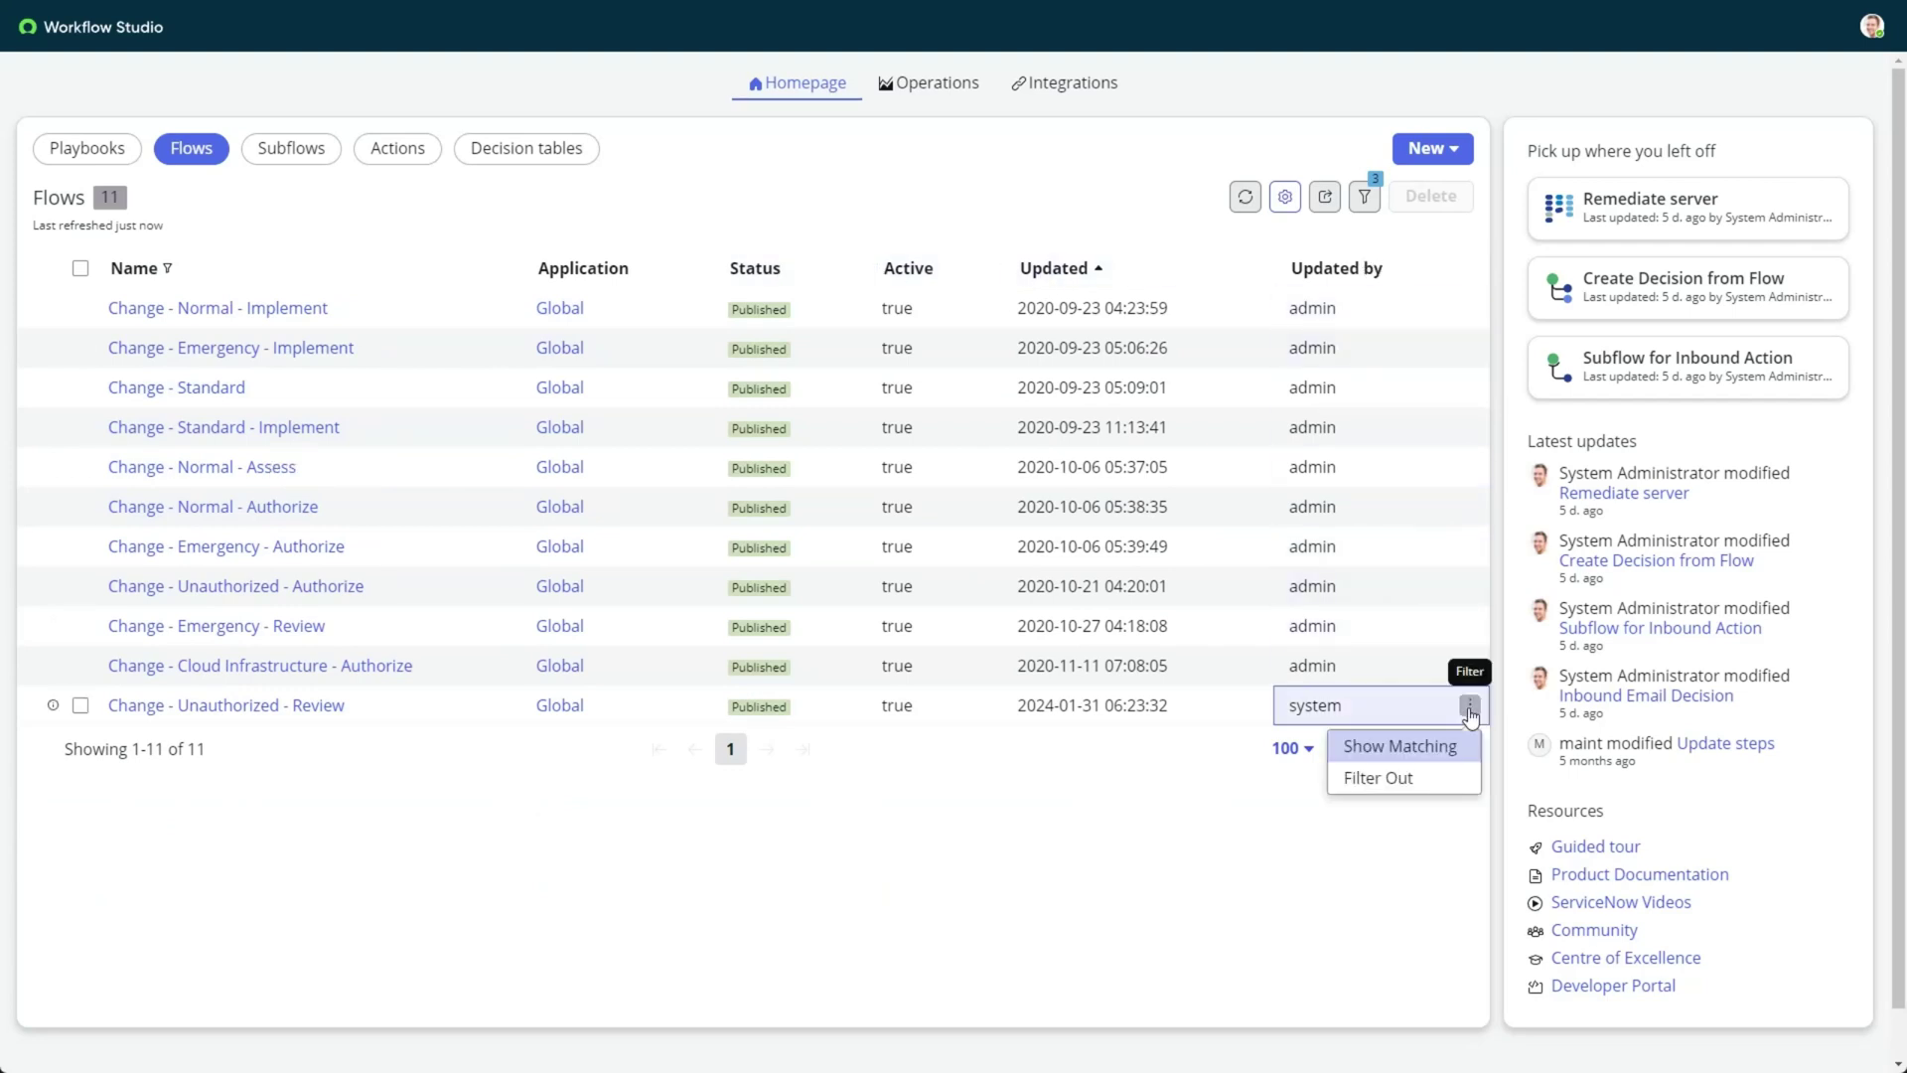
pyautogui.click(1405, 757)
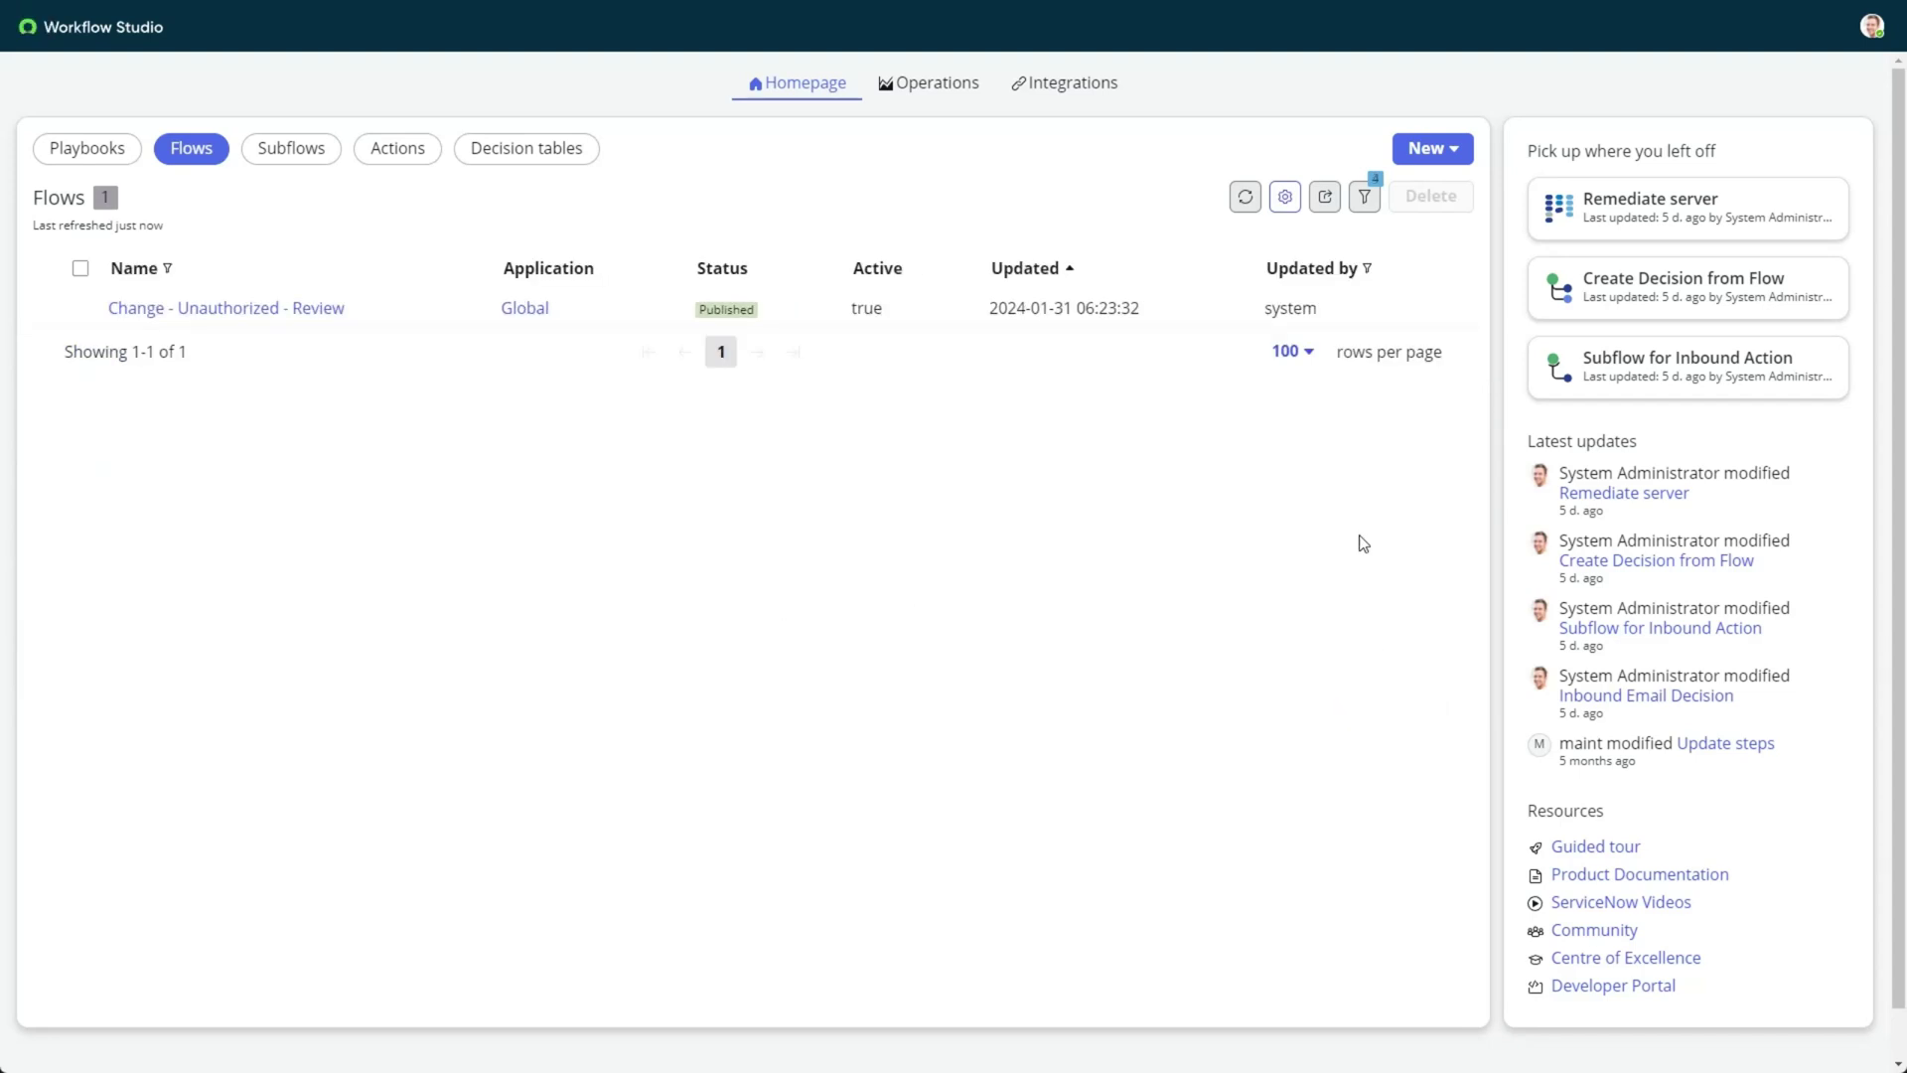
# Remove the Updated by = system and Name contains Change filter conditions.
pyautogui.click(1365, 197)
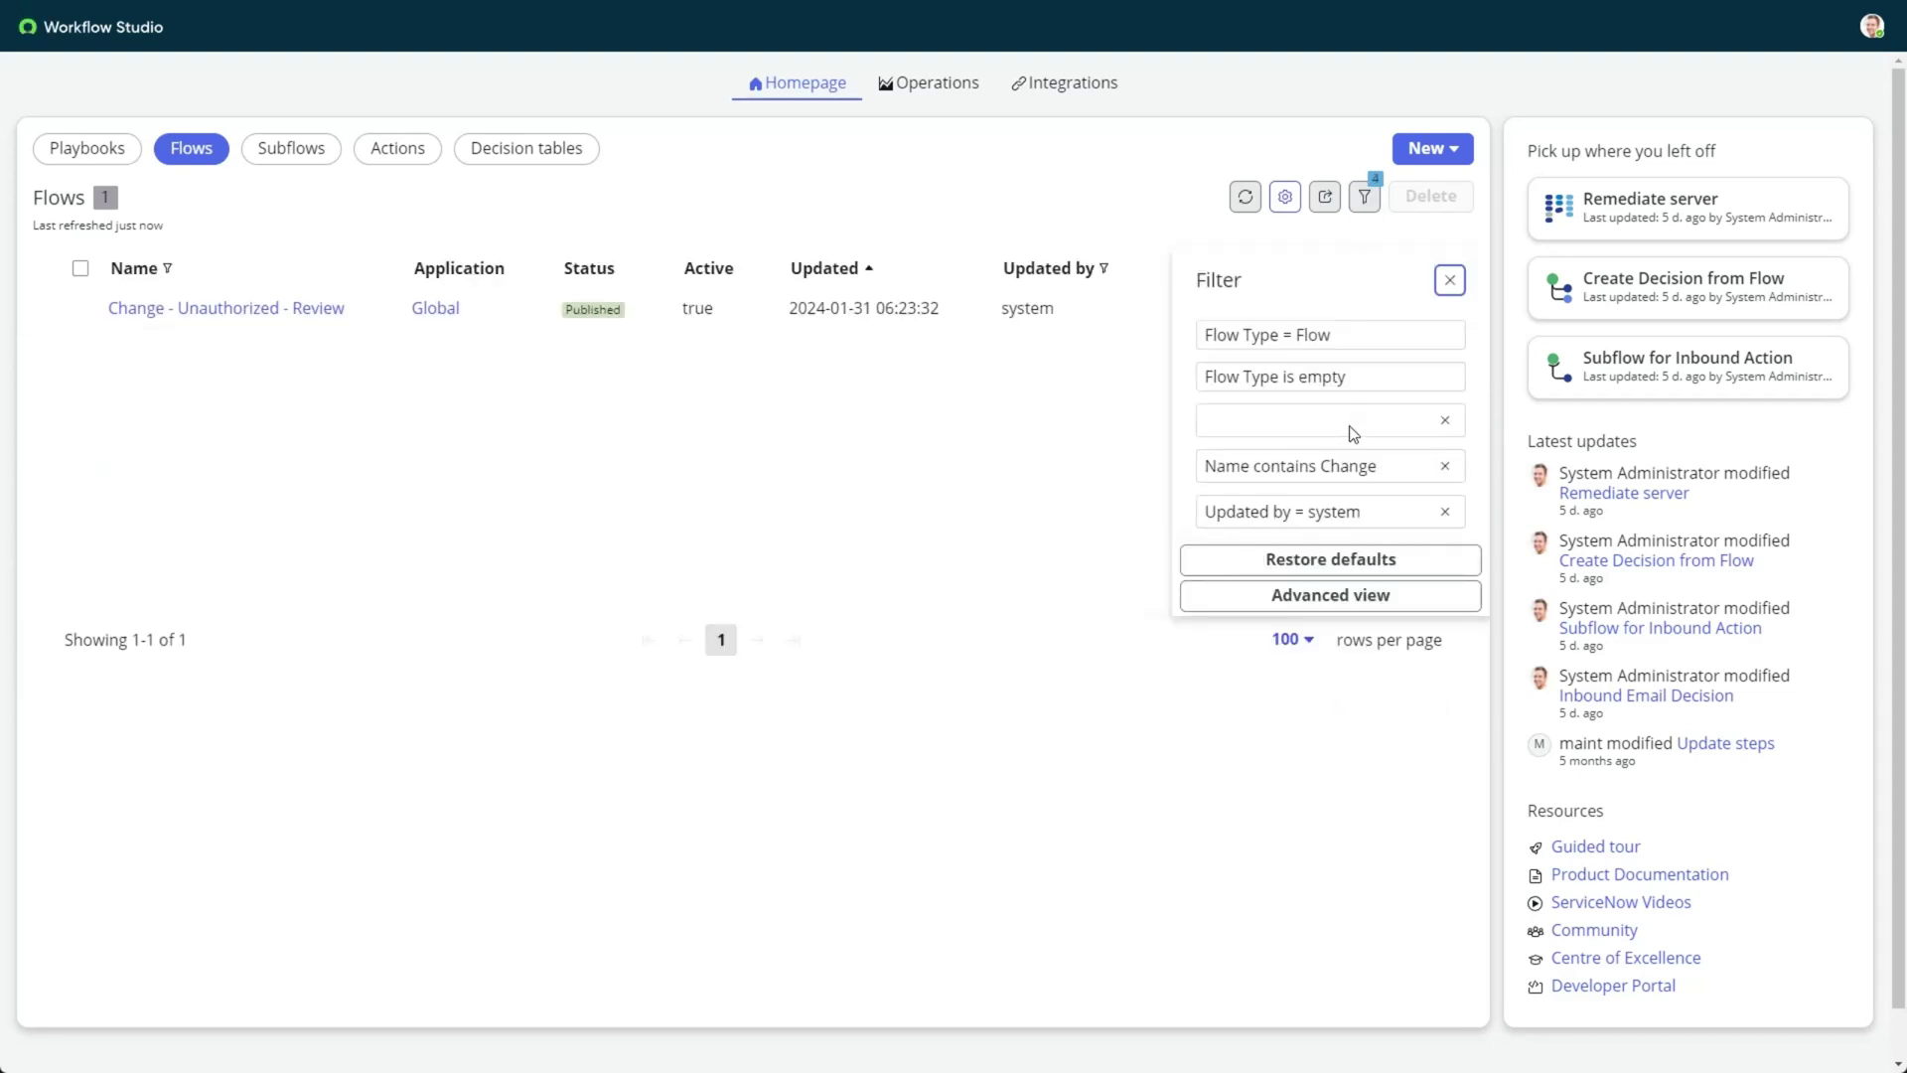
pyautogui.click(1445, 511)
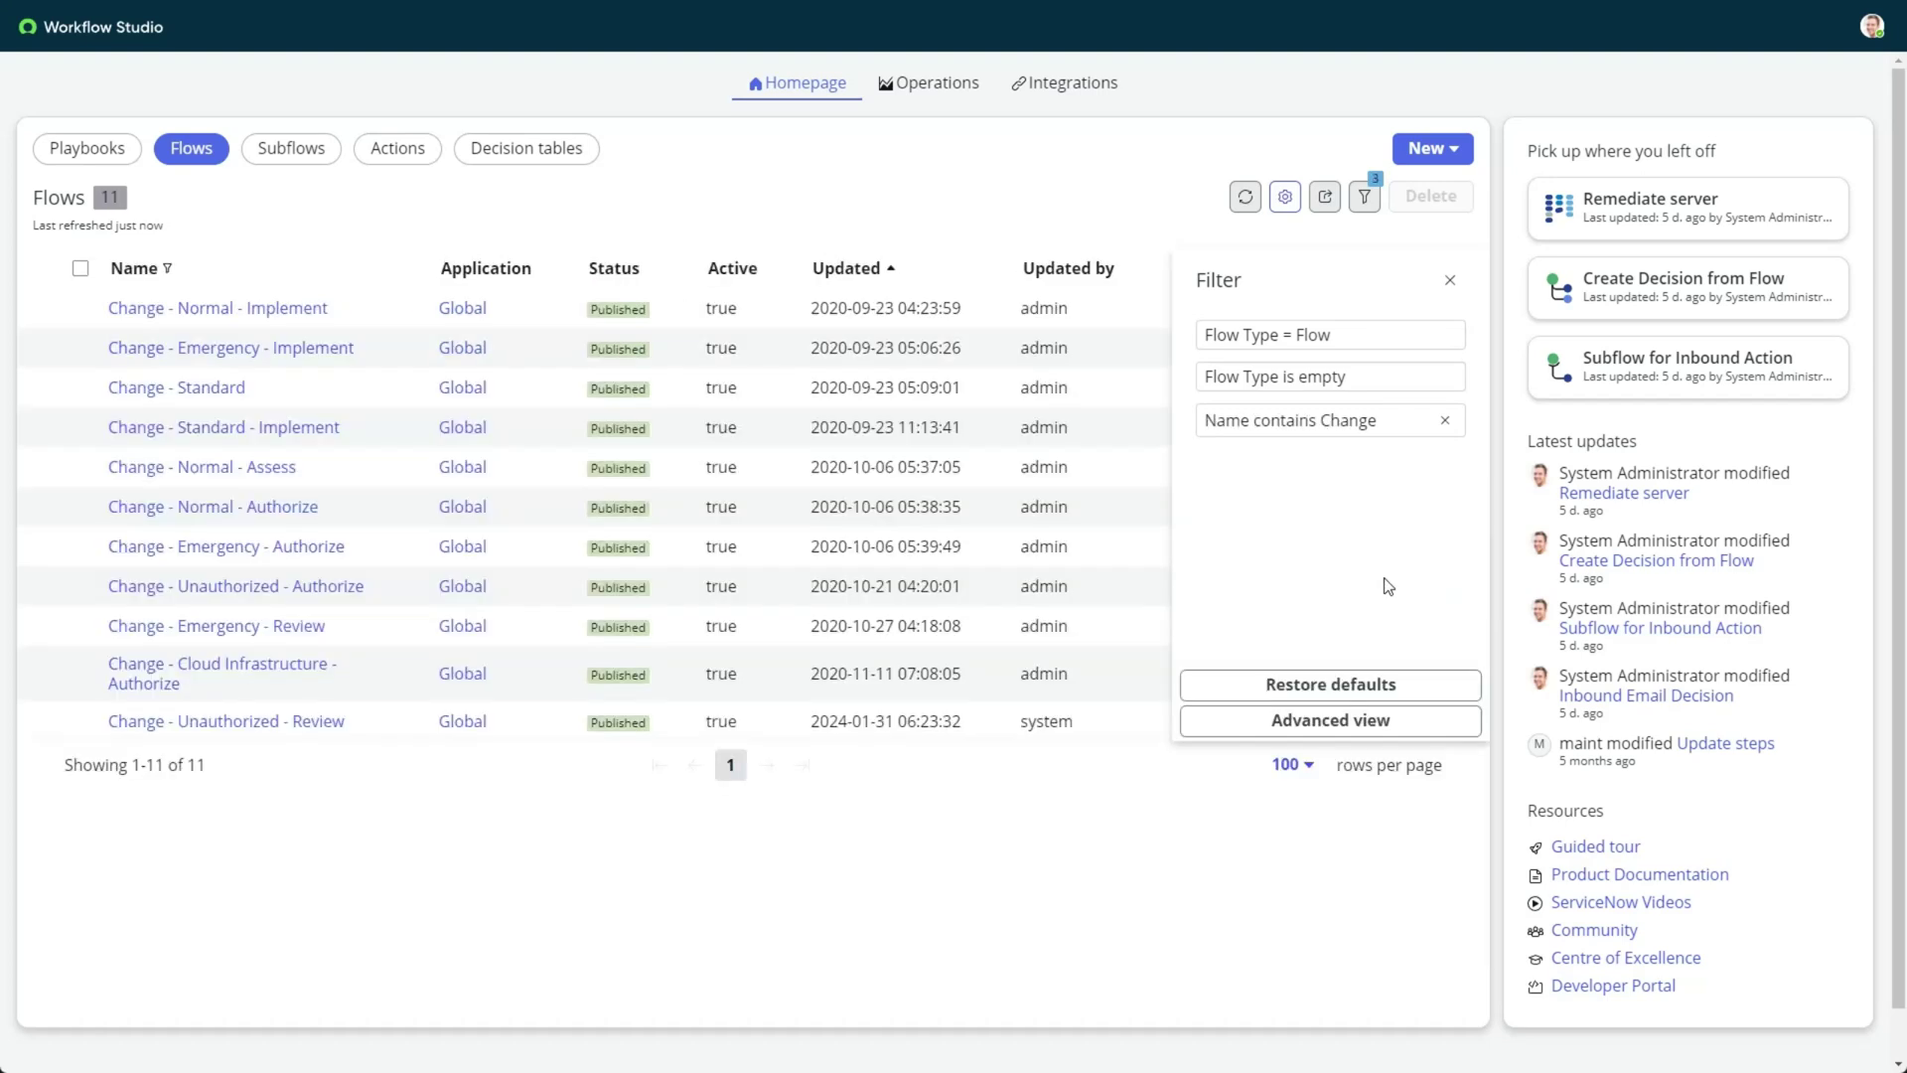
pyautogui.click(1444, 421)
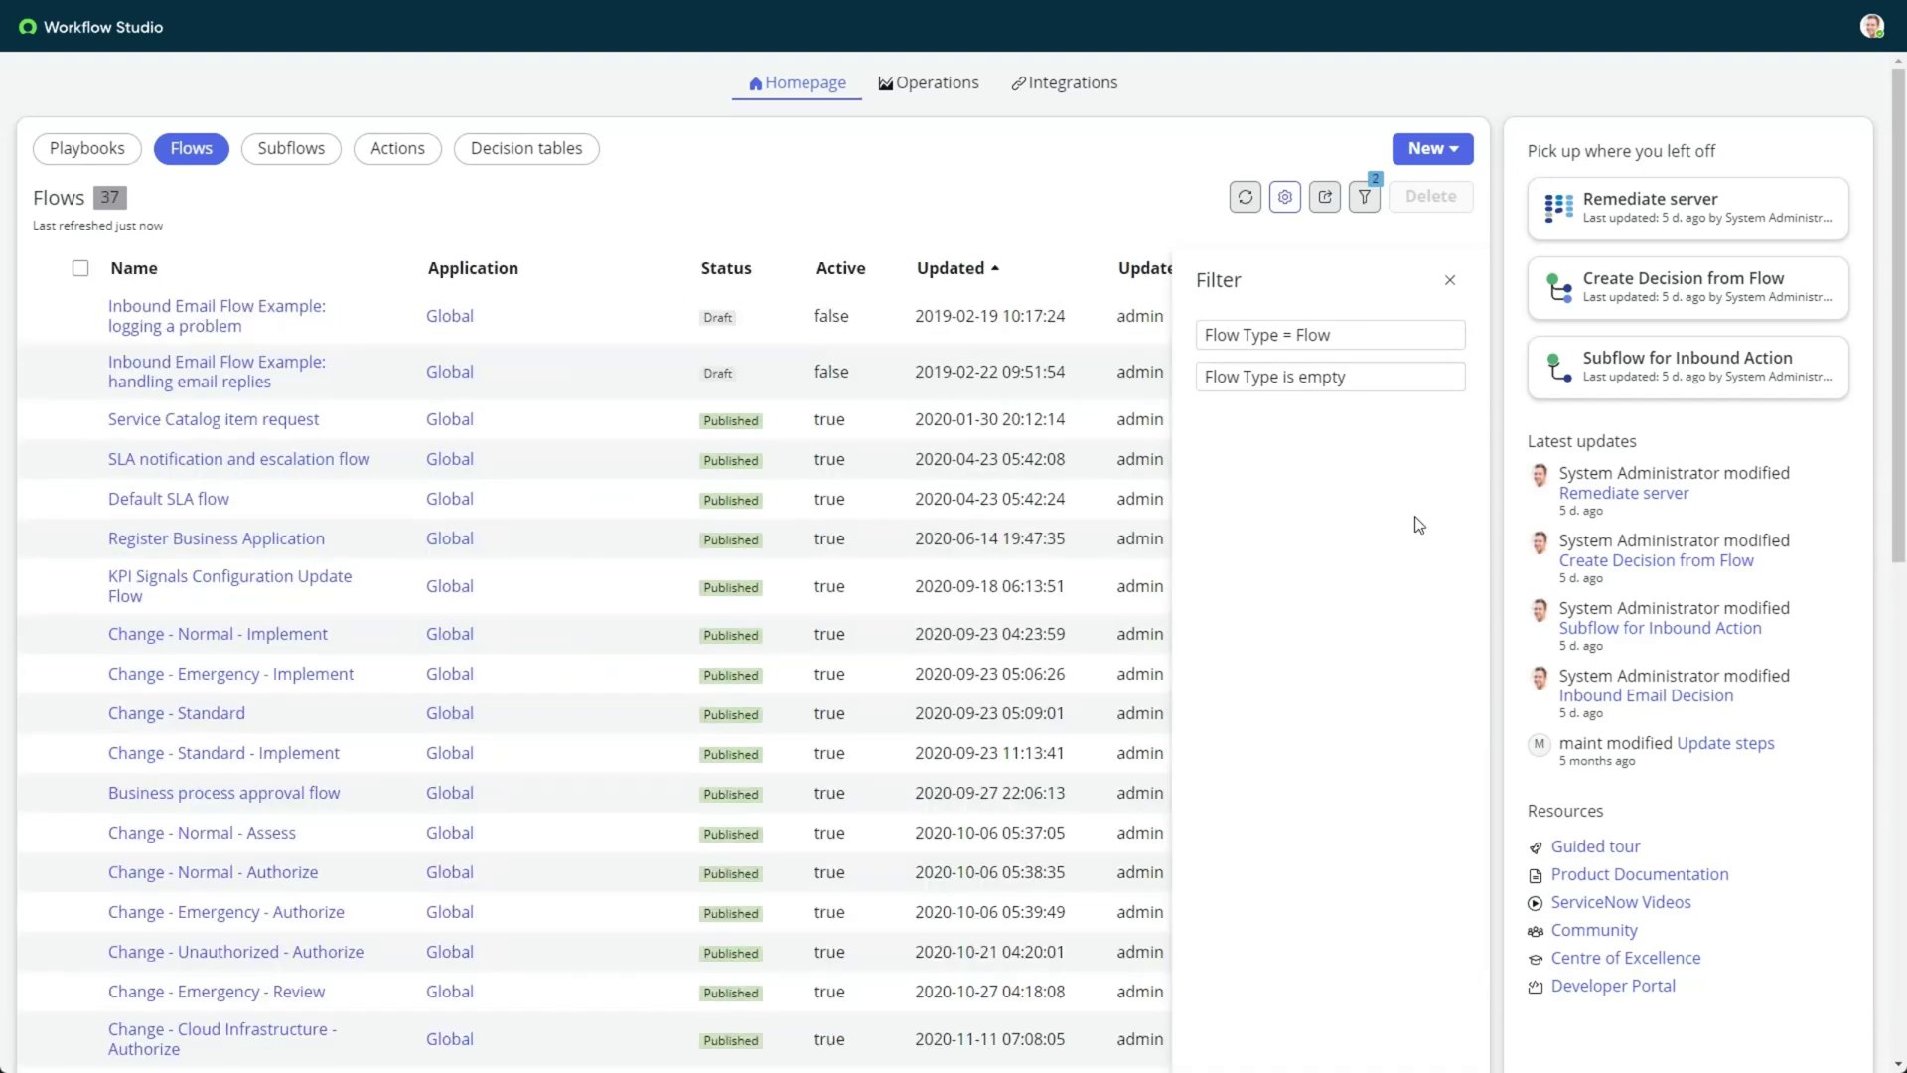
# Apply an advanced filter where Application is Global.
pyautogui.scroll(-5, 1419, 524)
pyautogui.scroll(-4, 1419, 525)
pyautogui.click(1356, 974)
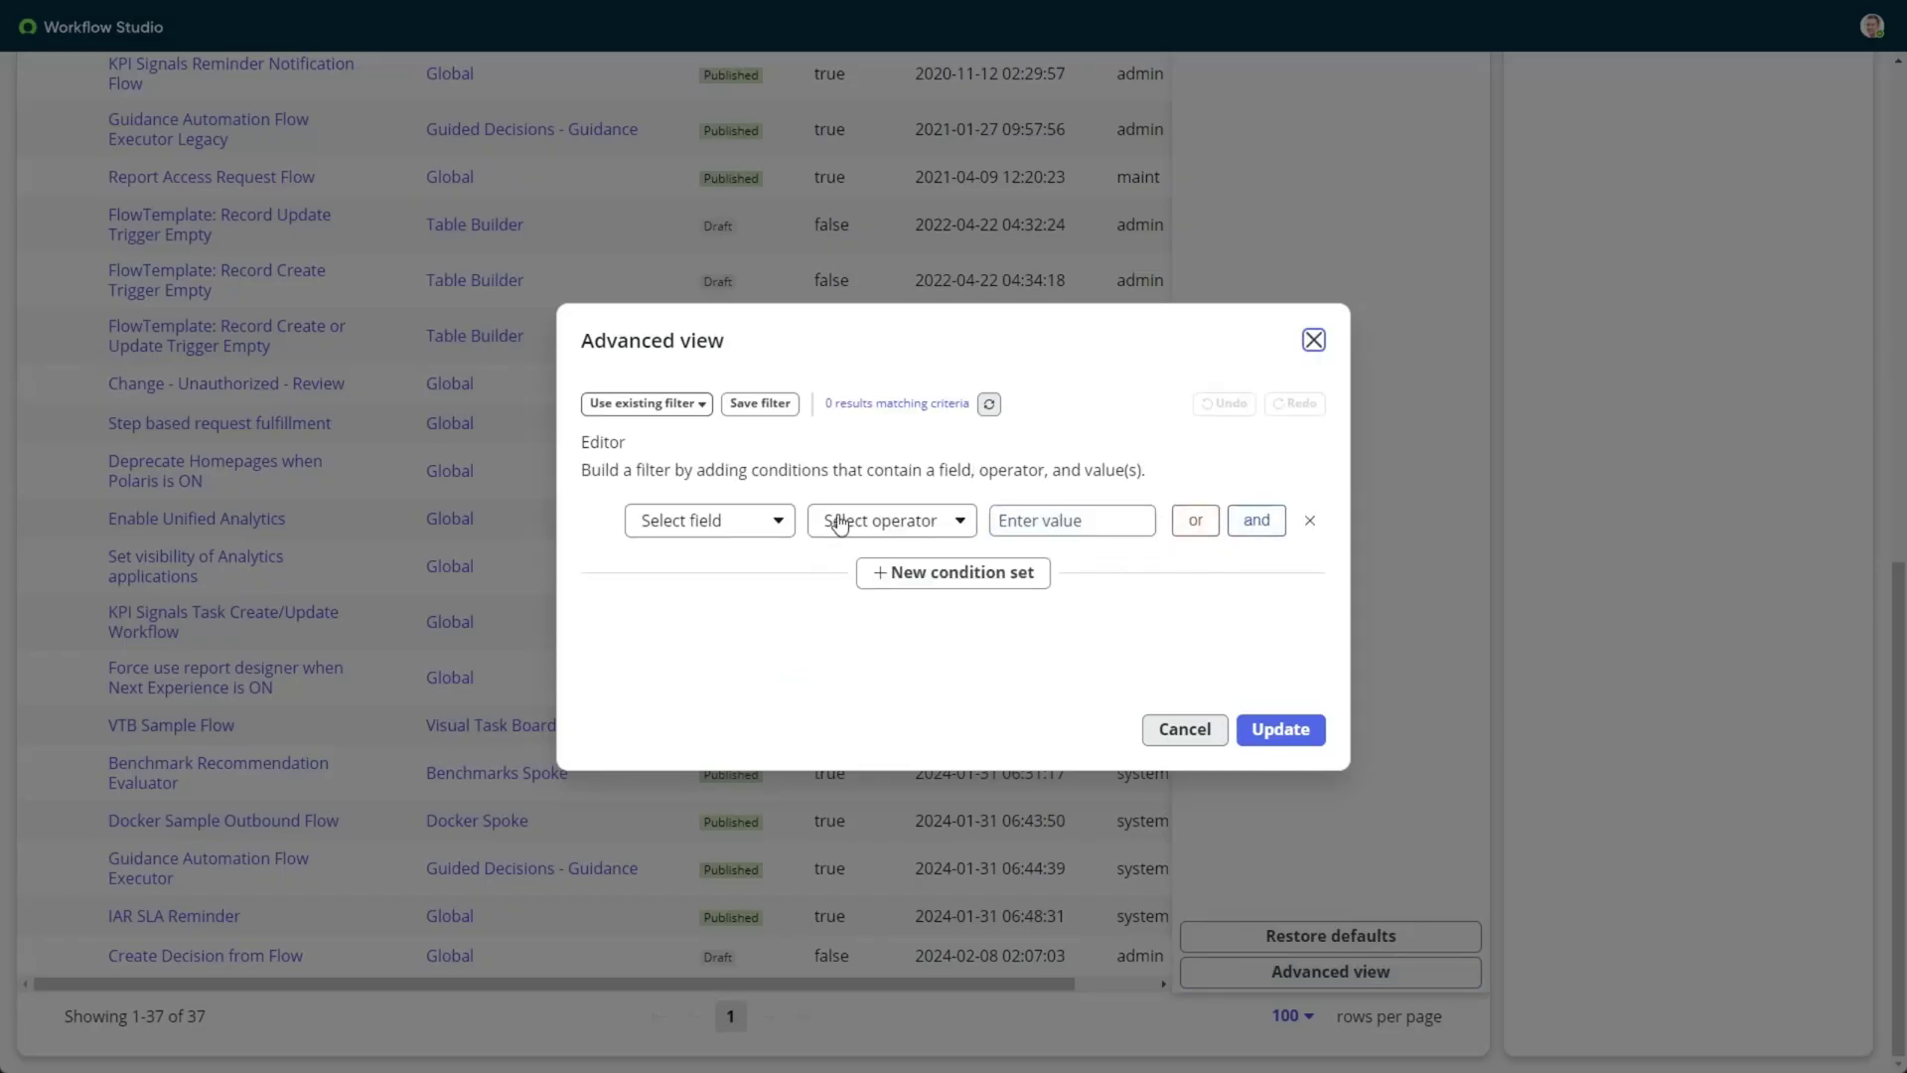
pyautogui.click(683, 522)
pyautogui.scroll(-2, 724, 596)
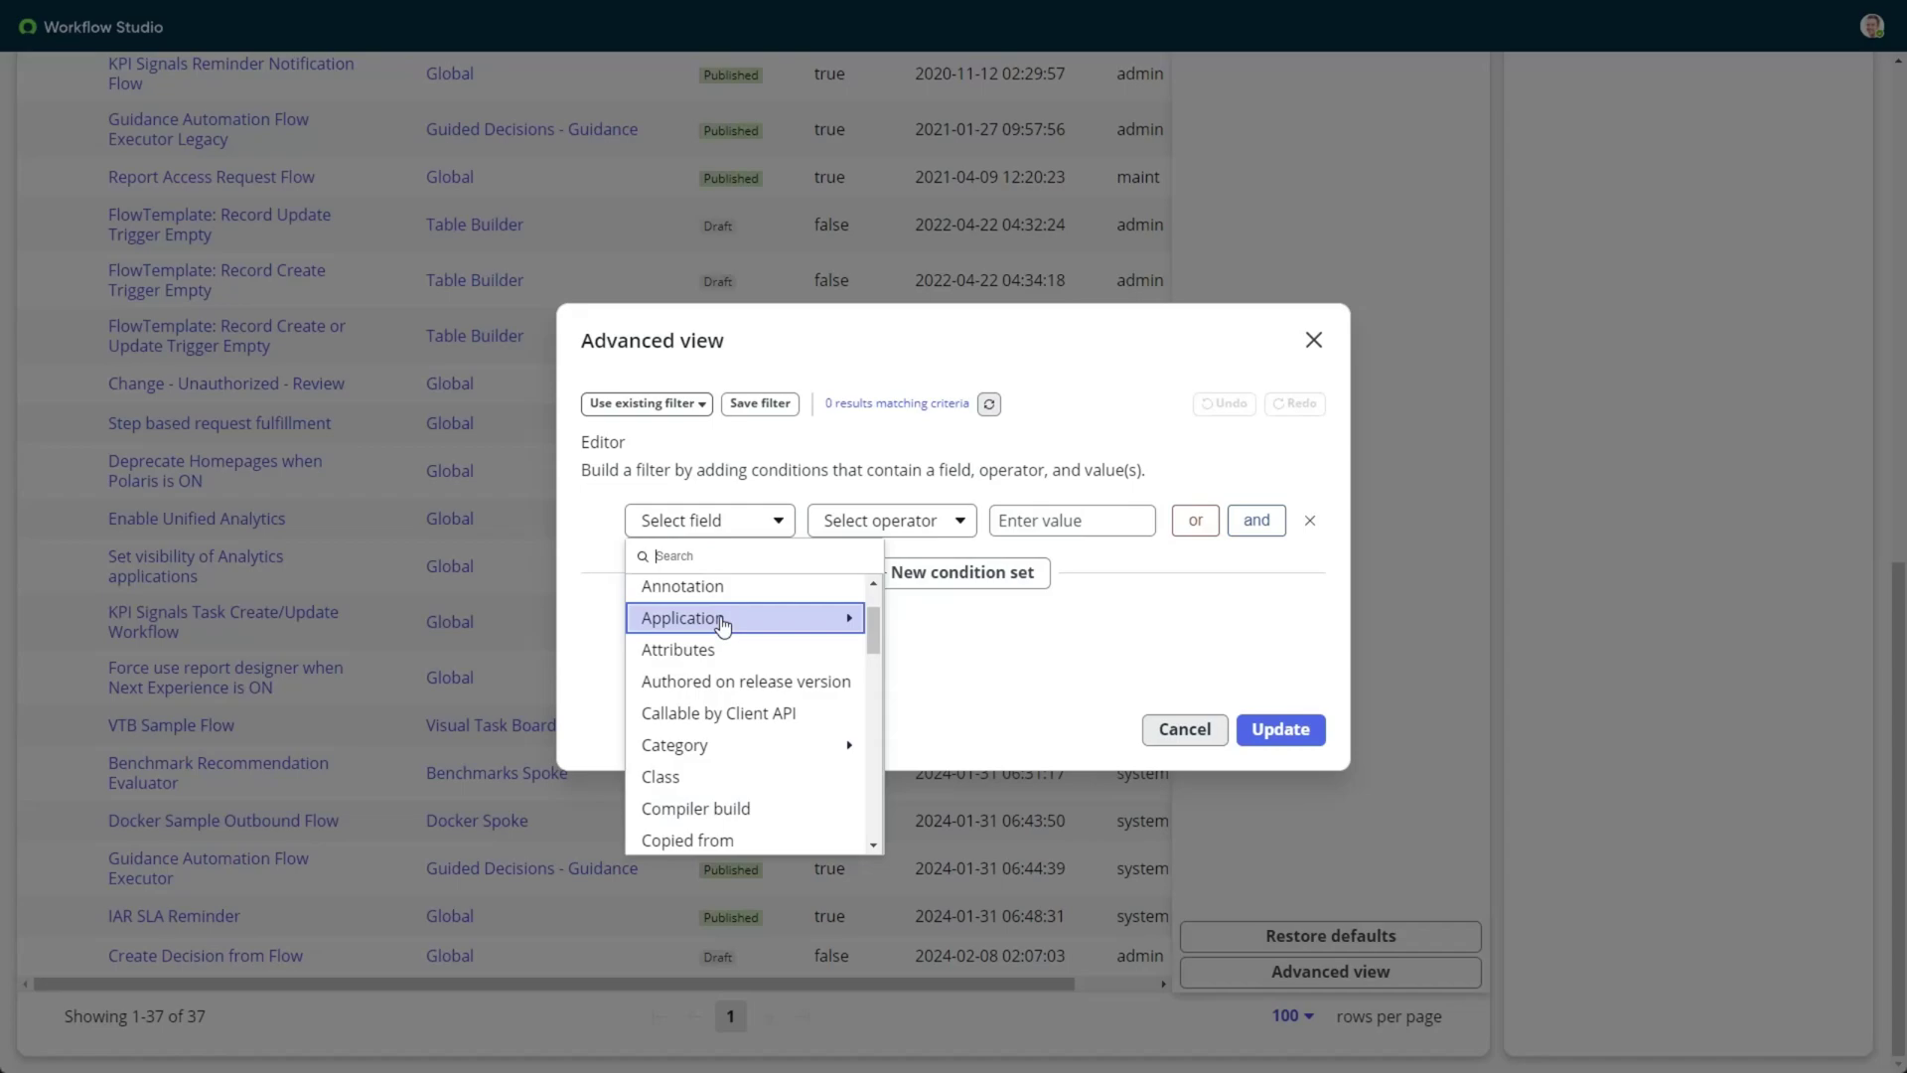
pyautogui.click(724, 617)
pyautogui.write('global')
pyautogui.click(1086, 584)
pyautogui.click(1265, 732)
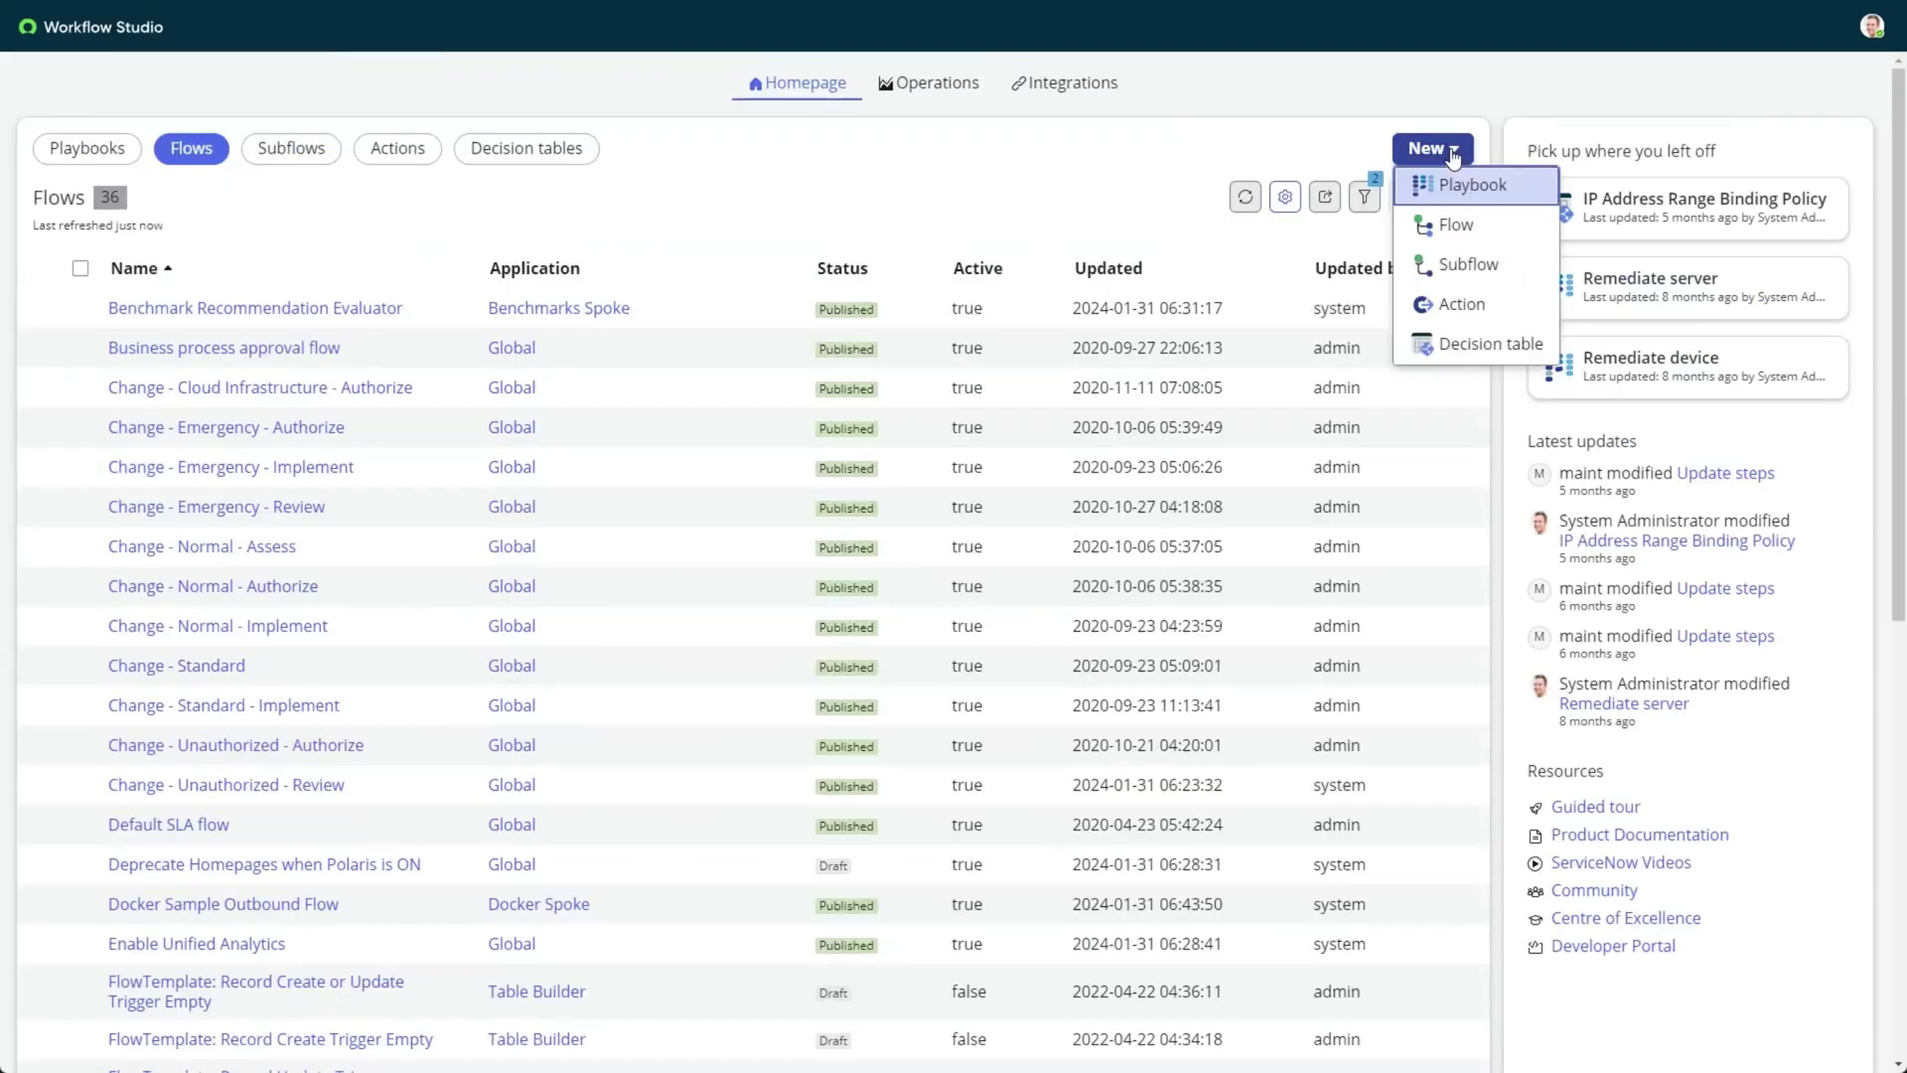
# Create a new flow named 'Create Decision from Flow' triggered by Inbound Email.
pyautogui.click(1457, 224)
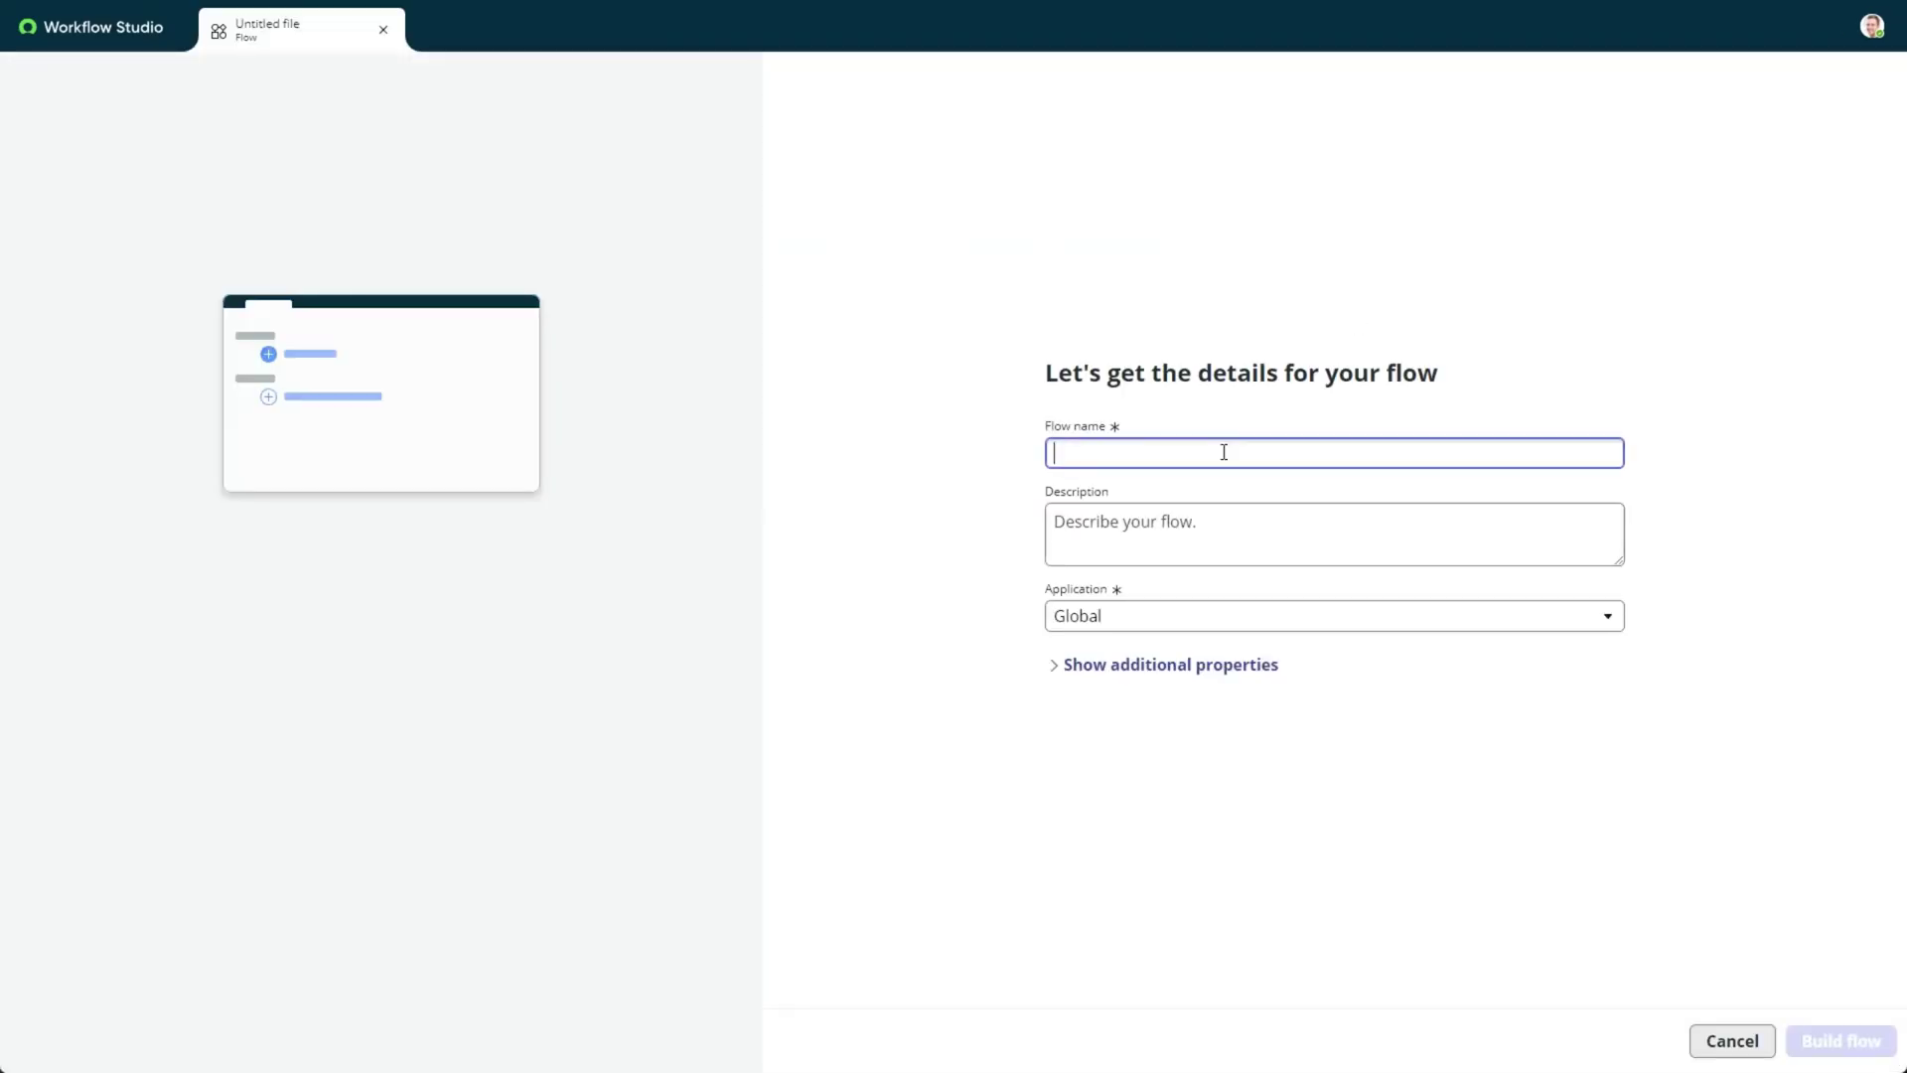
pyautogui.write('Create Decision from Flow')
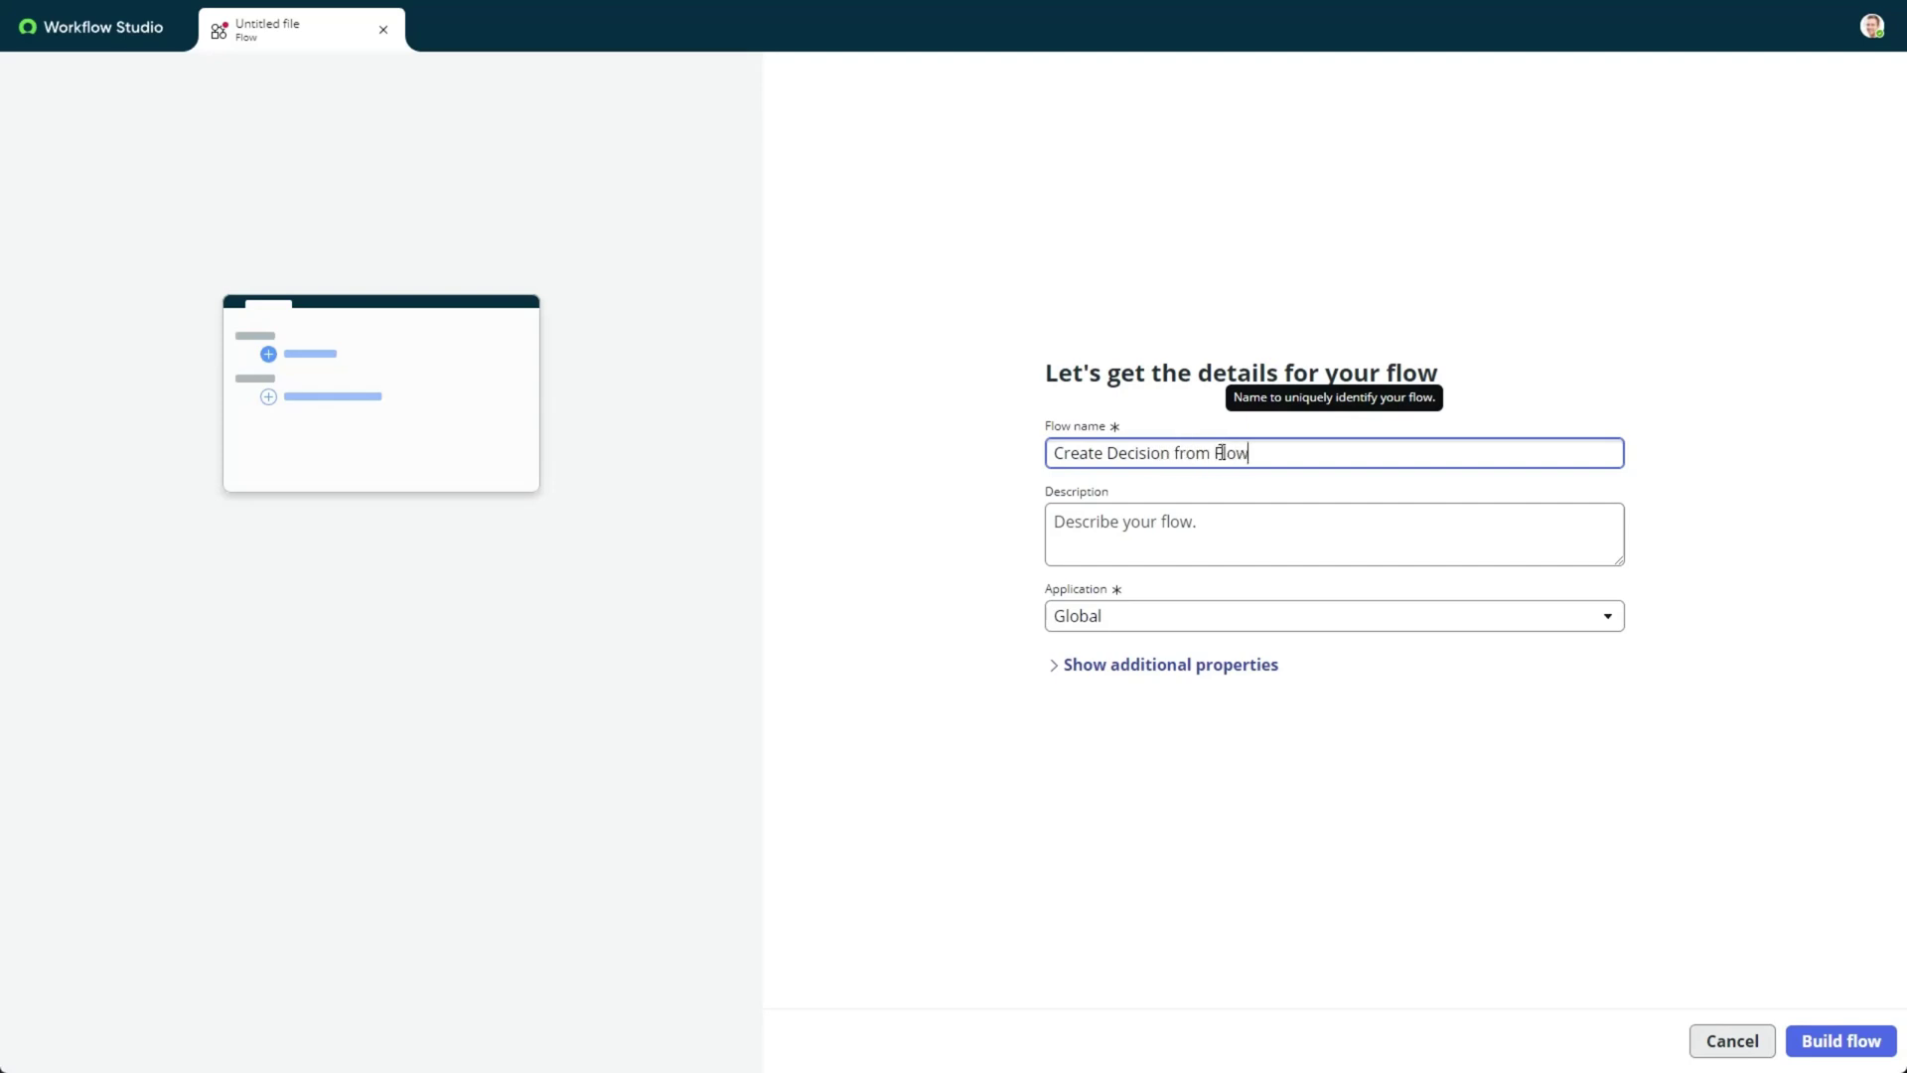
pyautogui.click(1827, 1035)
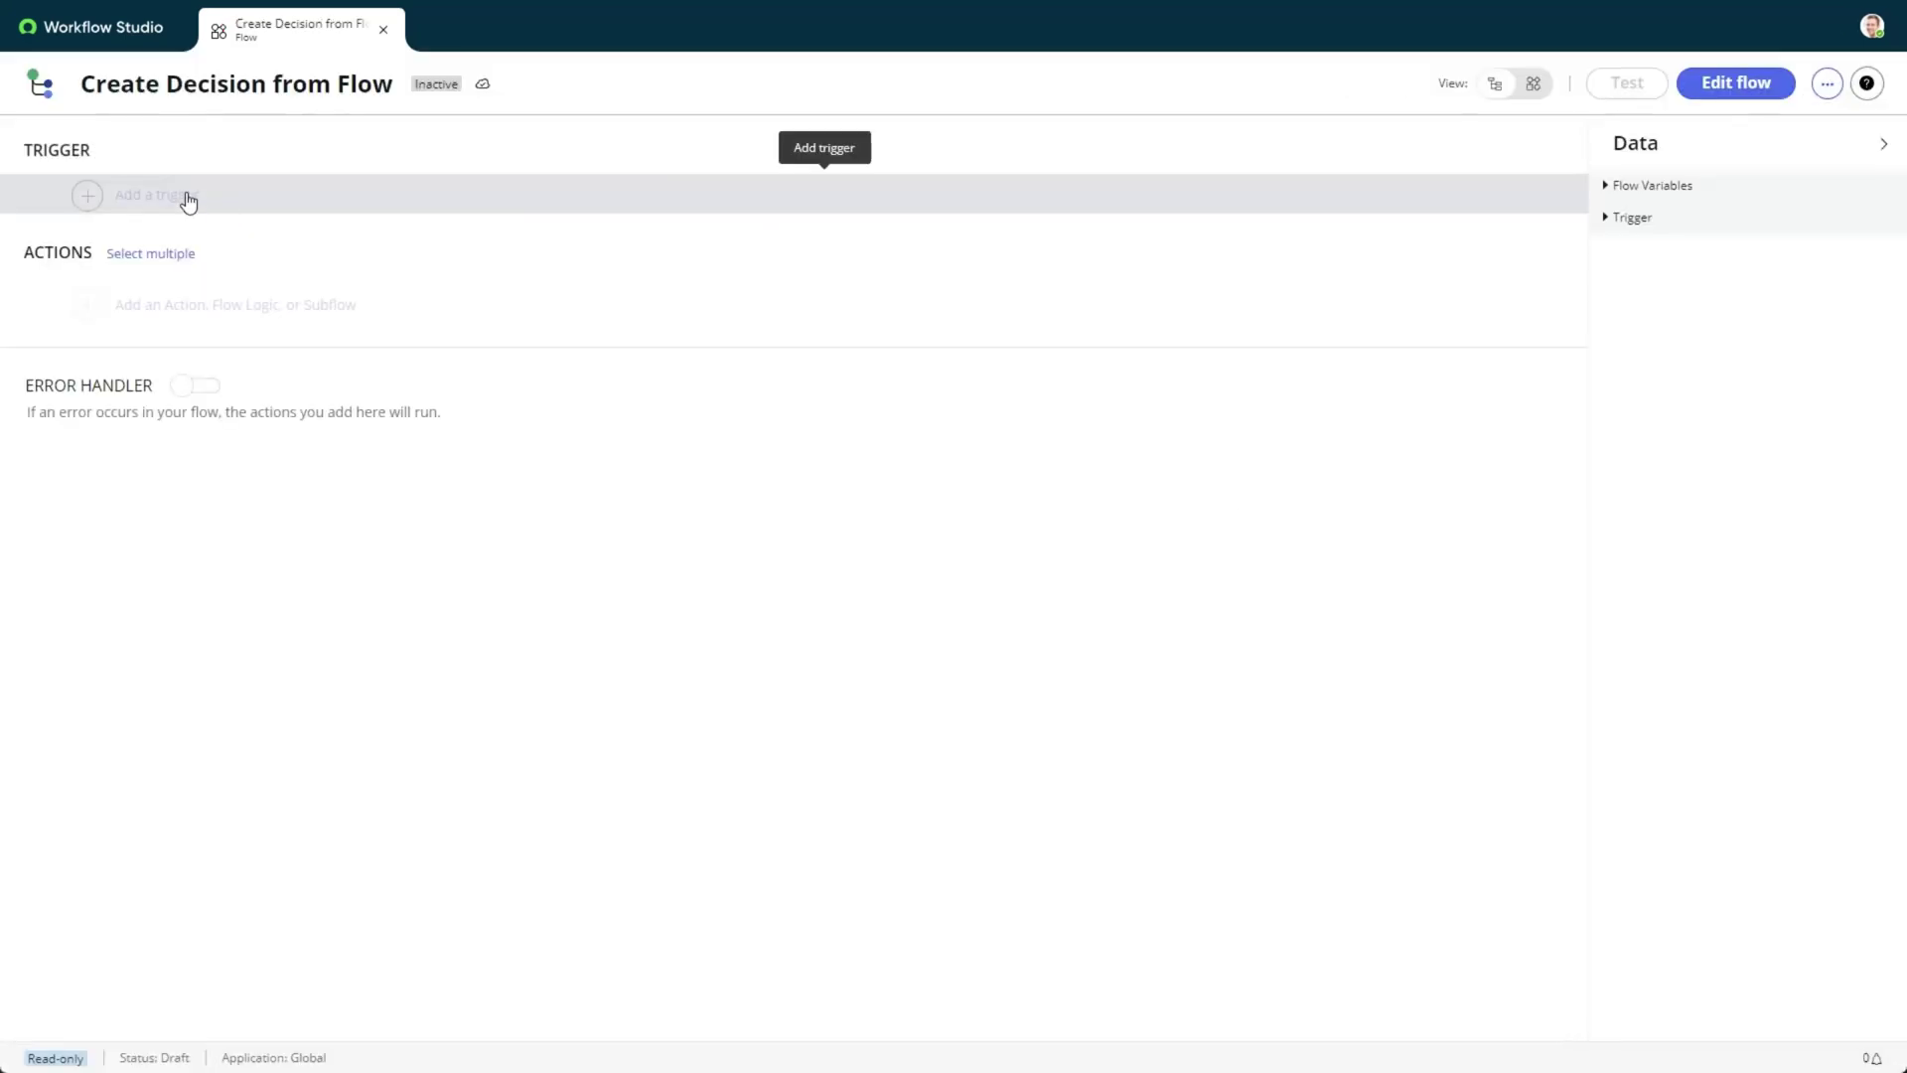
pyautogui.click(183, 200)
pyautogui.scroll(-5, 328, 596)
pyautogui.click(298, 603)
# Add a Make a decision step with a new 'Inbound Email Decision' table, built and published.
pyautogui.click(87, 511)
pyautogui.click(316, 303)
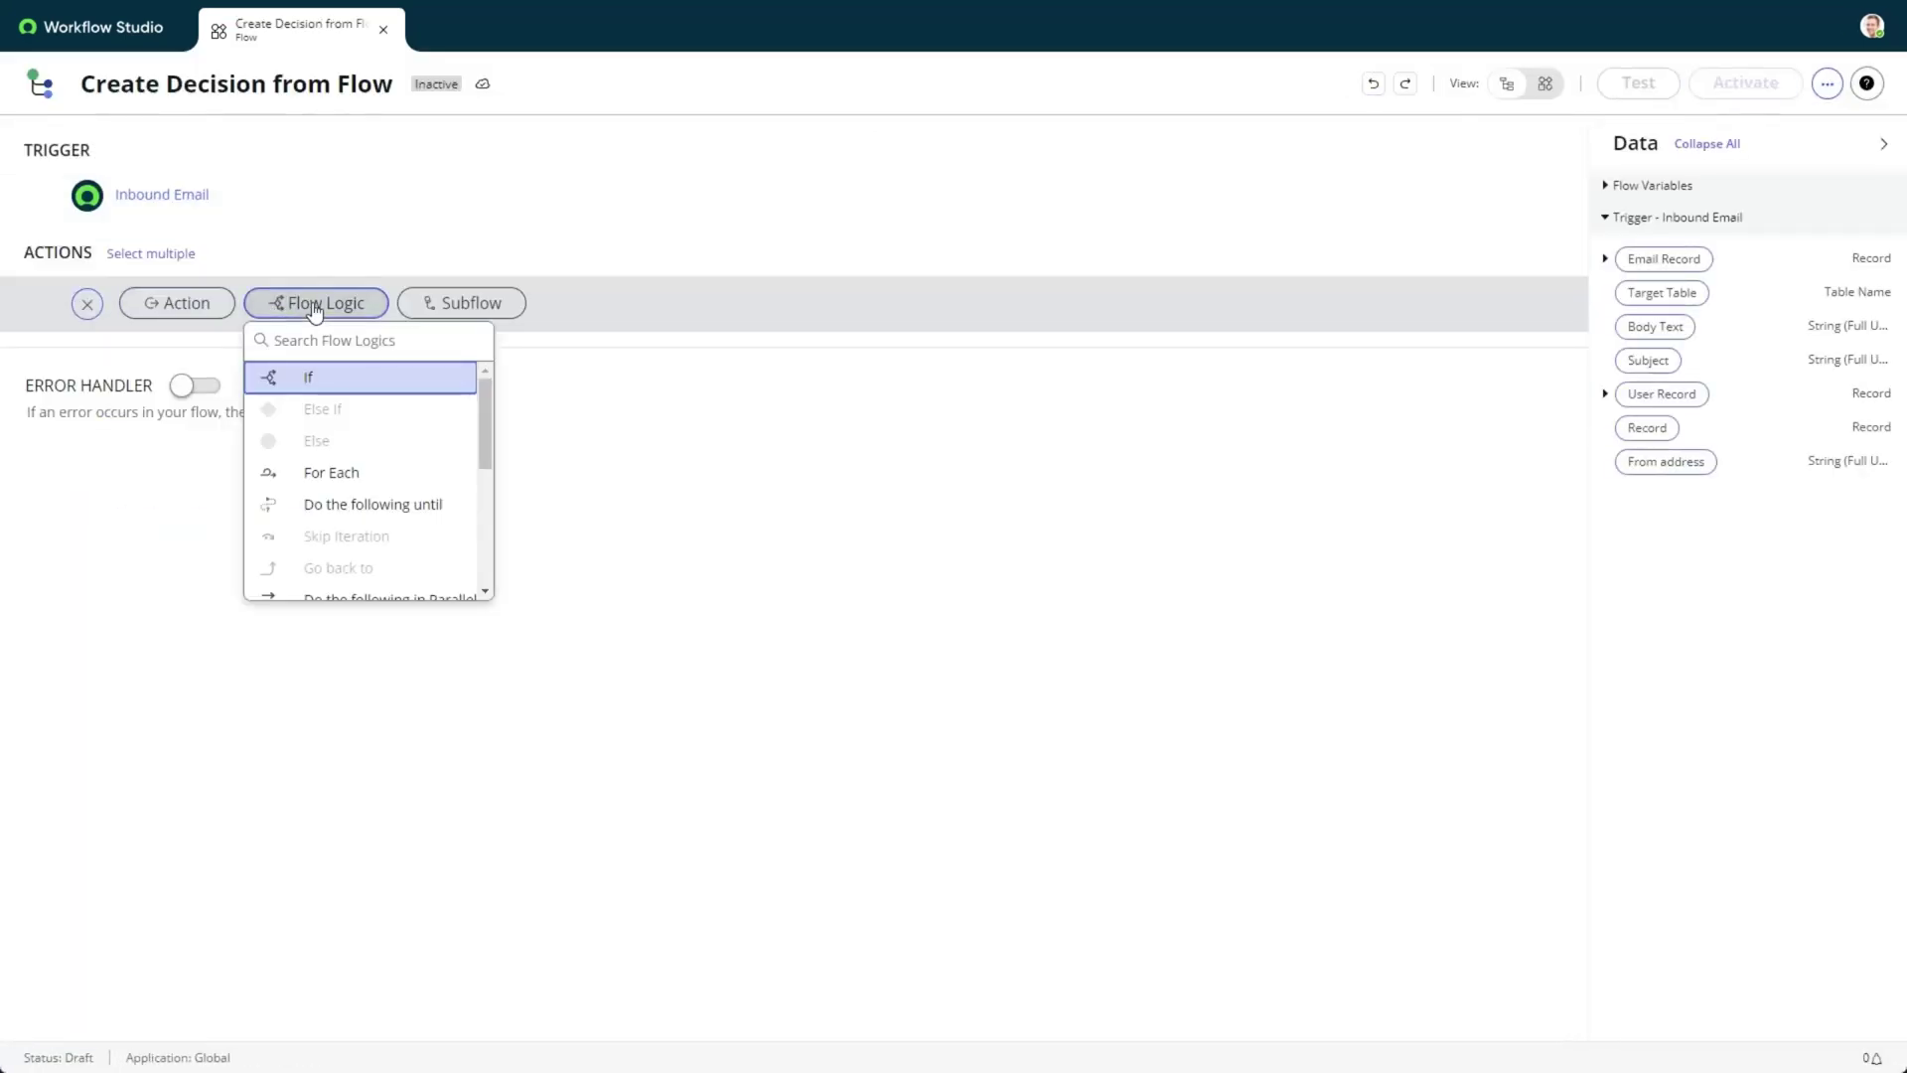
pyautogui.scroll(-3, 368, 466)
pyautogui.click(366, 464)
pyautogui.click(590, 404)
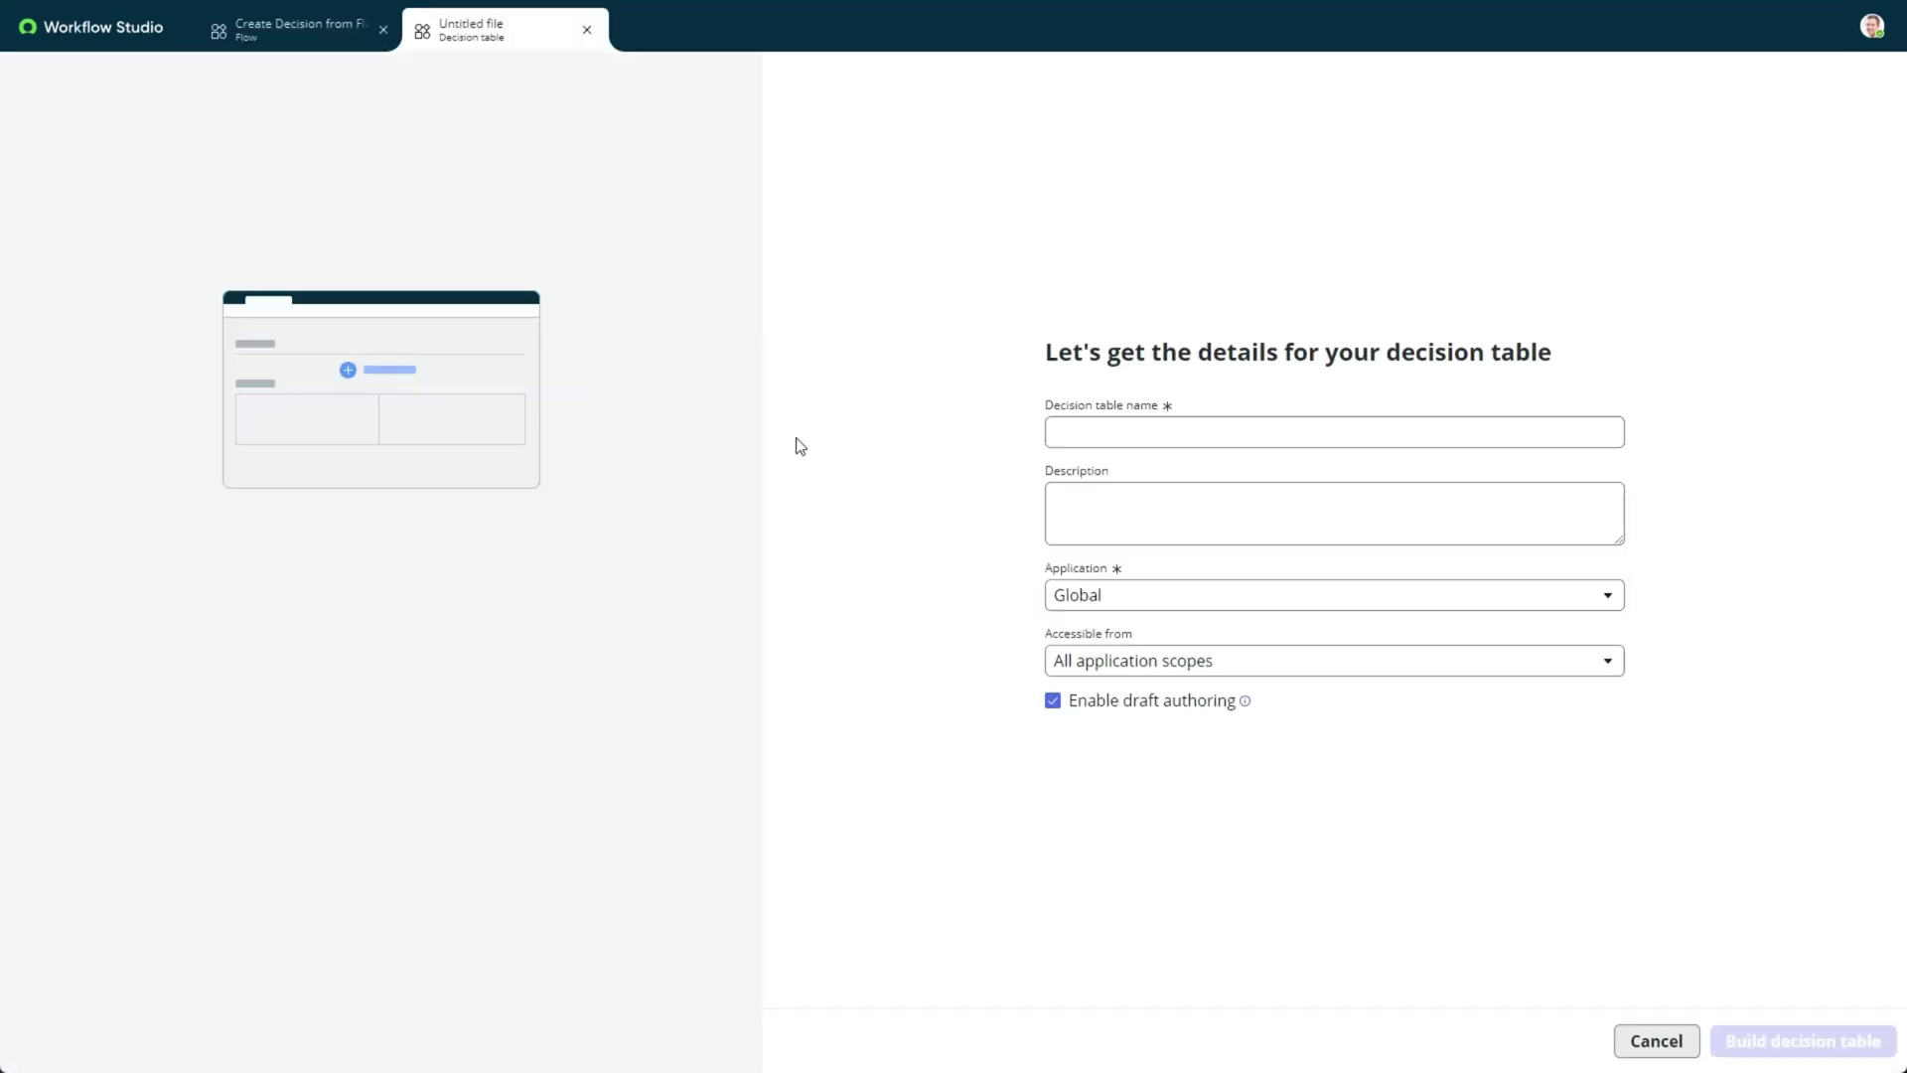
pyautogui.click(1155, 431)
pyautogui.write('Inbound Email Decision')
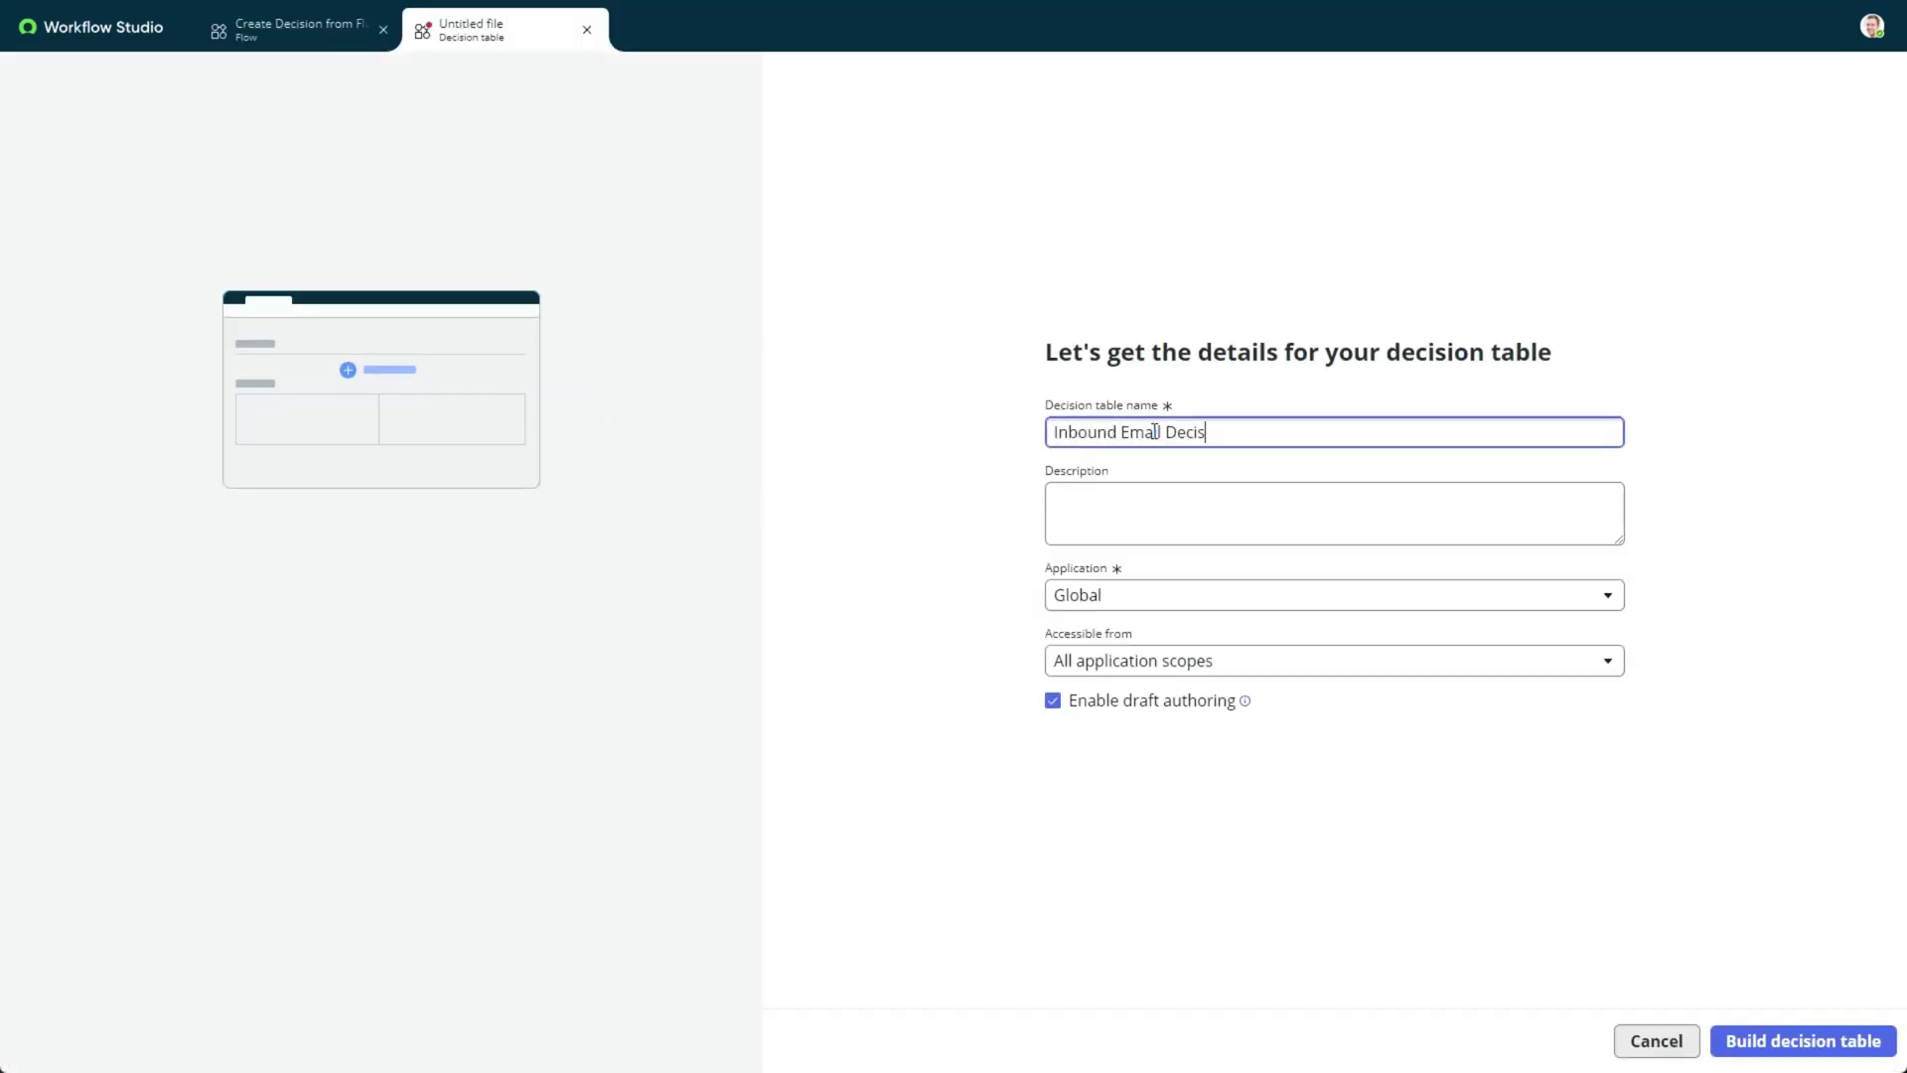
pyautogui.click(1799, 1041)
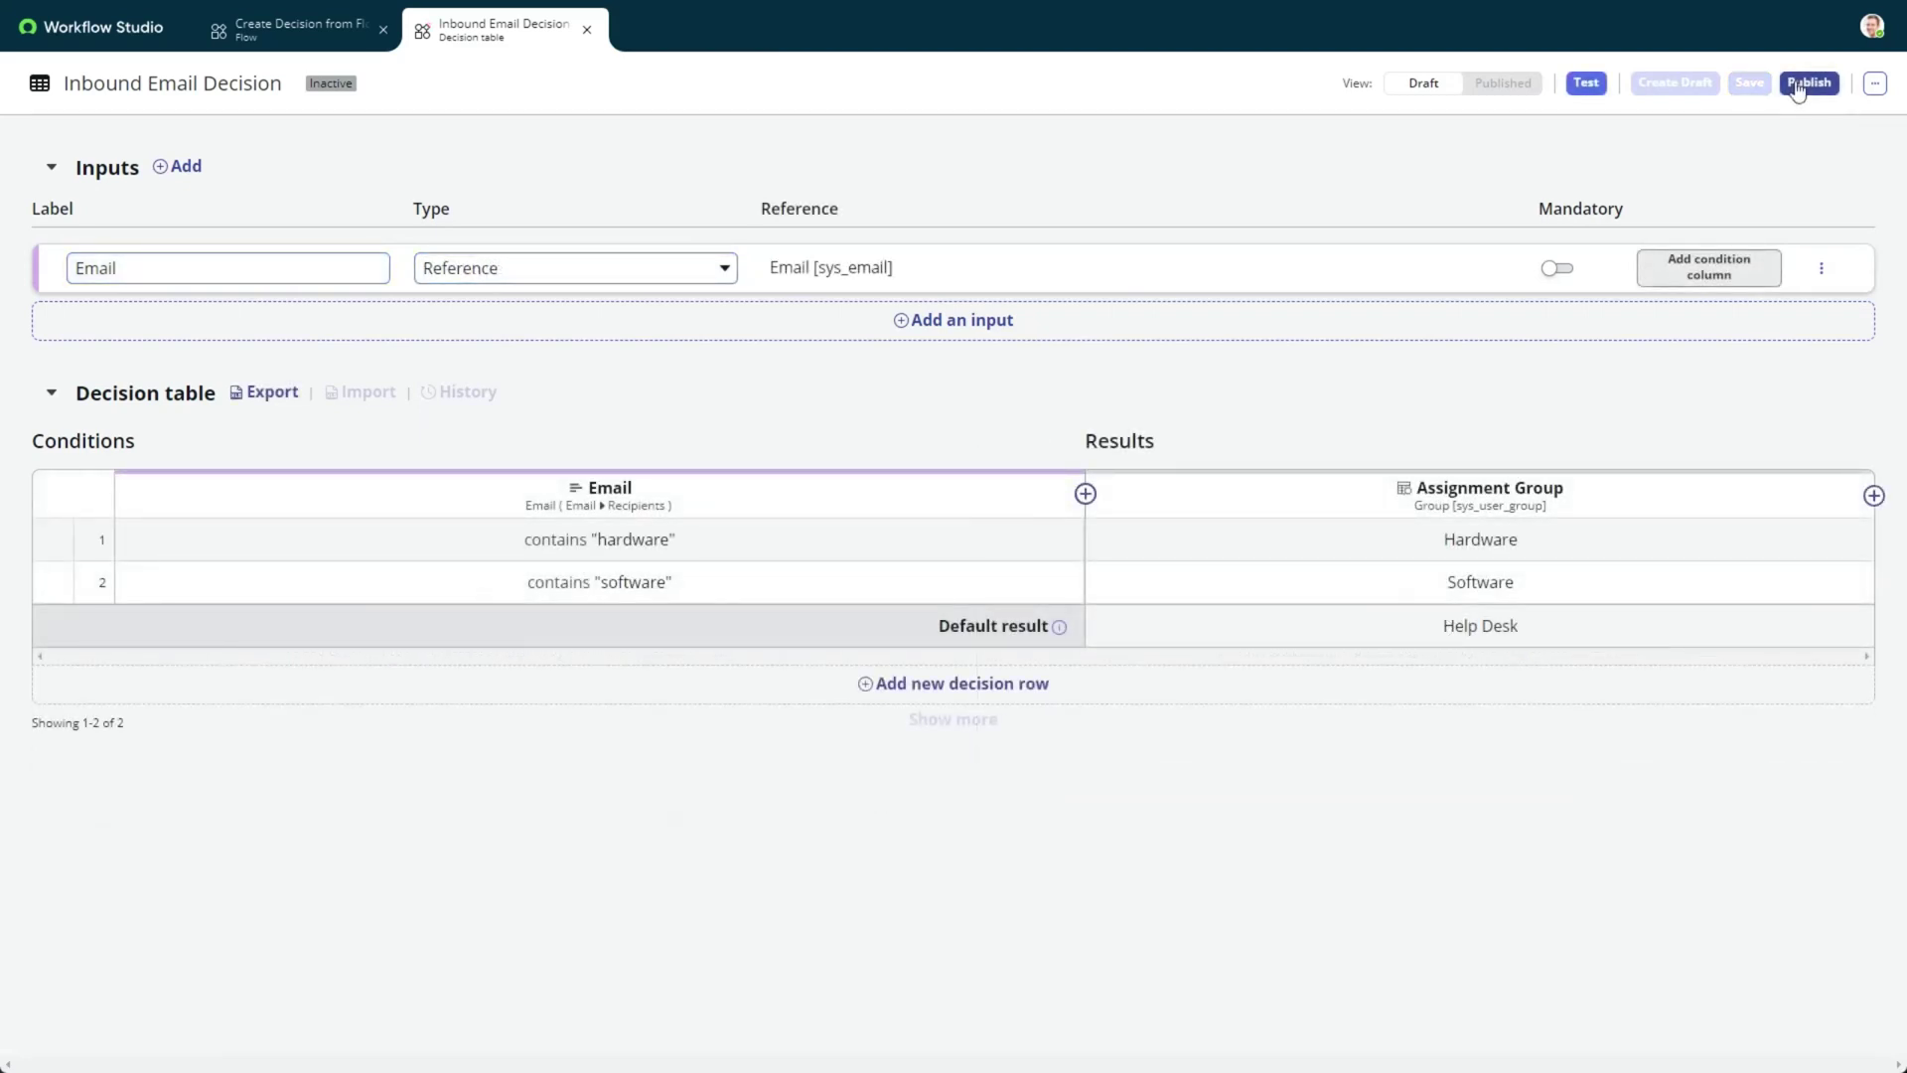
pyautogui.click(1808, 84)
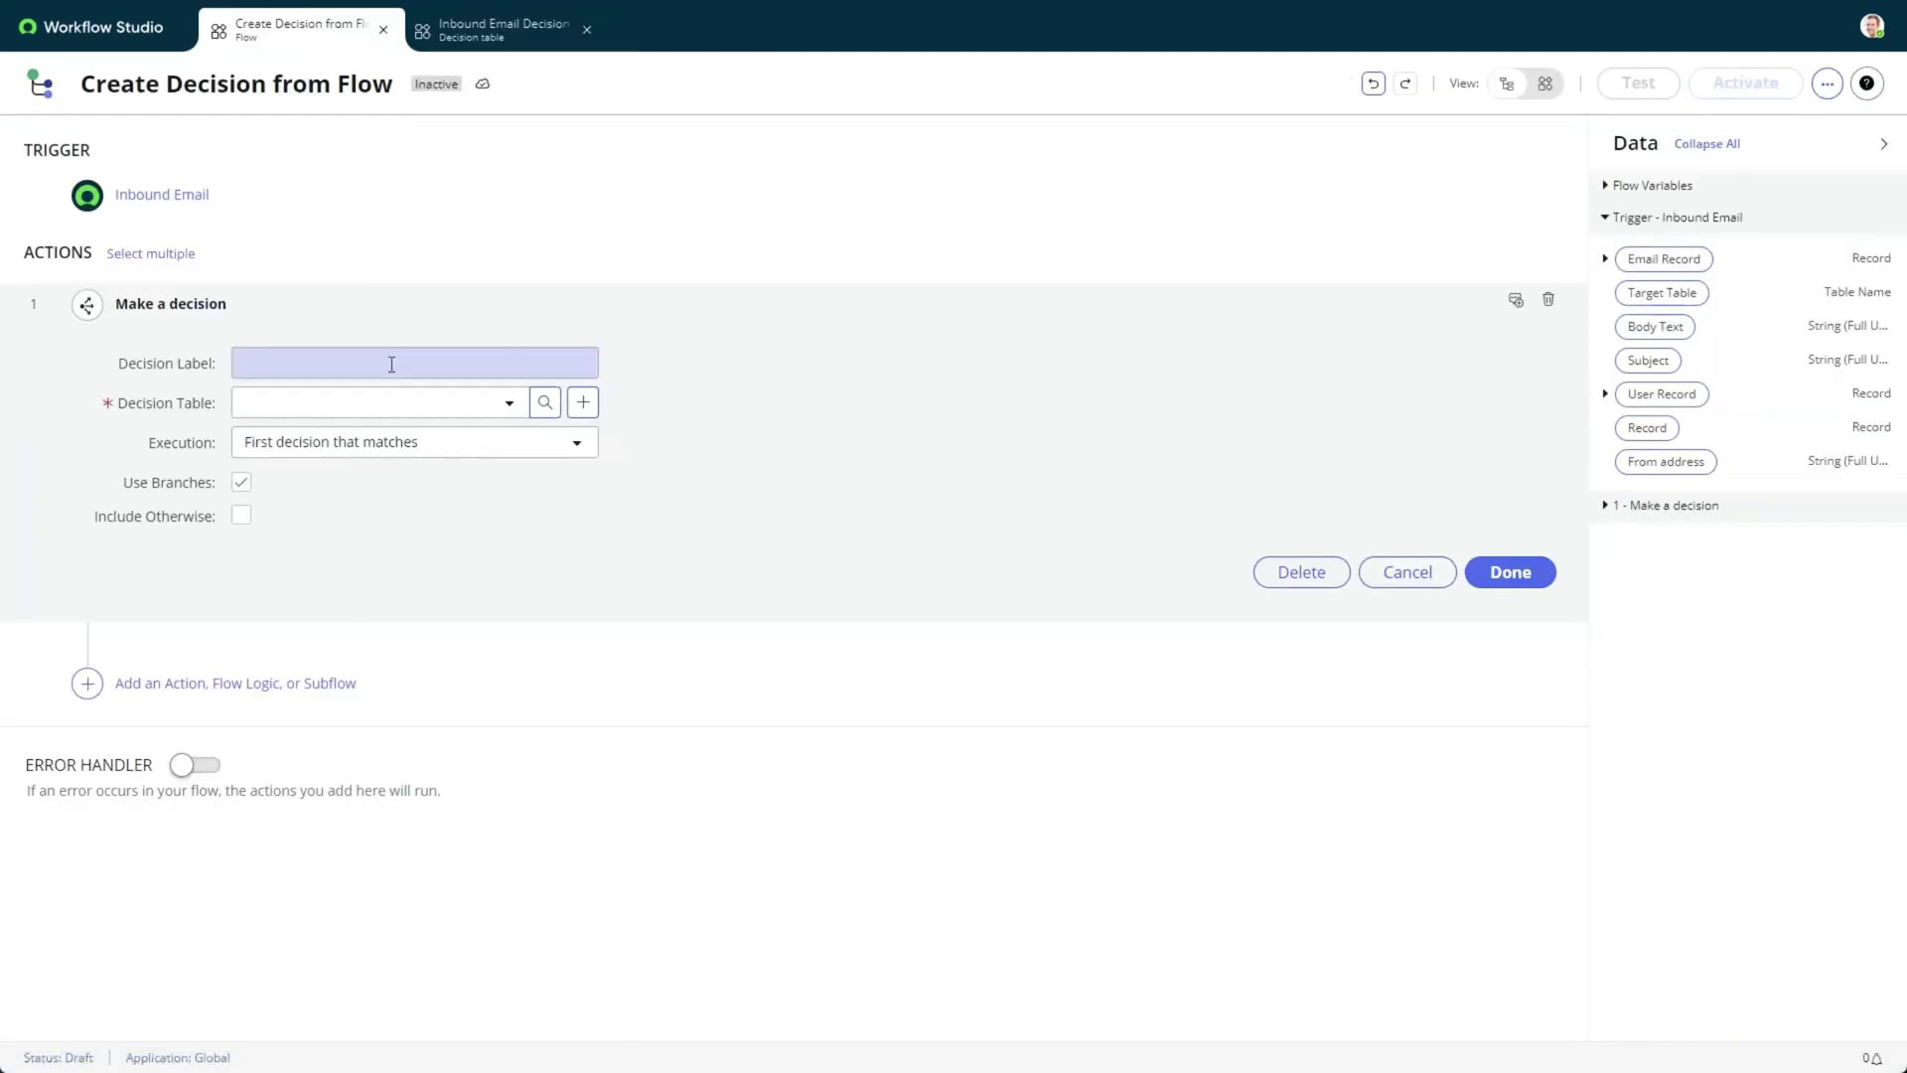
# Use the Inbound Email Decision table in the decision step, mapping Email to the trigger's Email Record.
pyautogui.click(460, 400)
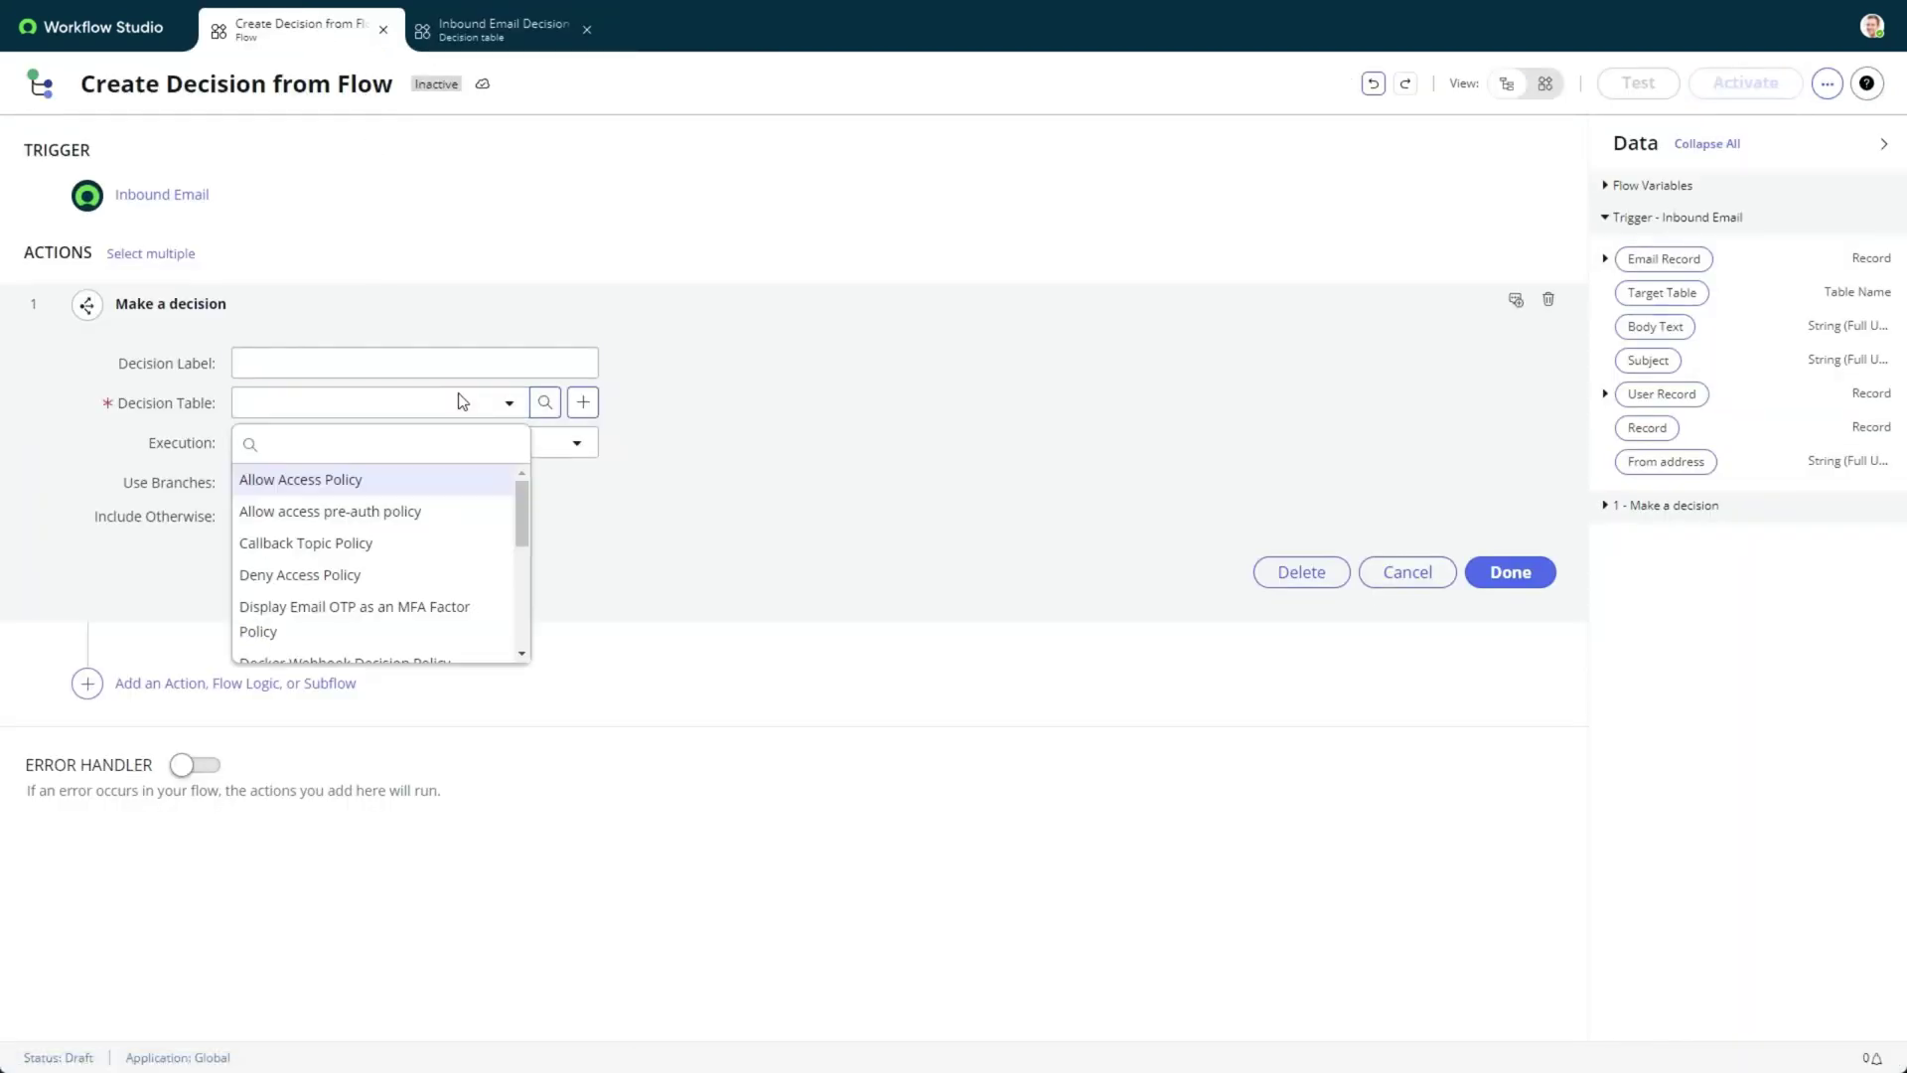
pyautogui.scroll(-3, 369, 509)
pyautogui.click(316, 606)
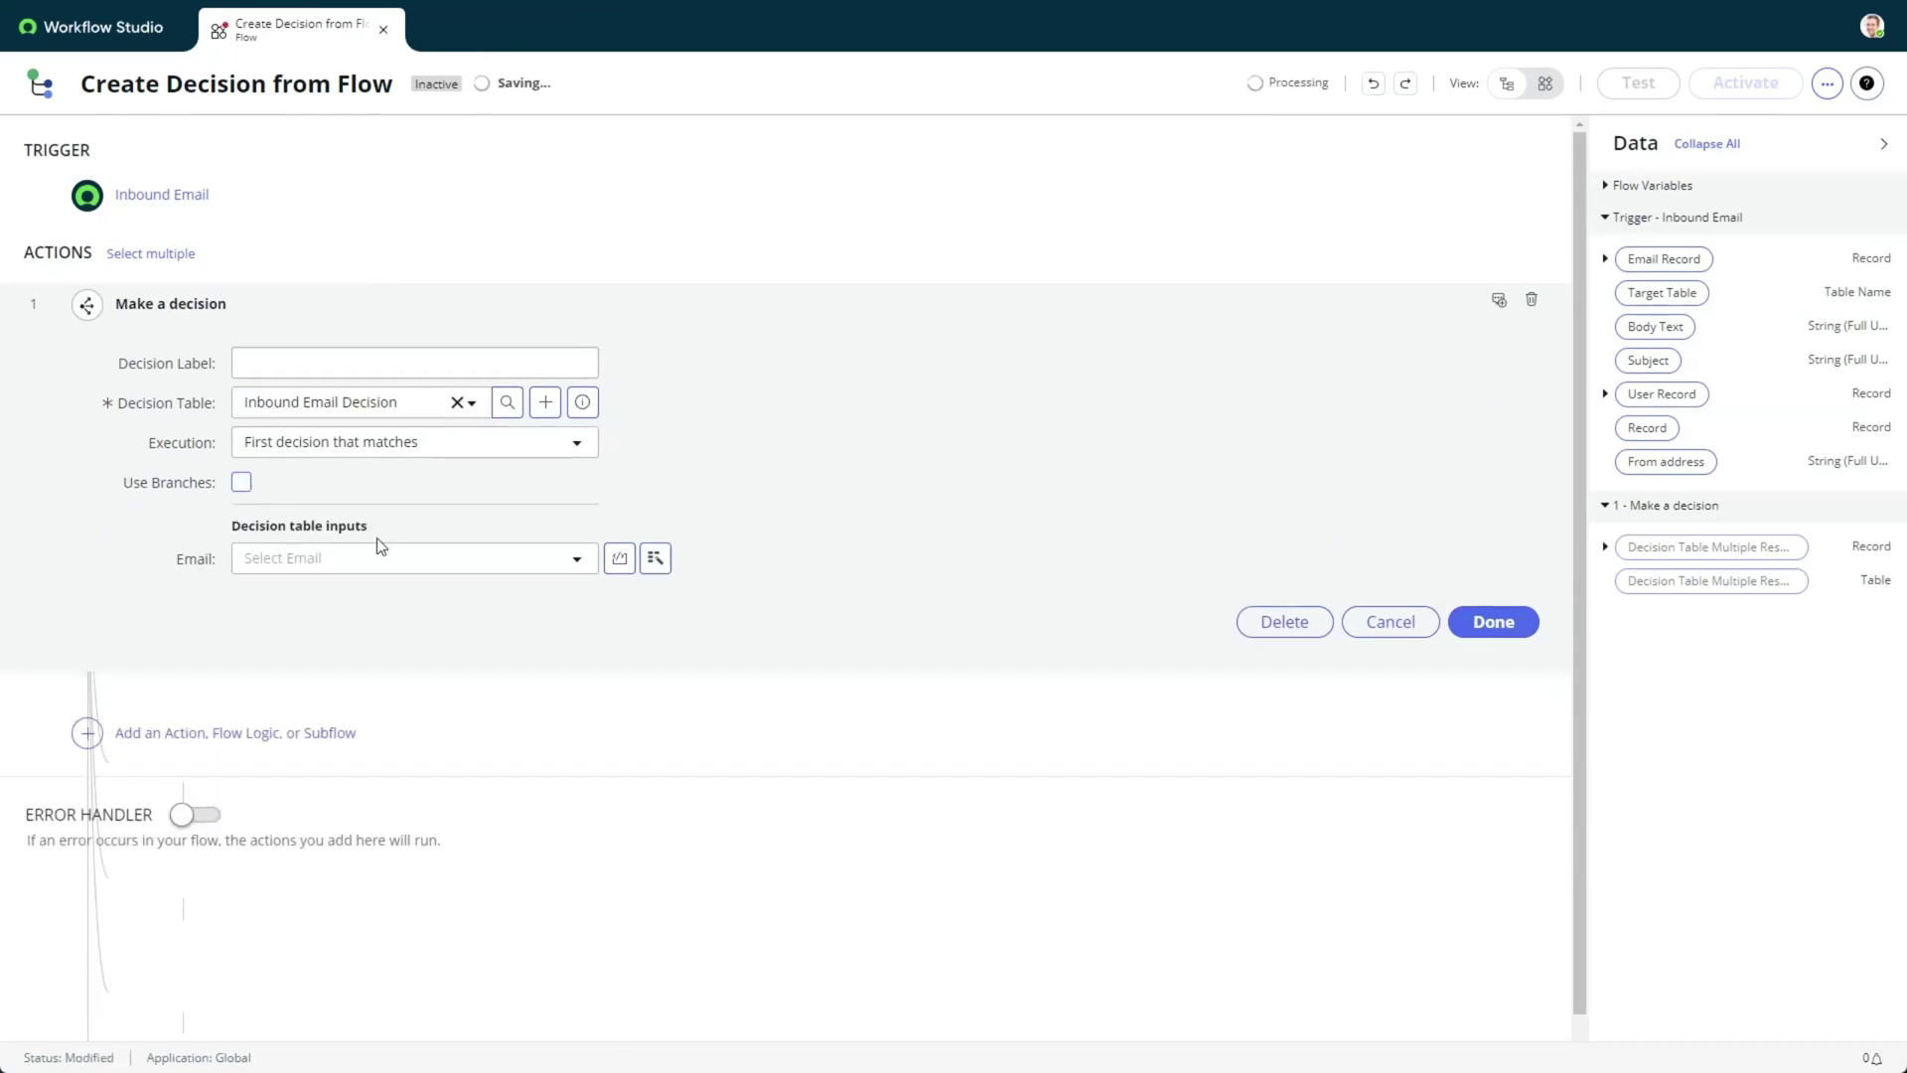
pyautogui.click(655, 557)
pyautogui.click(679, 636)
pyautogui.click(840, 636)
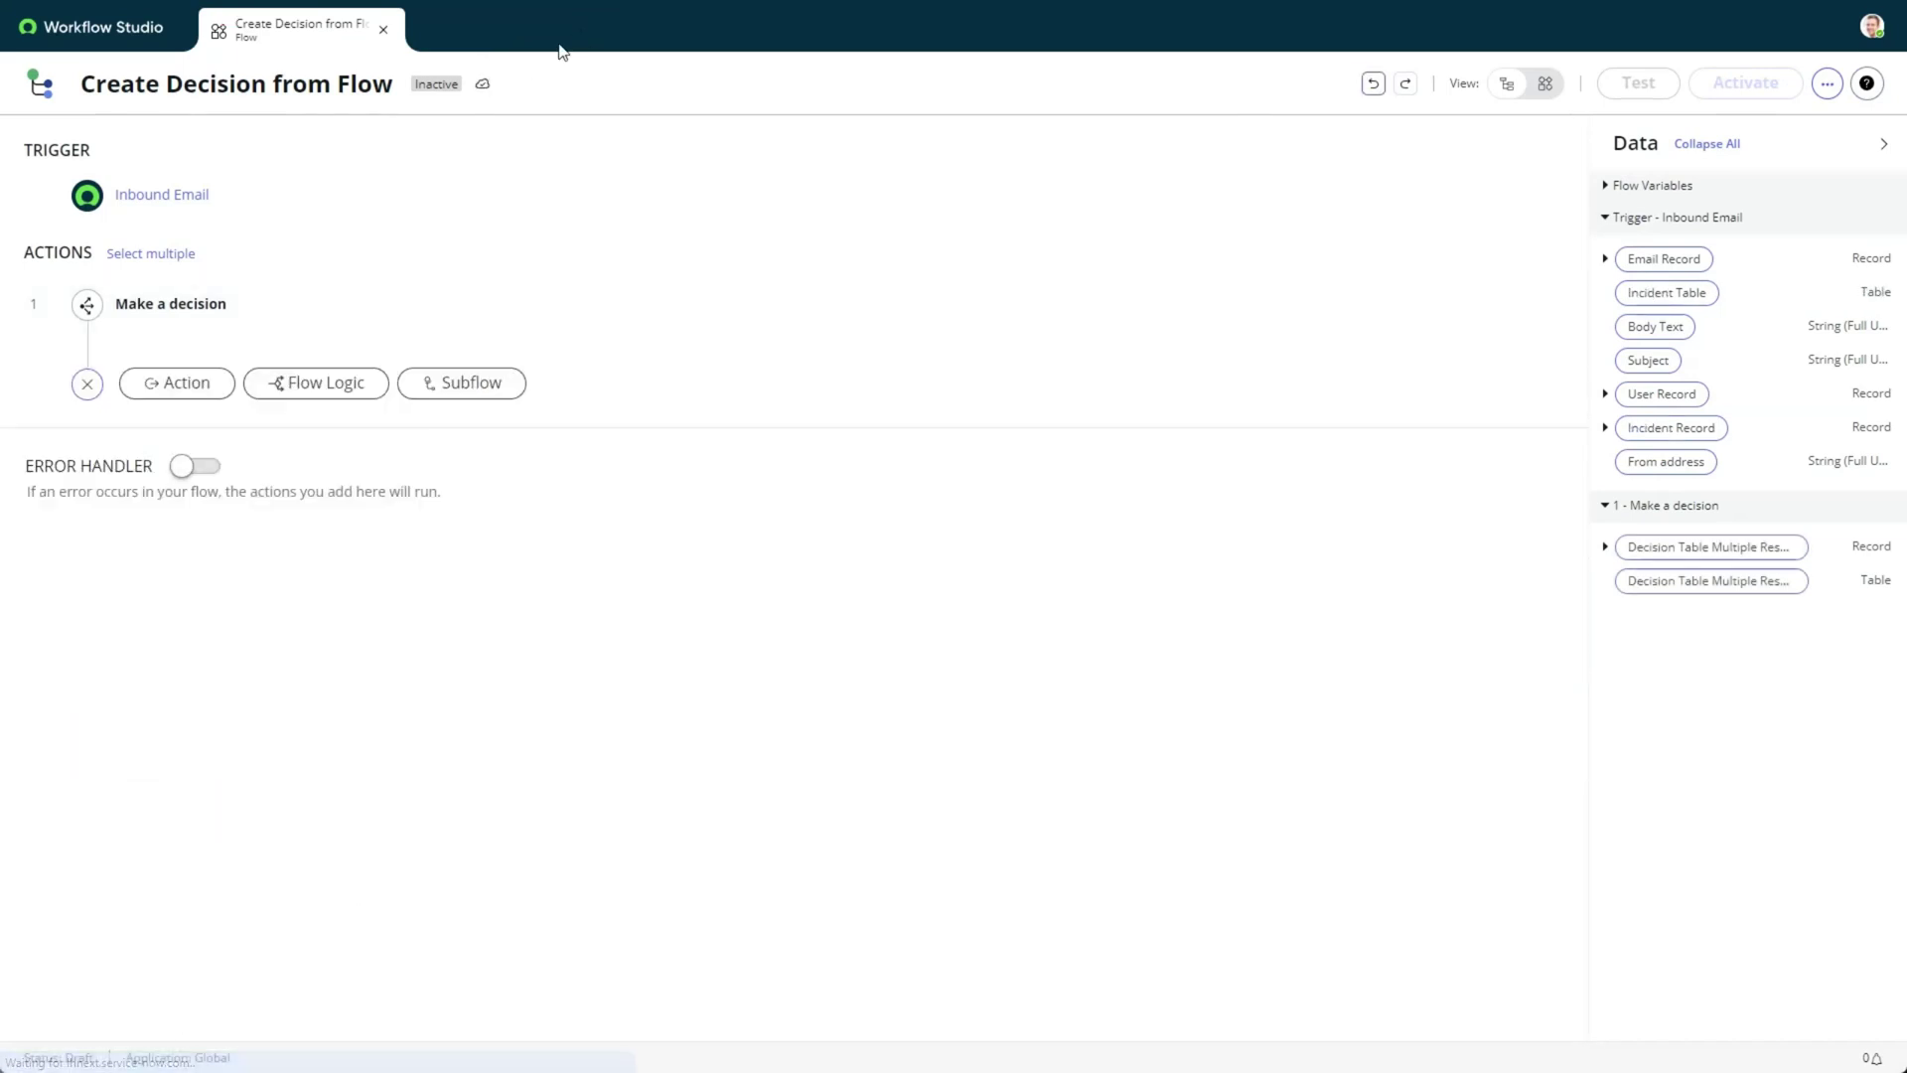
# Add a Subflow for Inbound Action step with Email mapped to Email Record, then open it.
pyautogui.click(478, 387)
pyautogui.click(745, 766)
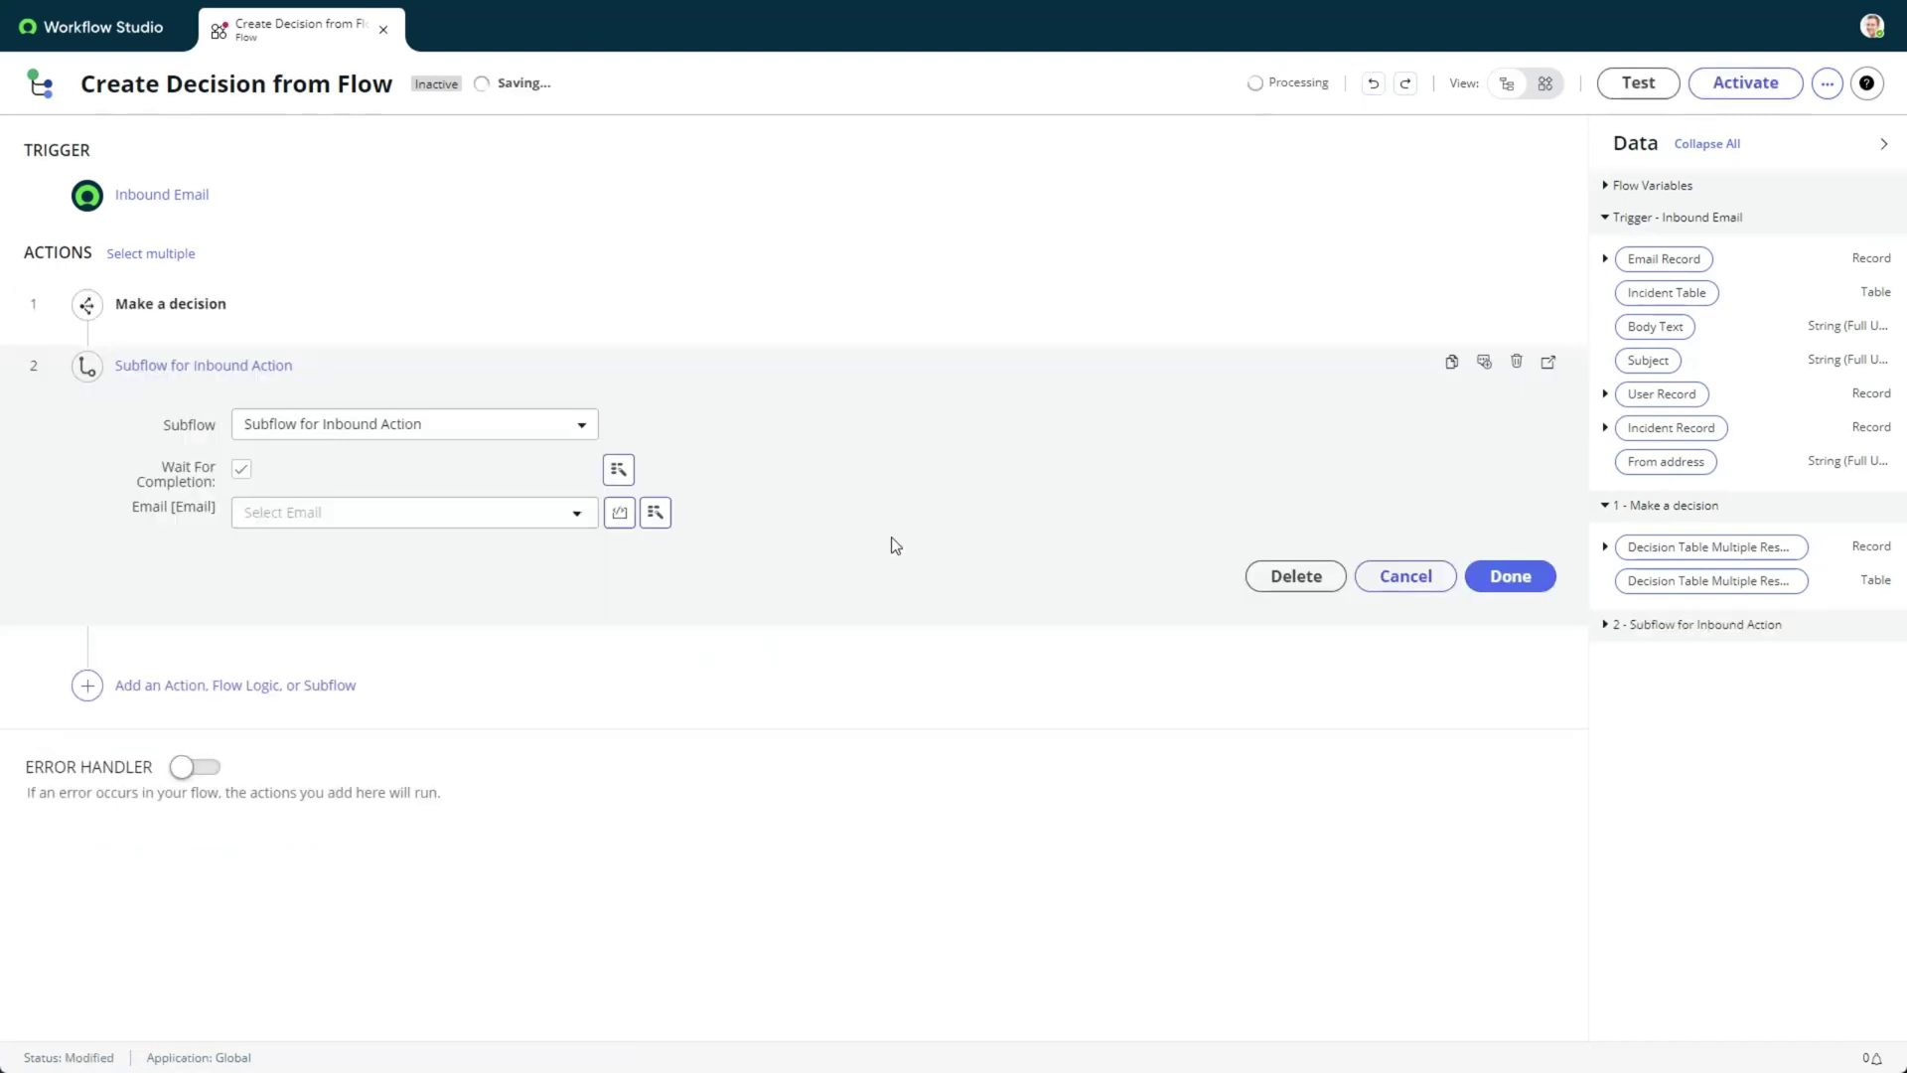
pyautogui.click(654, 512)
pyautogui.click(808, 588)
pyautogui.click(1529, 581)
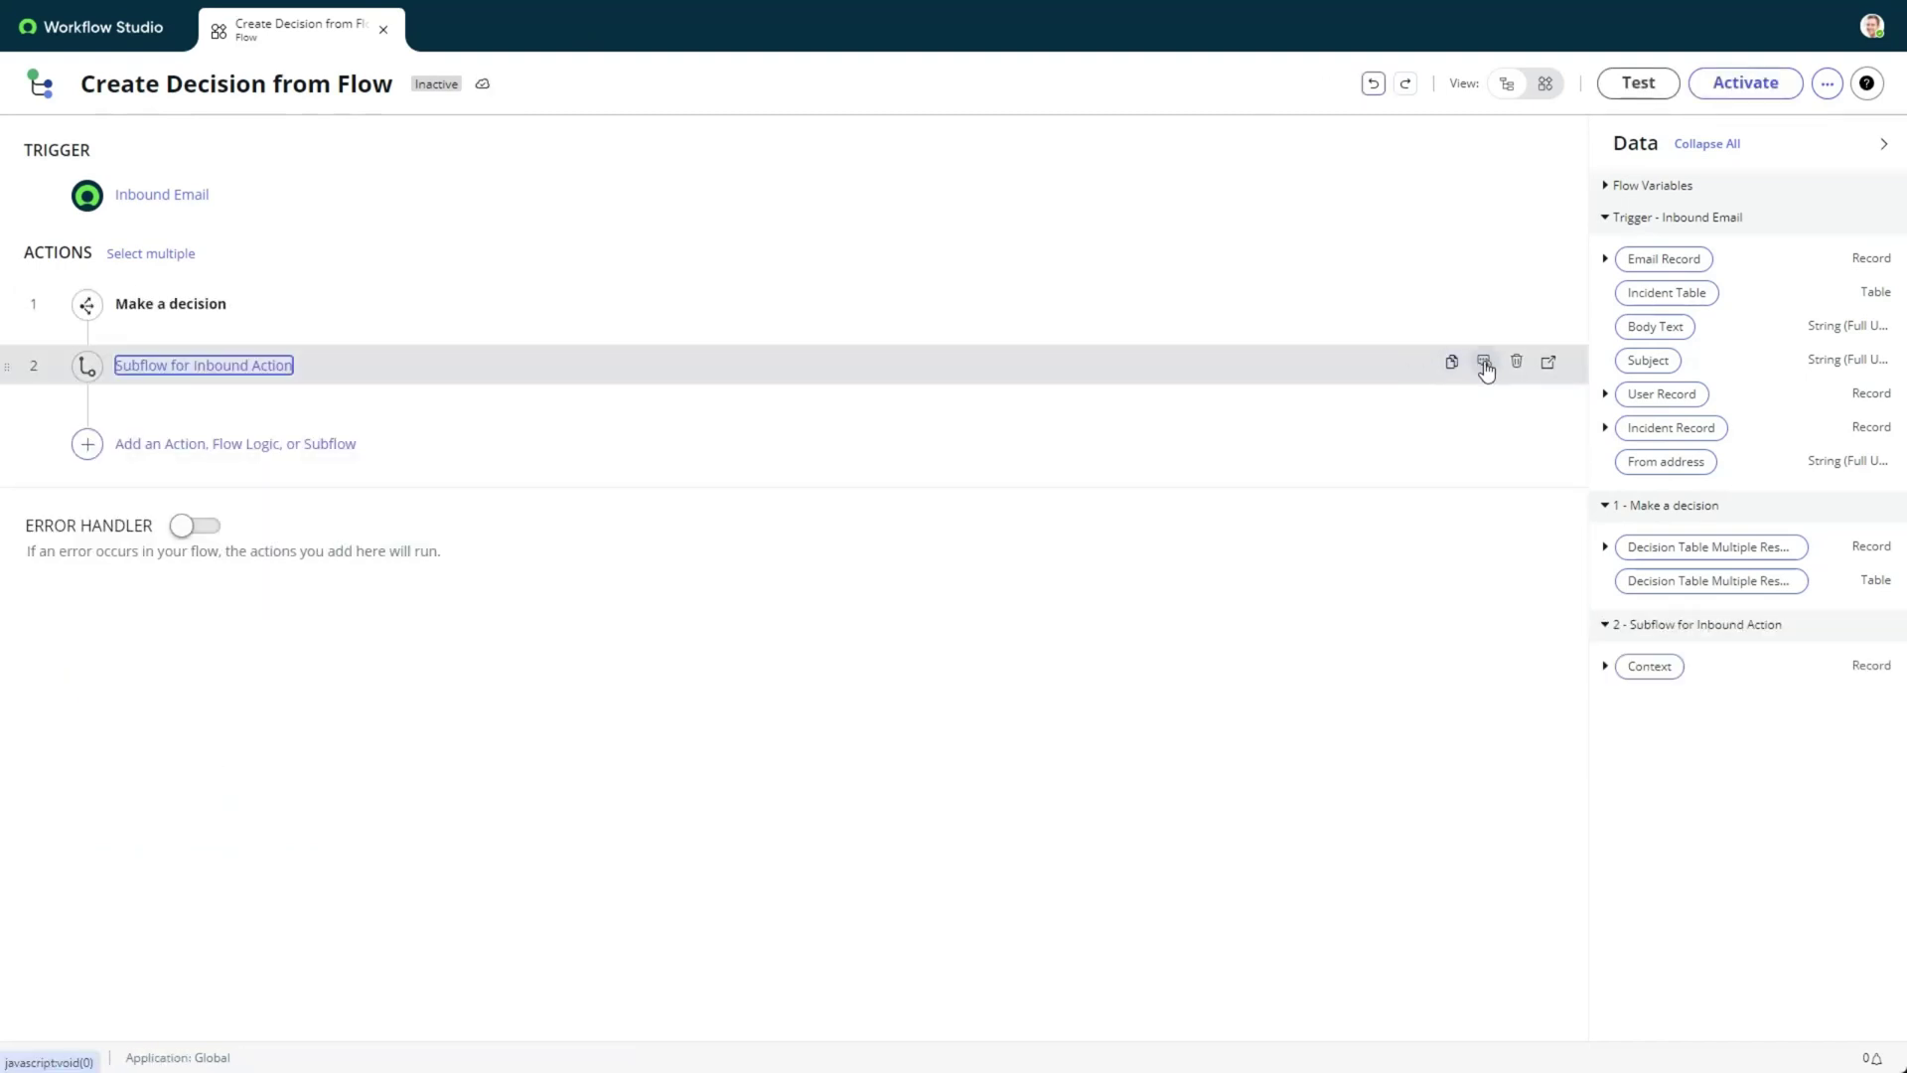
pyautogui.click(1551, 365)
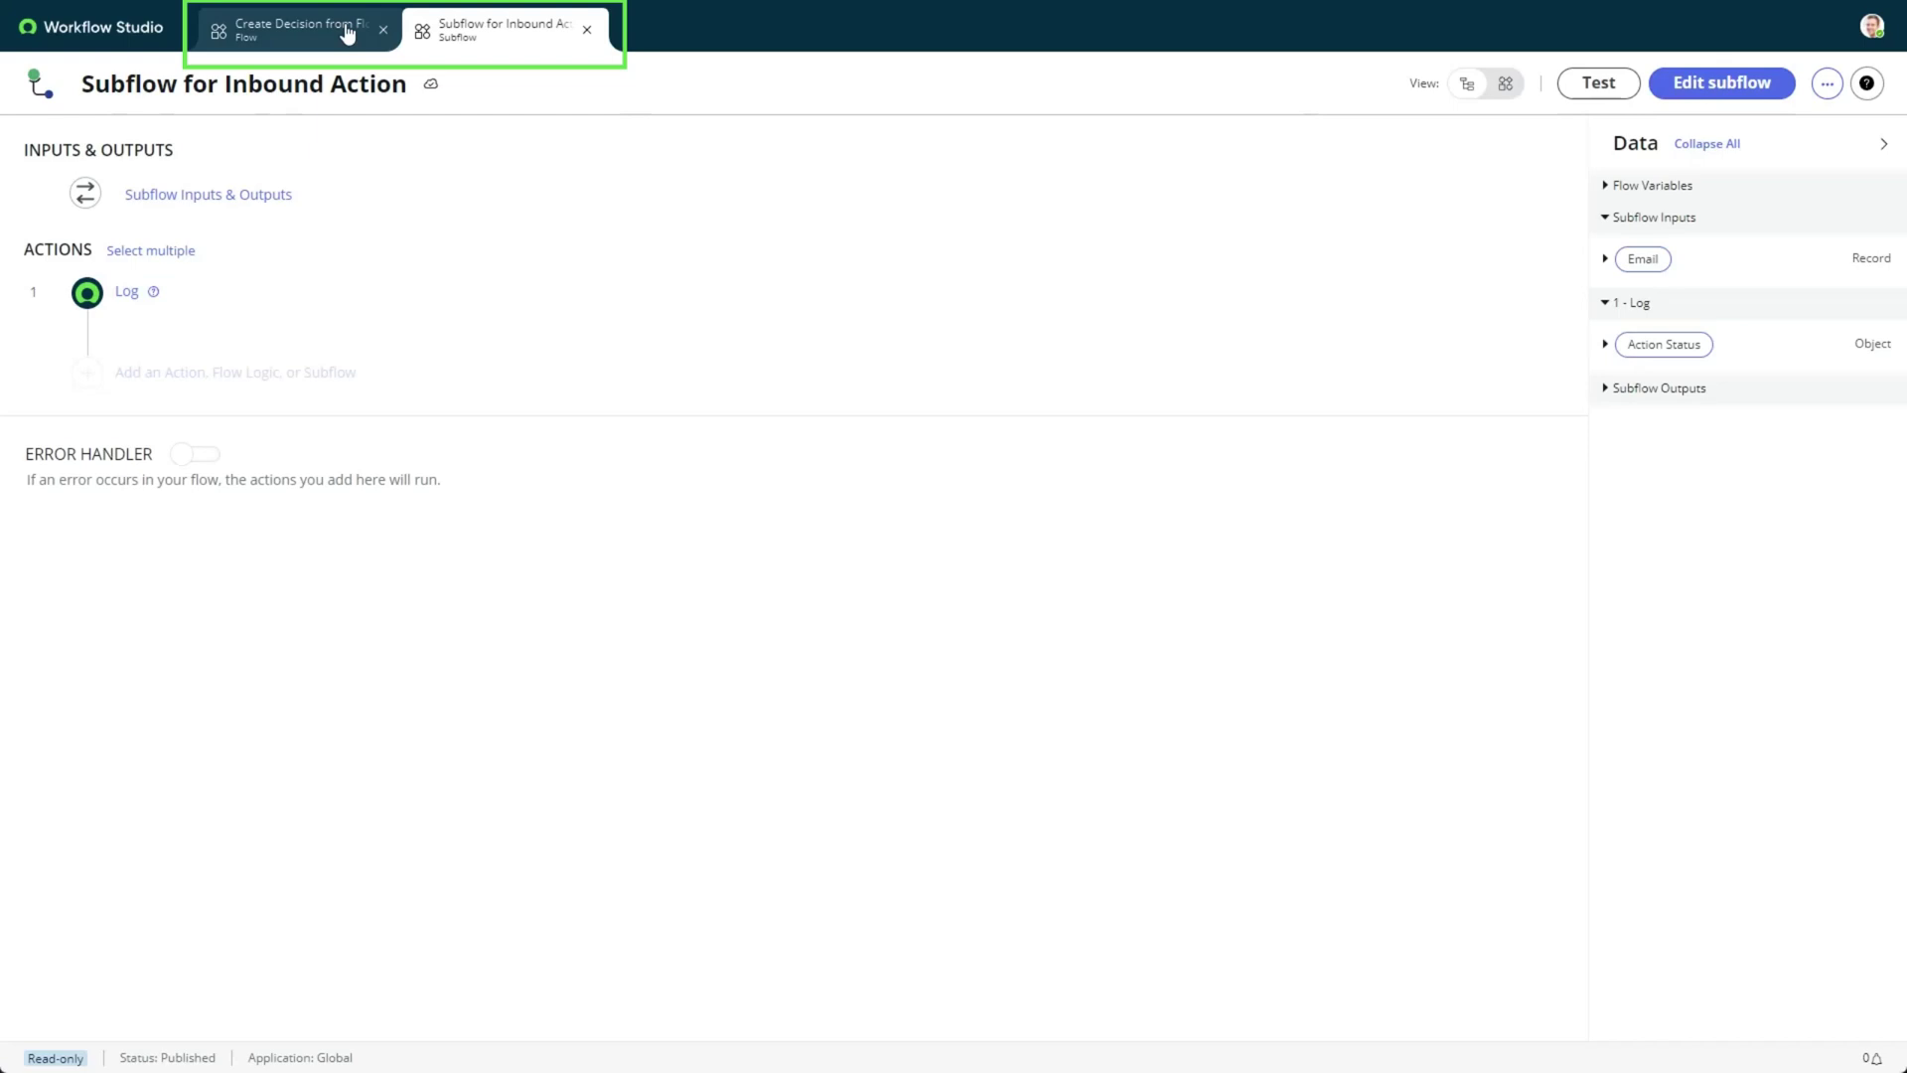
# From the homepage, open the Remediate server playbook and the Create change request subflow behind activity 1.1.
pyautogui.click(384, 29)
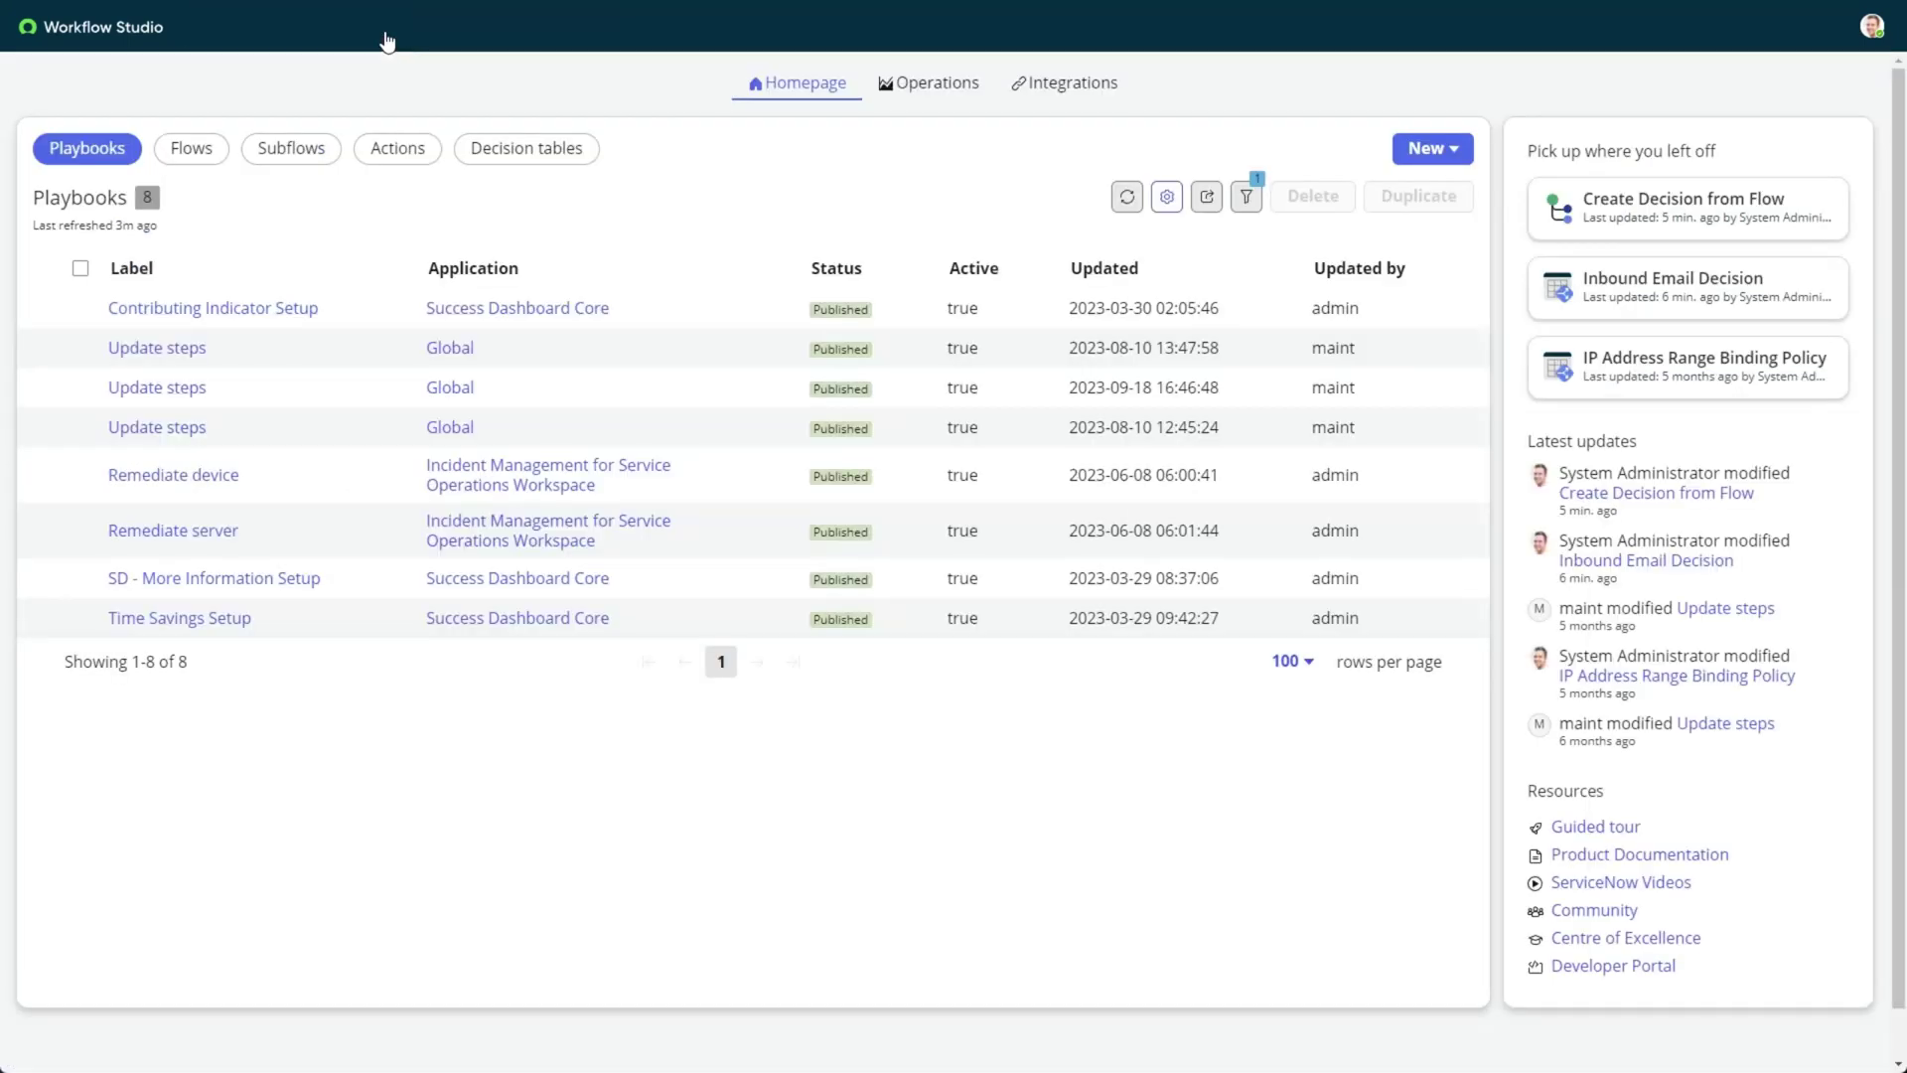
pyautogui.click(192, 530)
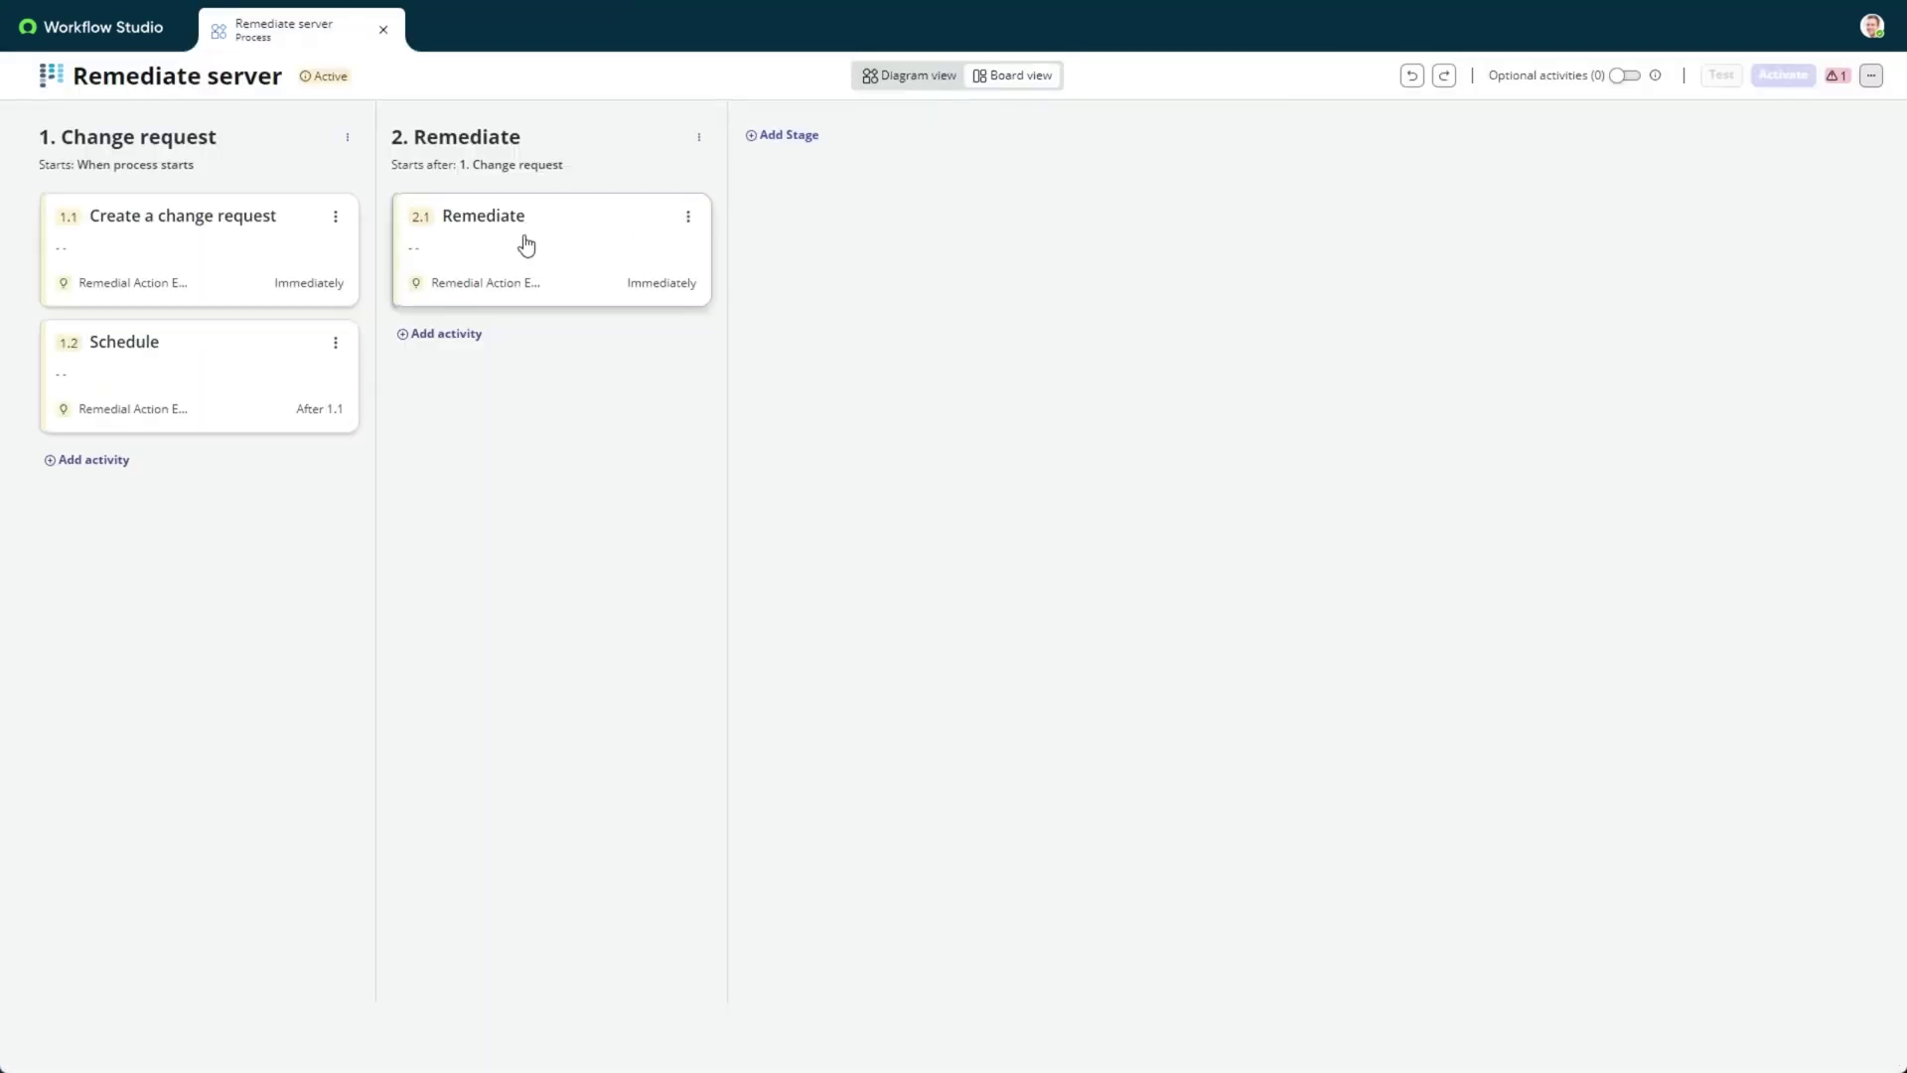
pyautogui.click(266, 222)
pyautogui.click(1450, 180)
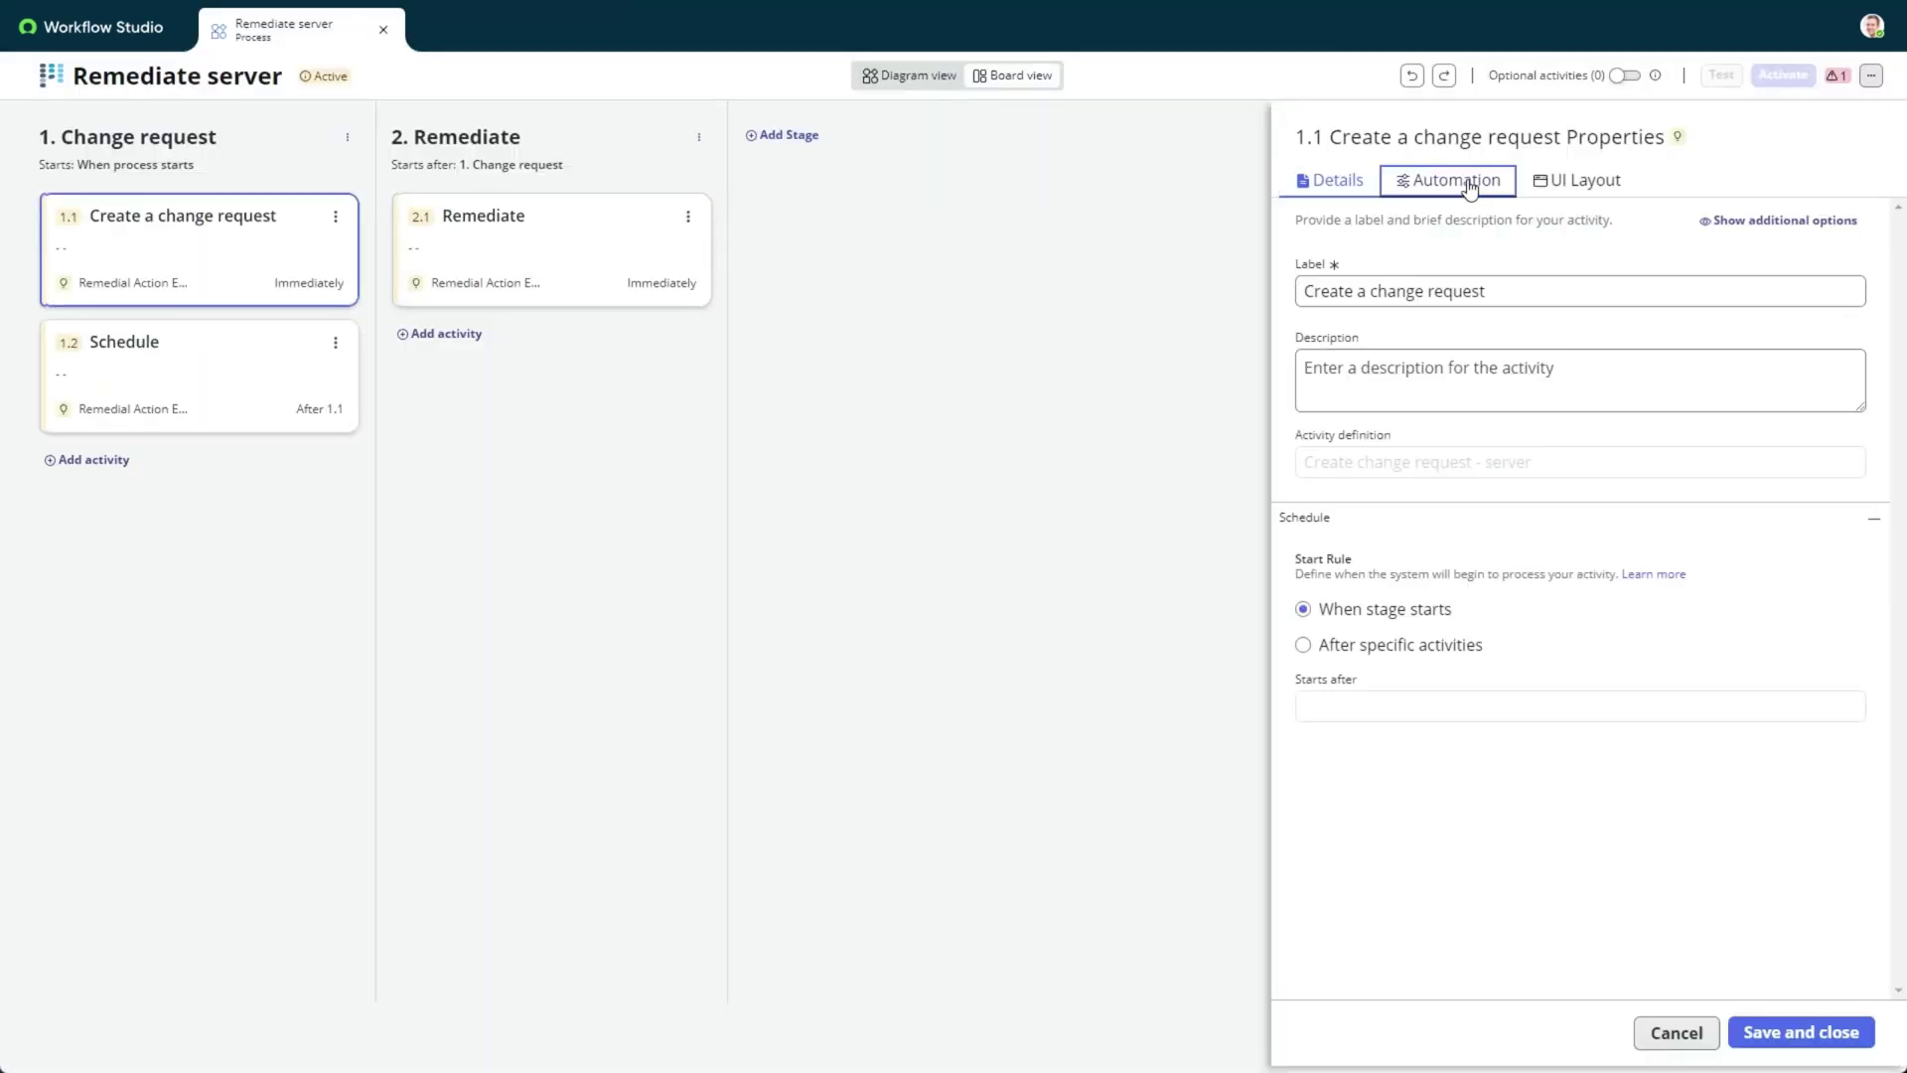
pyautogui.click(1852, 304)
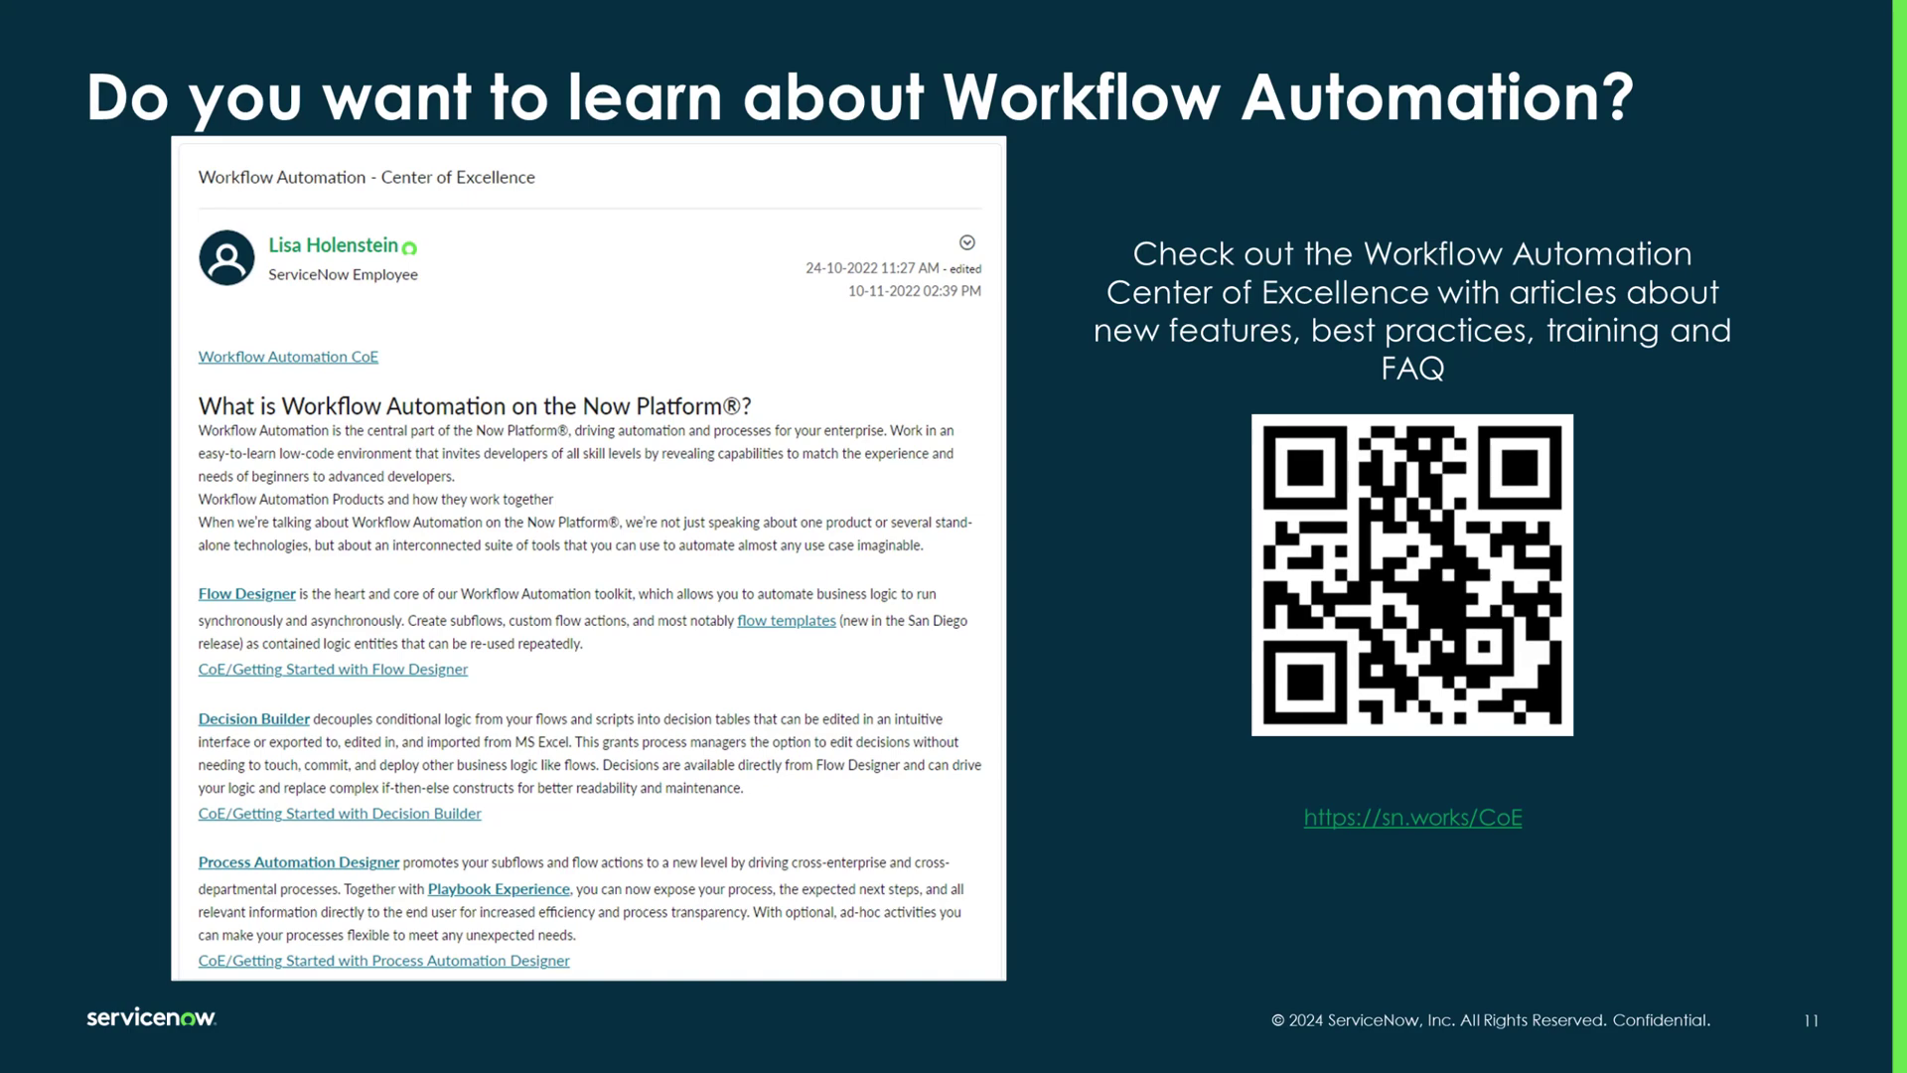
# Advance the slide deck to the closing Thank you slide.
pyautogui.press('Right')
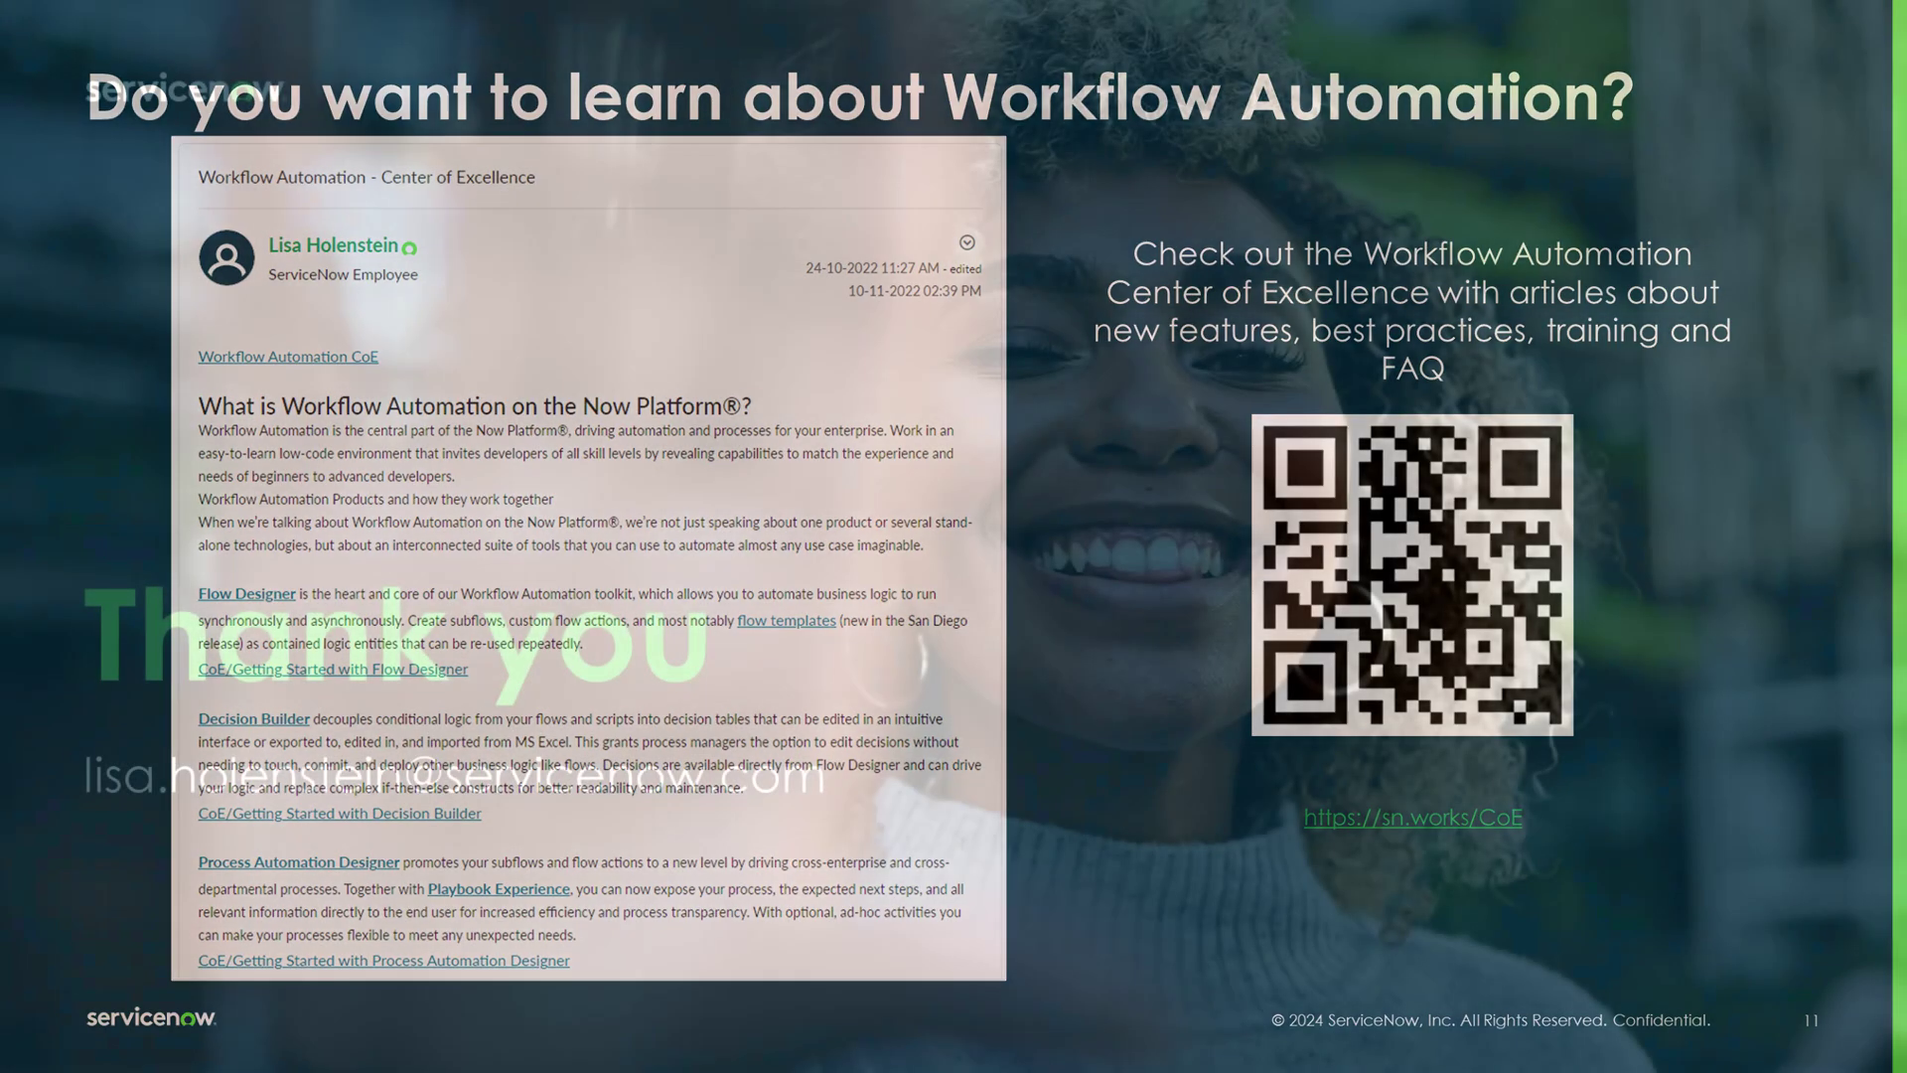